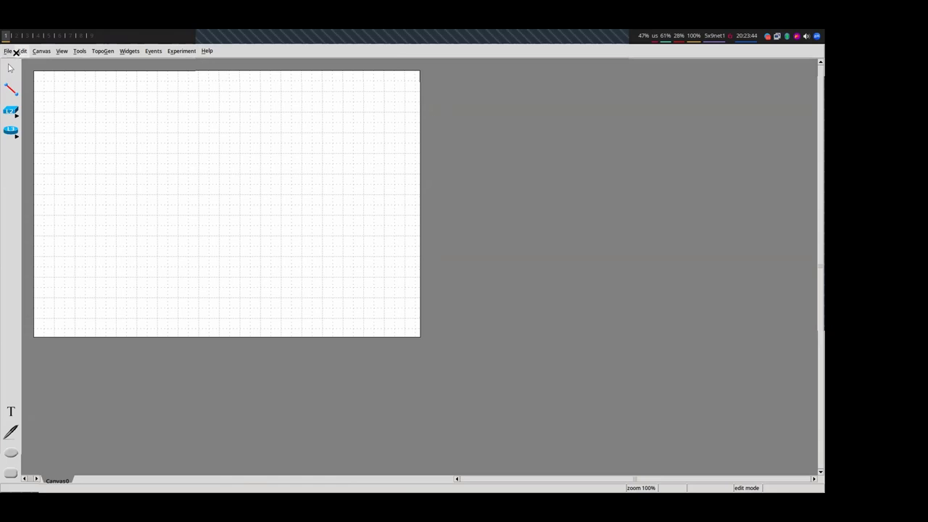
Start executing the experiment while the canvas is still empty
click(8, 143)
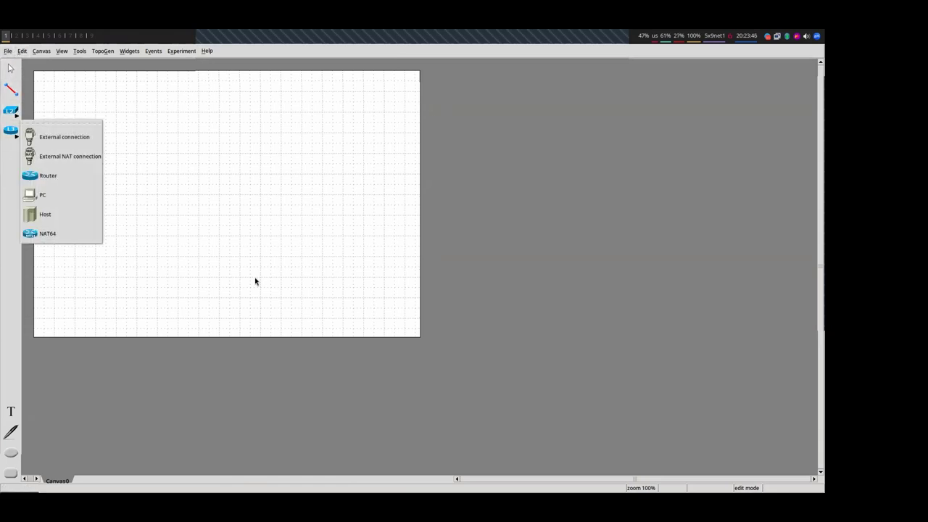
click(181, 51)
click(155, 182)
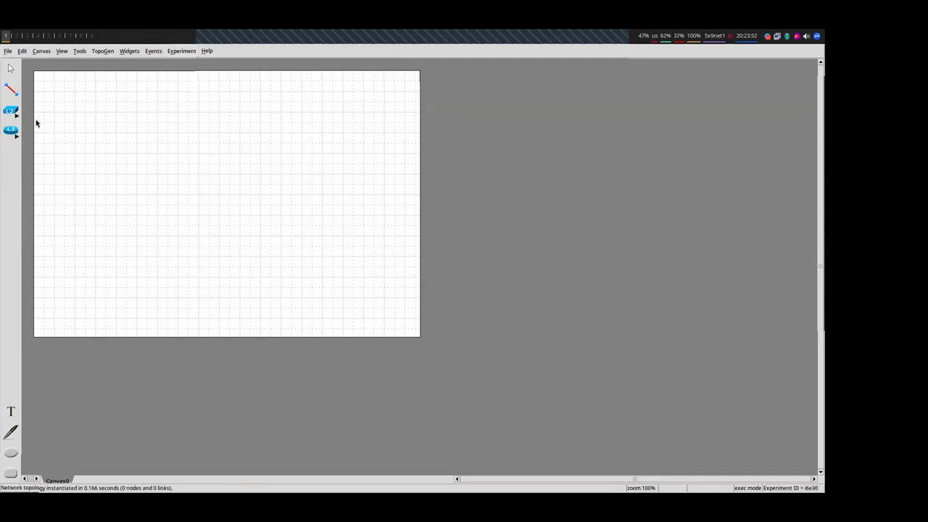
Place three PC nodes on the canvas: two in an upper row and one below and between them
click(10, 130)
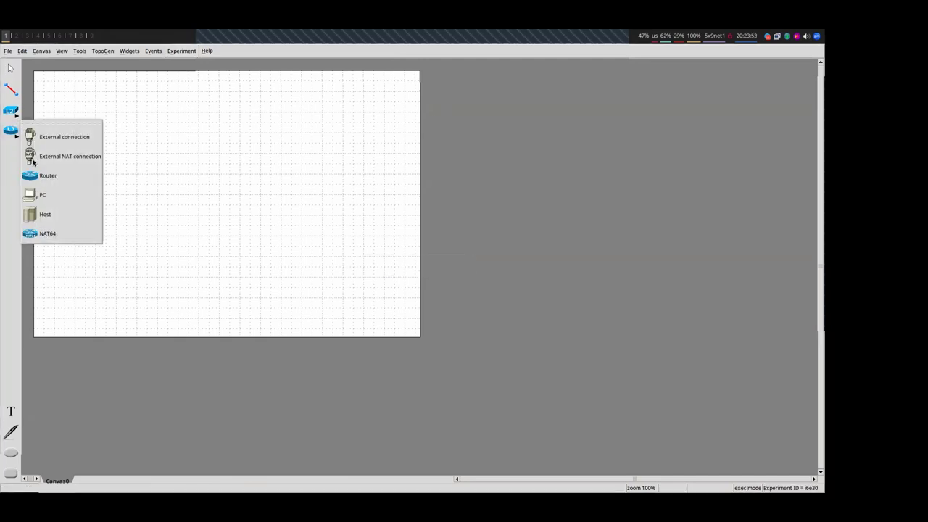
click(87, 193)
click(126, 163)
click(291, 163)
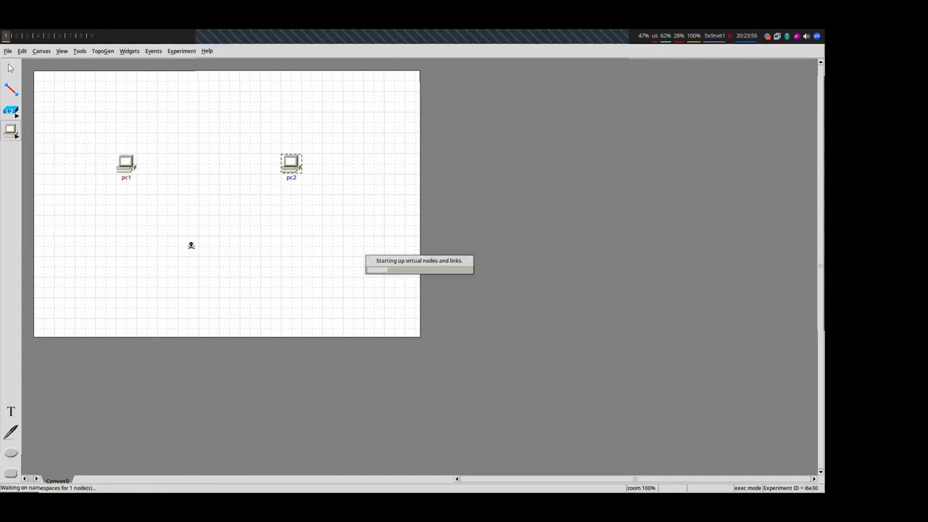
click(196, 257)
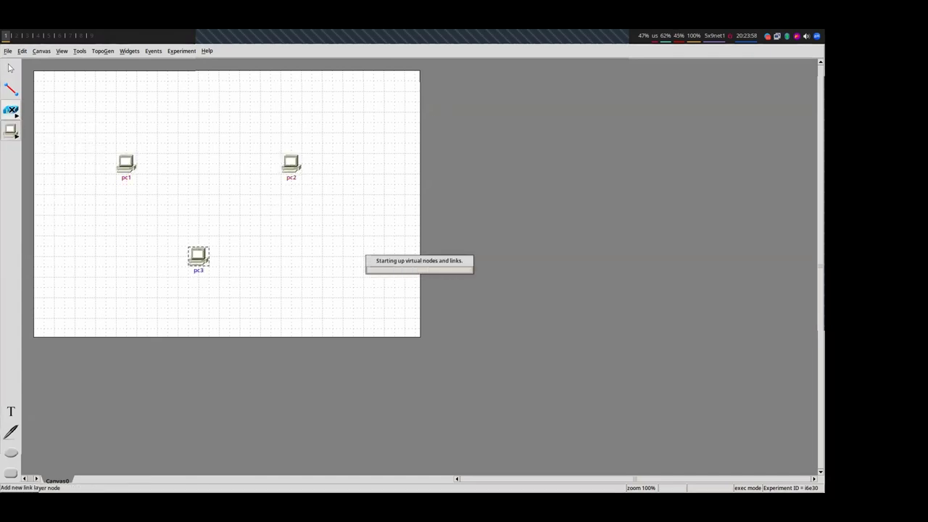
Place a switch in the space between the three PCs
click(11, 111)
click(33, 137)
click(214, 193)
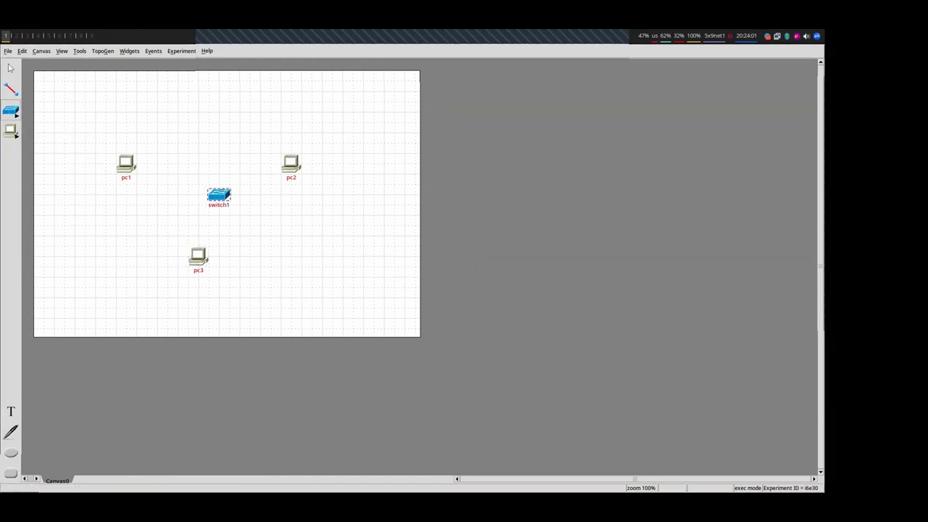
Choose the link tool and pause the experiment's automatic execution
click(12, 89)
drag(128, 165, 185, 178)
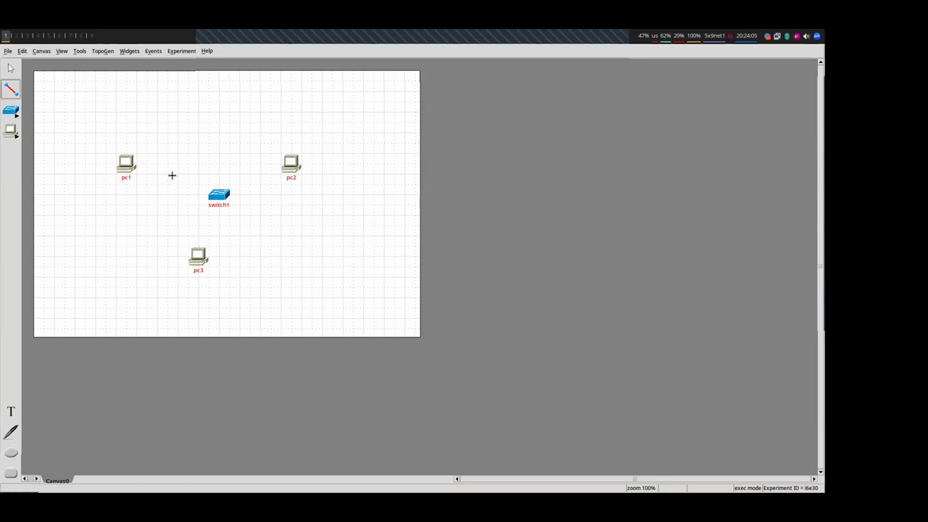
click(180, 50)
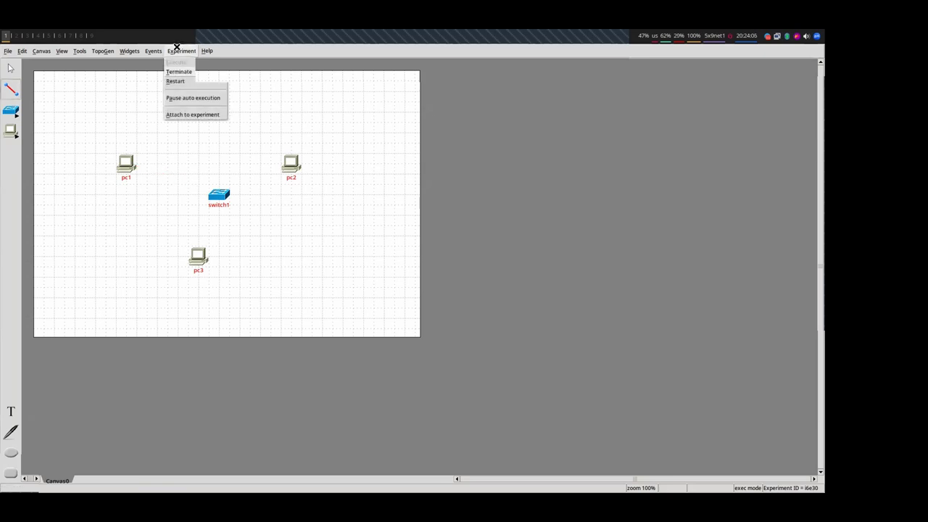
click(185, 101)
Link pc1 and pc3 to switch1, and resume automatic execution
mouse_move(126, 165)
mouse_down()
mouse_move(218, 193)
mouse_move(197, 259)
mouse_up()
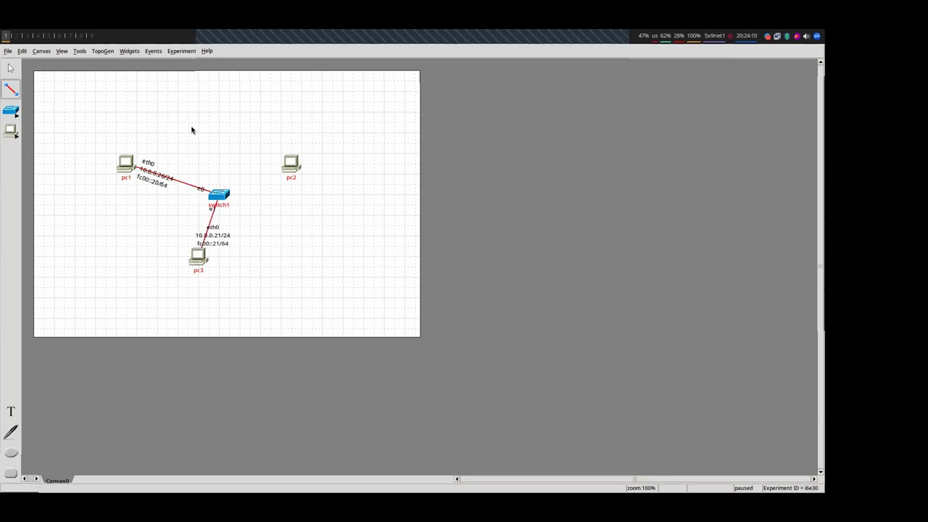
click(181, 50)
click(193, 97)
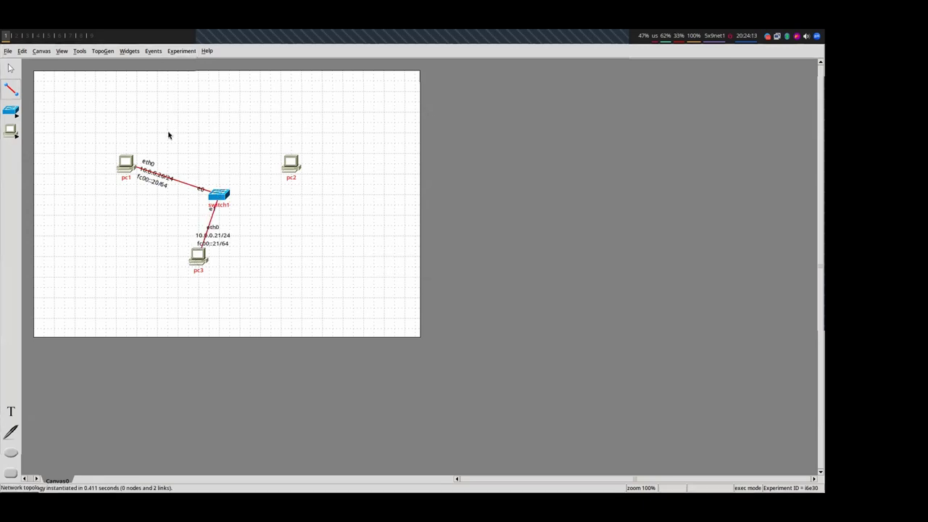
Open a console on pc1 and list its interface addresses with "ip a"
click(11, 68)
double_click(126, 166)
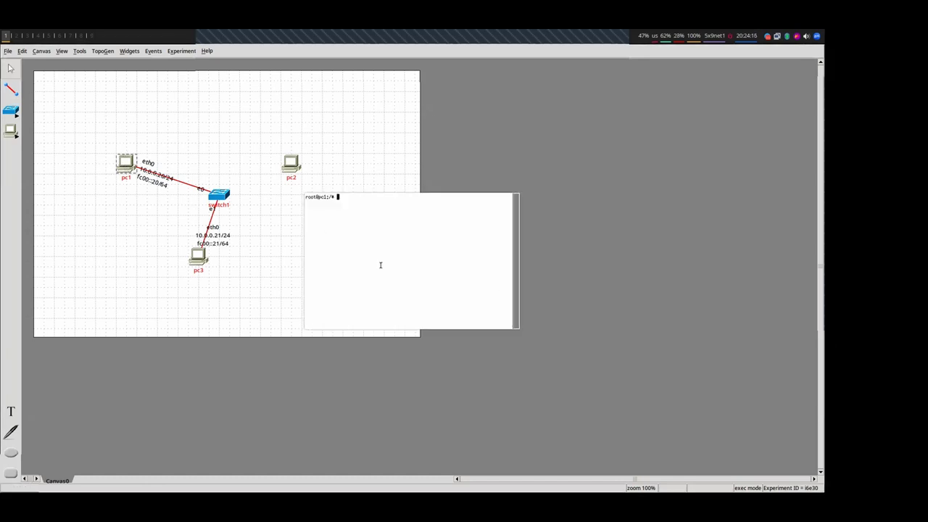
text(ip a)
key(Return)
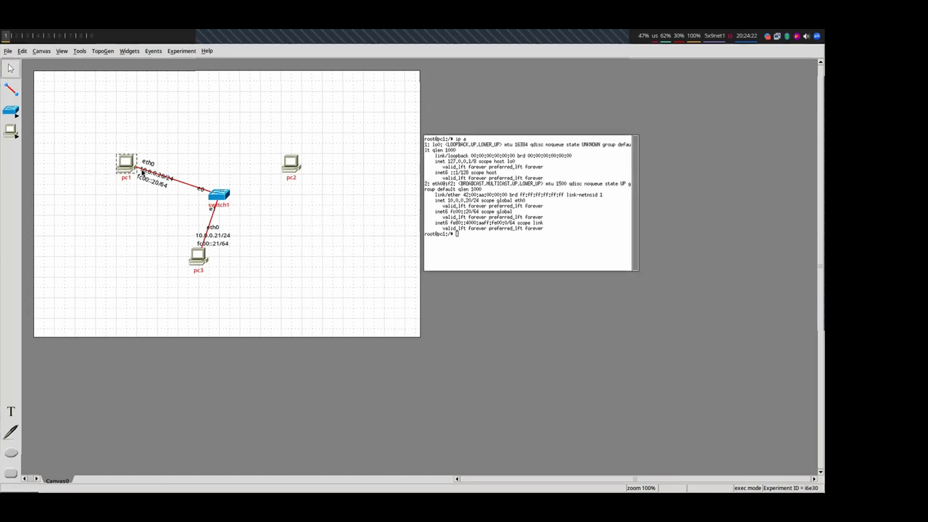
Ping pc3 at 10.0.0.21 from pc1's console
click(505, 220)
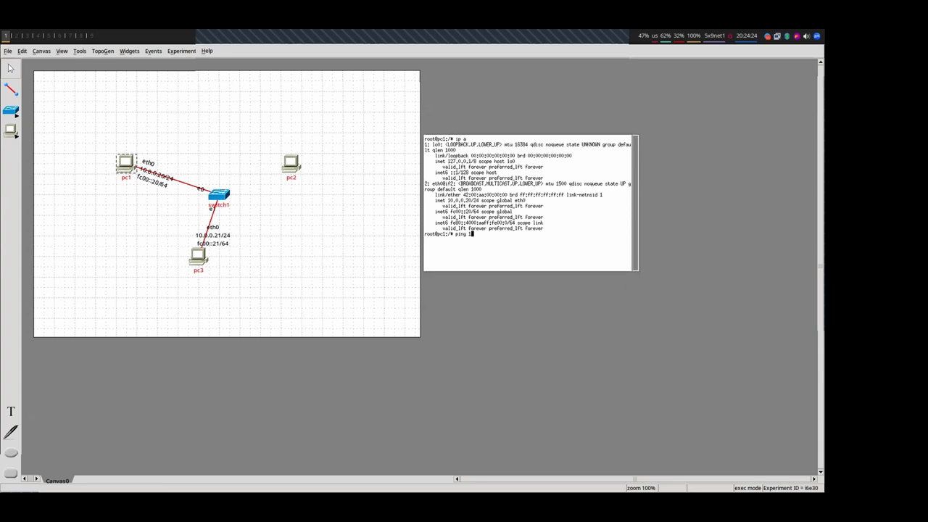
text(ping 10.0.0.21)
key(Return)
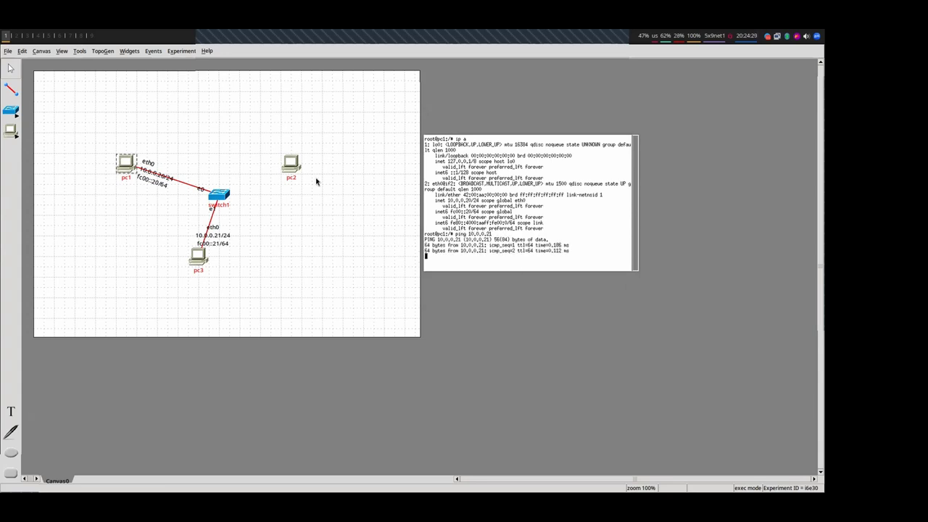
Stop the current ping, start pinging 10.0.0.22 from pc1, and link pc2 to switch1 while it runs
click(11, 87)
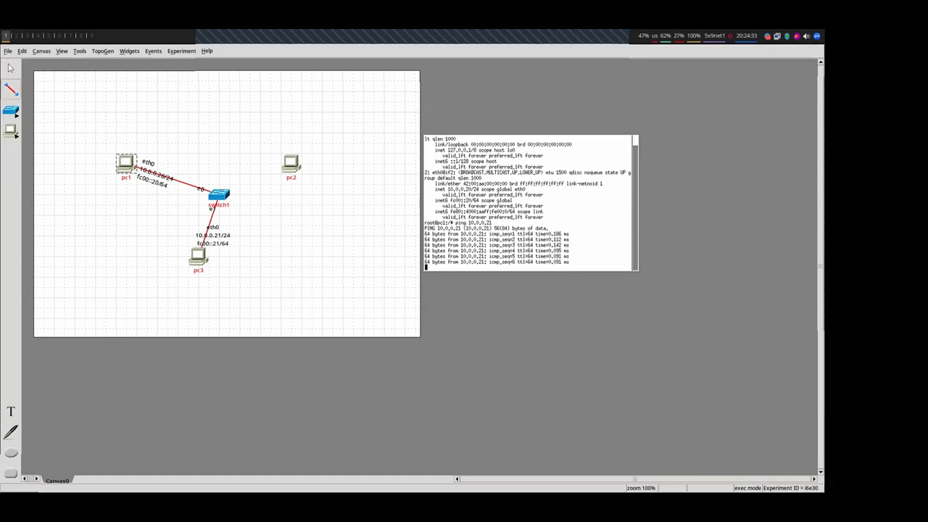
key(ctrl+c)
key(Up)
text(2)
key(Return)
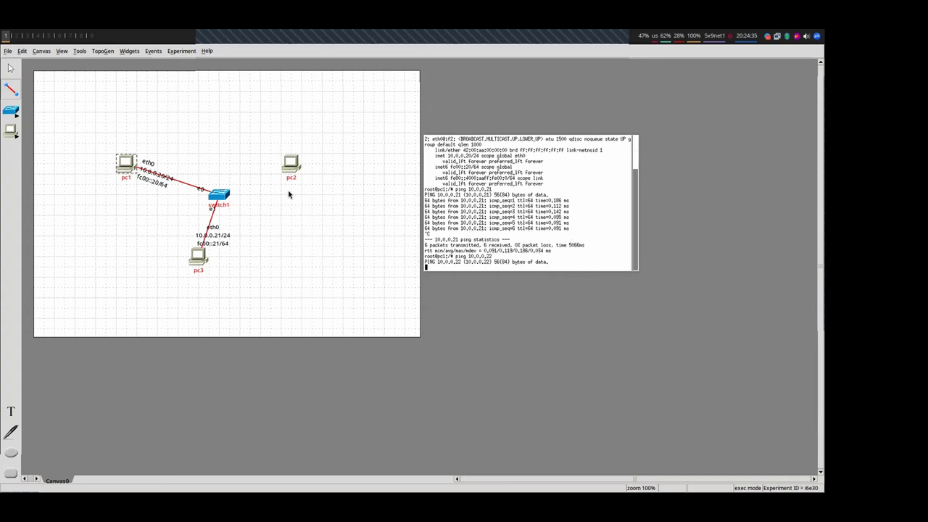
drag(243, 182, 291, 165)
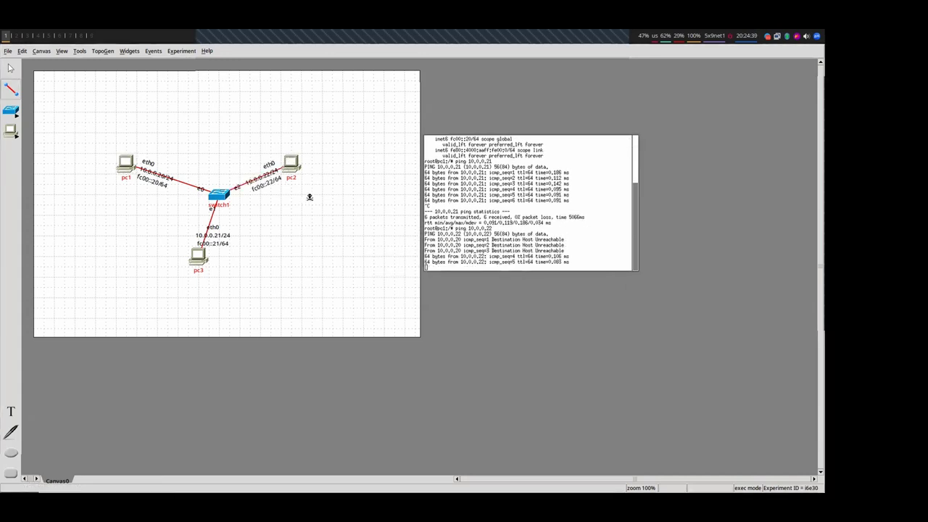
drag(625, 265, 552, 241)
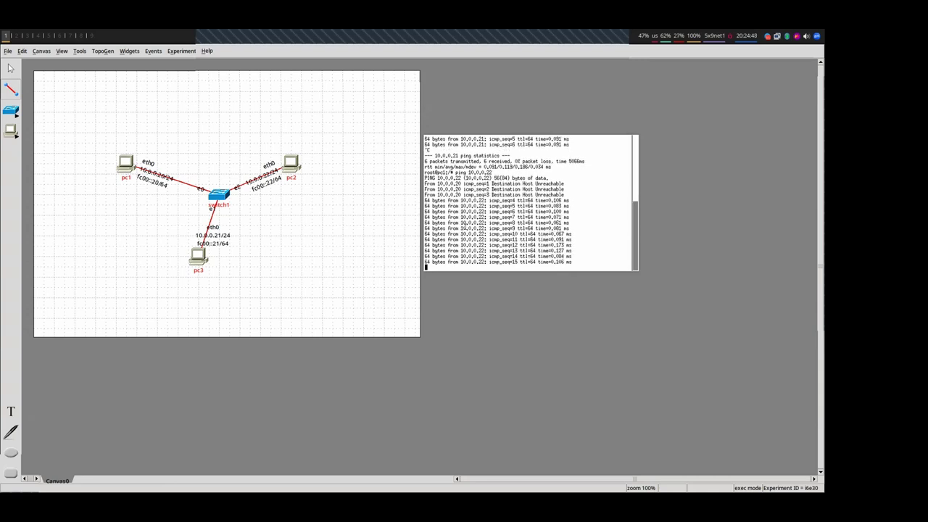
Terminate the running experiment
click(181, 51)
click(178, 76)
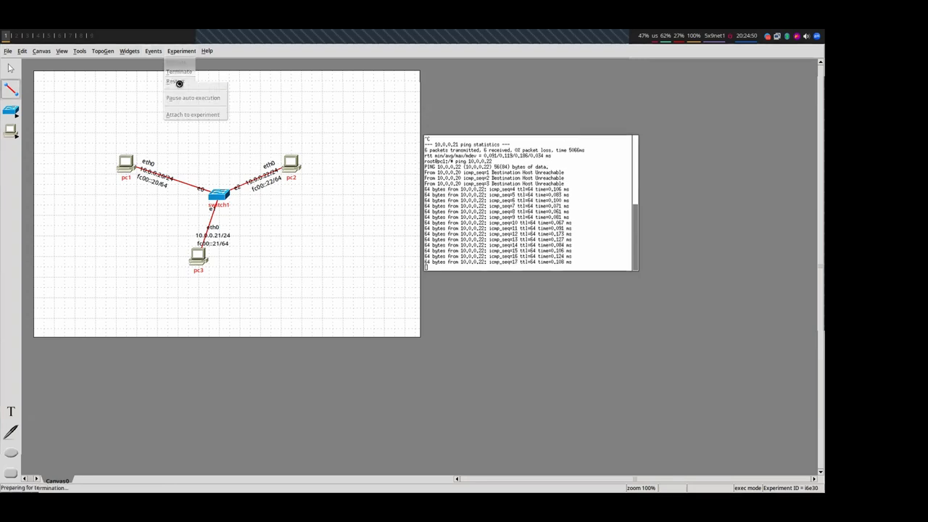
Enable the custom startup config in pc1's settings and open its editor
double_click(121, 166)
click(393, 196)
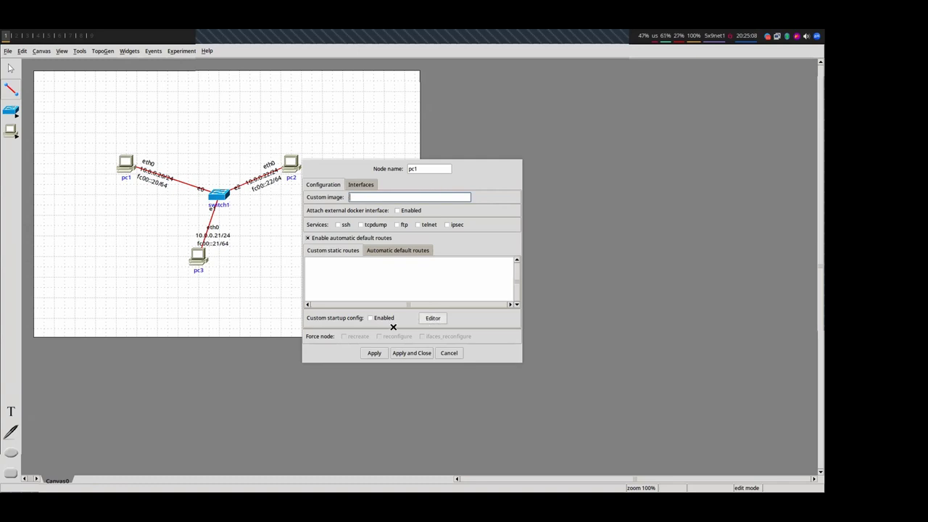
click(369, 317)
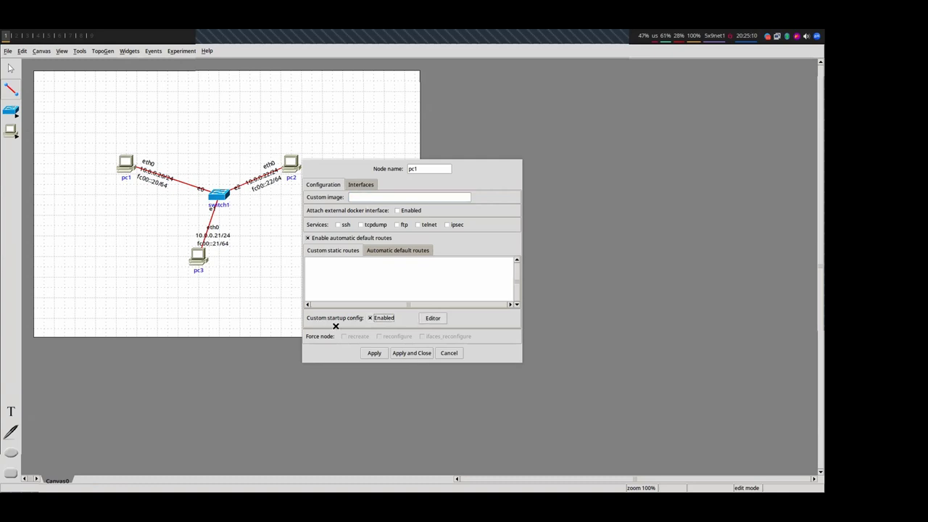
click(432, 319)
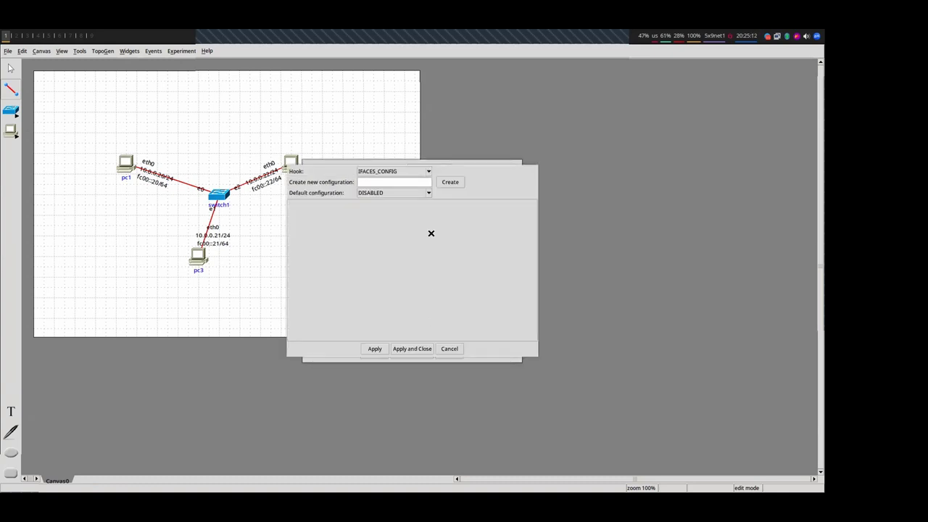
Create a default custom configuration for pc1's NODE_CONFIG hook
click(409, 173)
click(404, 187)
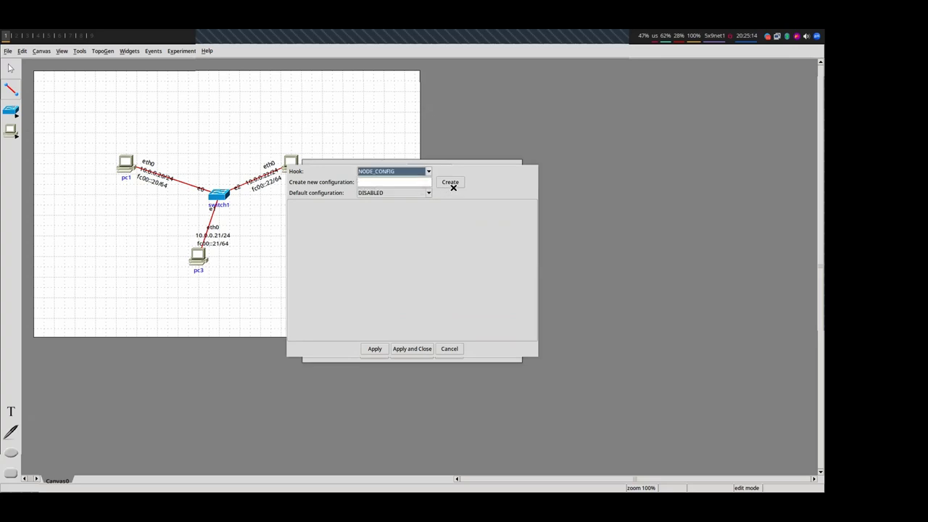
click(449, 182)
click(369, 181)
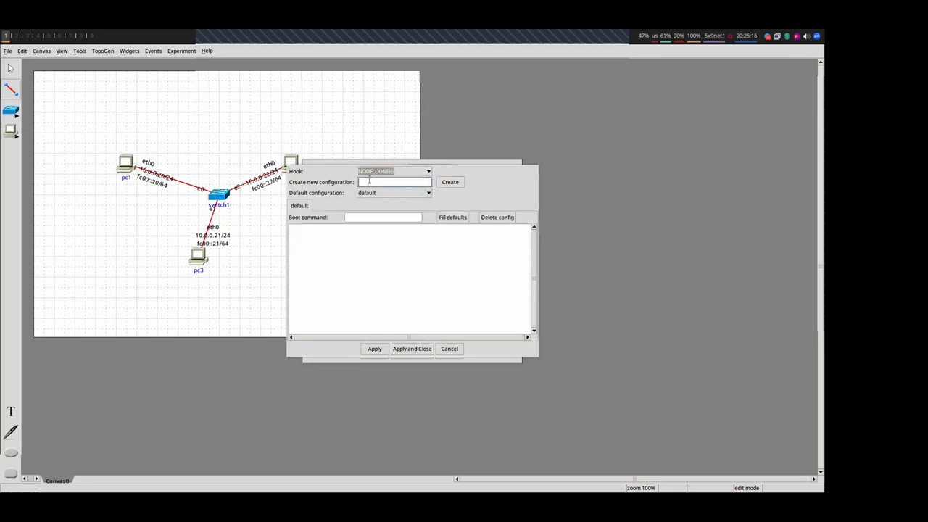
Set the boot command to /bin/sh with the script "echo a > my_file", and apply and close both pc1 dialogs
click(353, 290)
click(390, 218)
text(/bin/sh)
click(464, 226)
text(echo a)
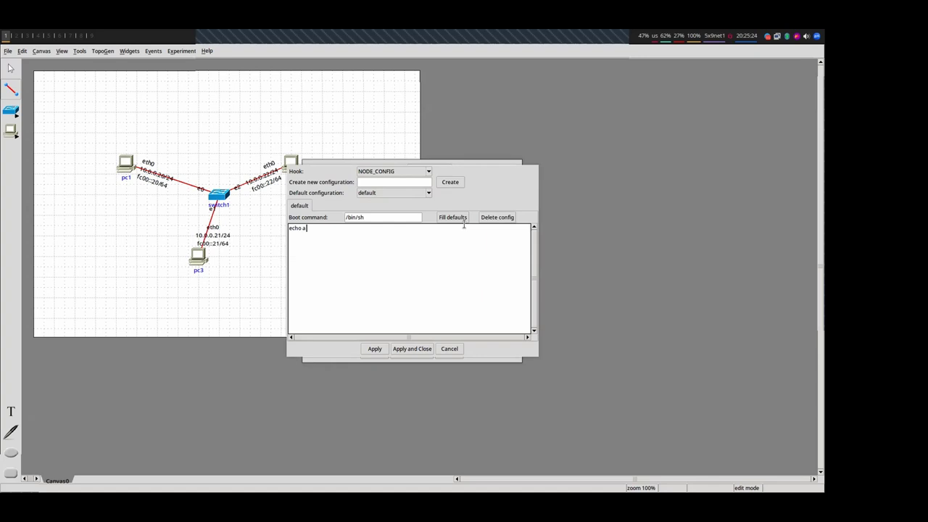
text( > my_file)
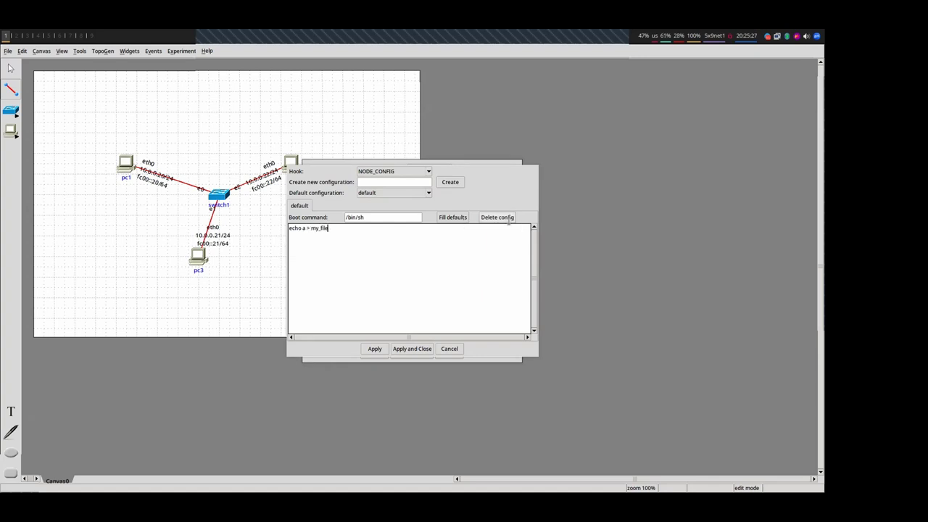
click(413, 348)
click(411, 352)
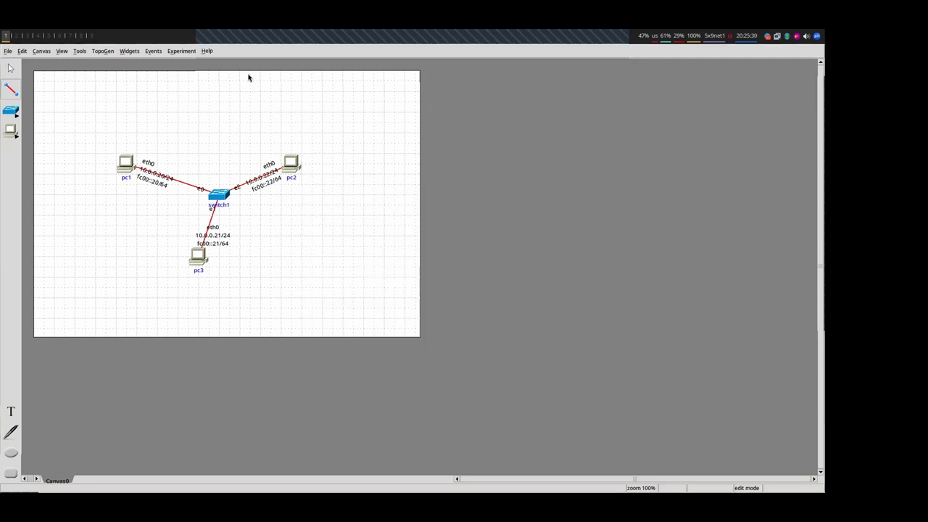
Execute the experiment and open a console on pc1
click(187, 51)
click(181, 63)
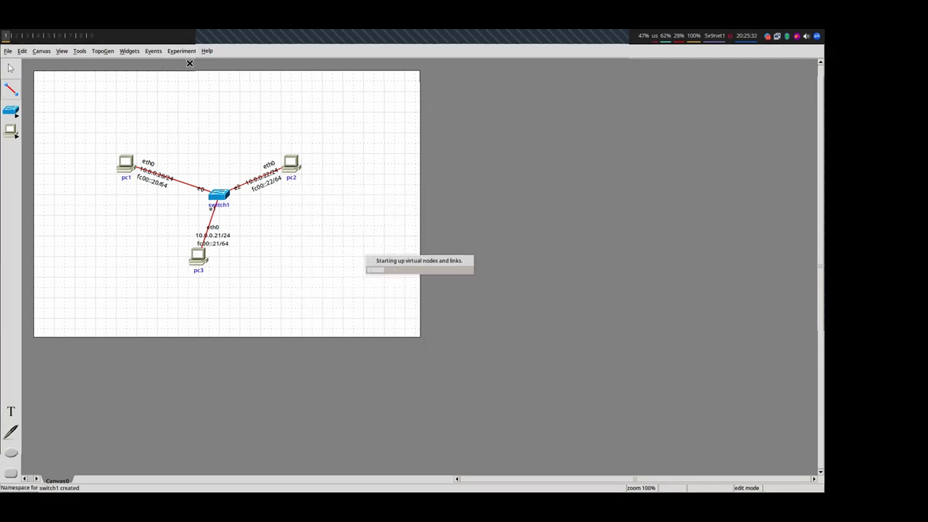
double_click(125, 161)
List the files on pc1 and display the contents of my_file
text(l)
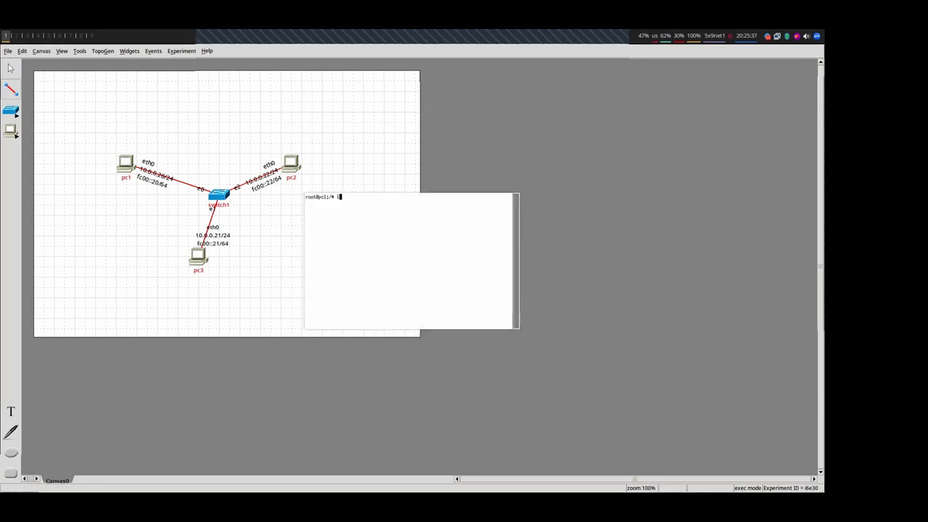
text(s)
key(Return)
text(cat my_file)
key(Return)
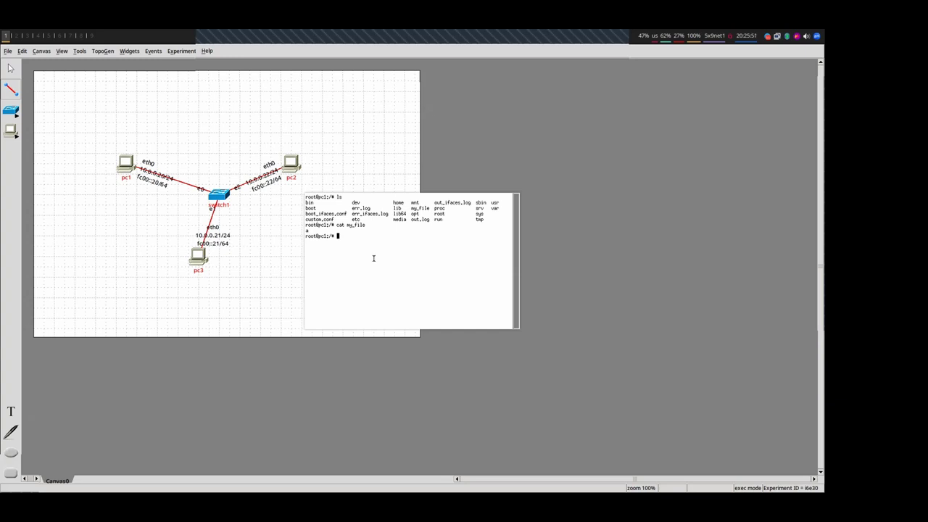
click(175, 122)
click(347, 255)
click(181, 51)
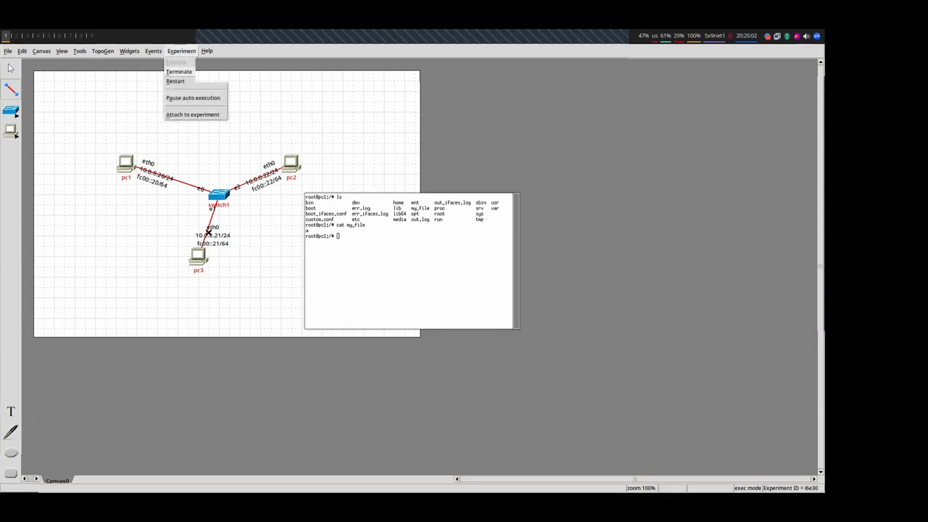
click(220, 189)
click(435, 290)
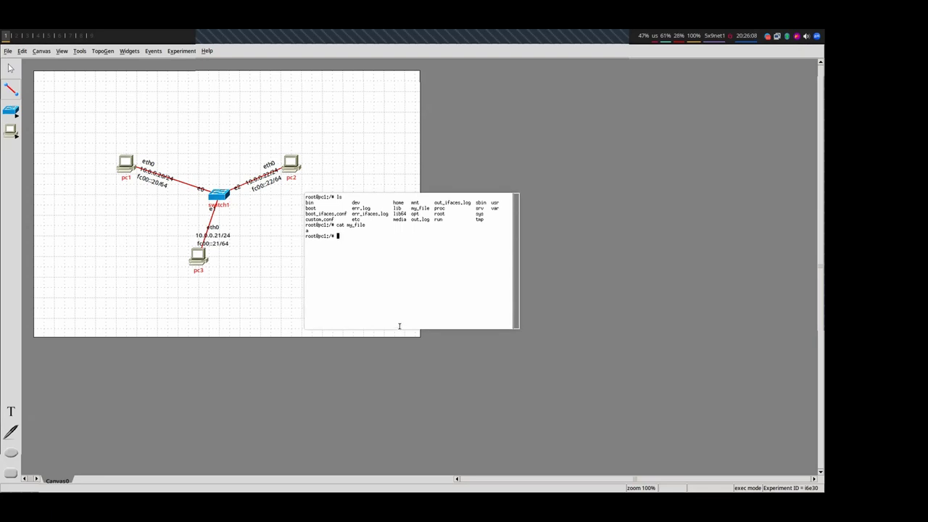
Open a host terminal as a floating window over the topology and list the network namespaces with "ip netns"
key(super+Return)
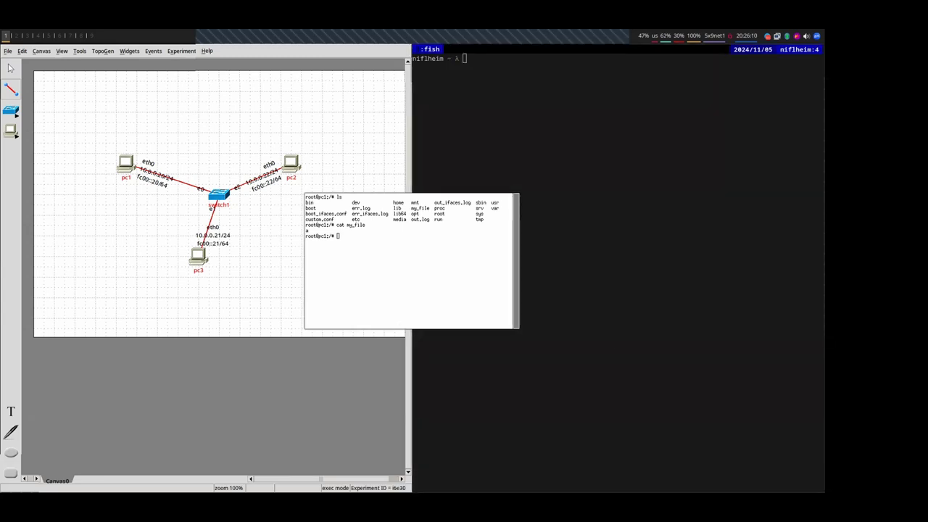
key(super+shift+space)
drag(363, 341, 124, 422)
text(ip netns)
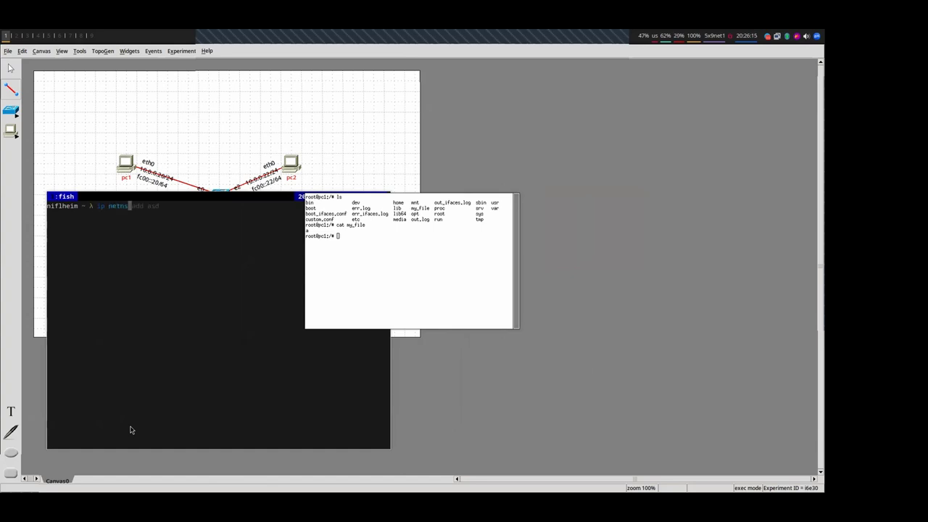
key(Return)
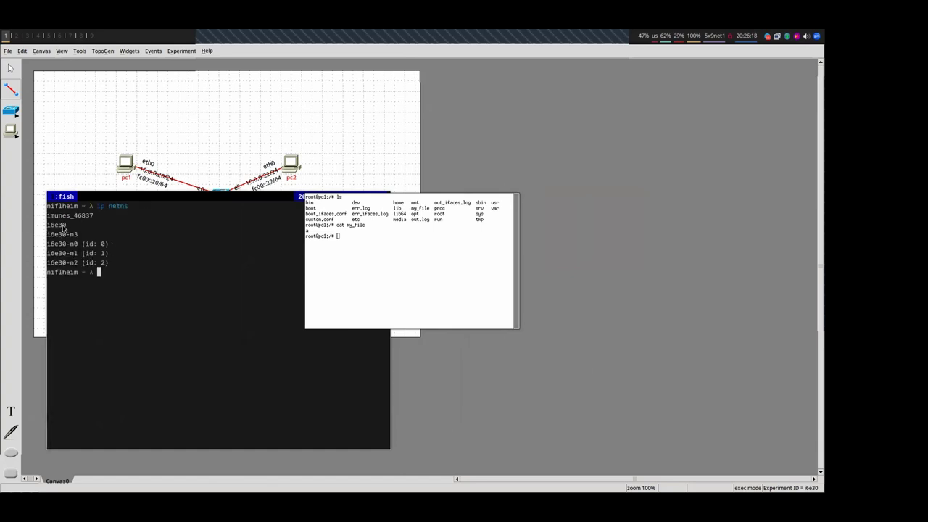
Open a shell in the i6e30-n3 namespace by running "ip netns exec i6e30-n3 sh" from the host terminal, rerunning it with sudo
drag(184, 296, 194, 365)
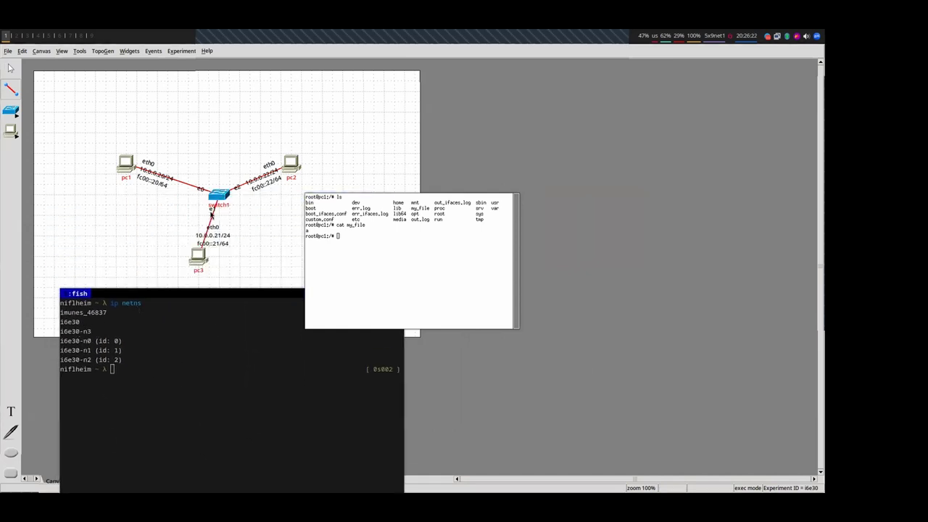
drag(129, 340, 160, 355)
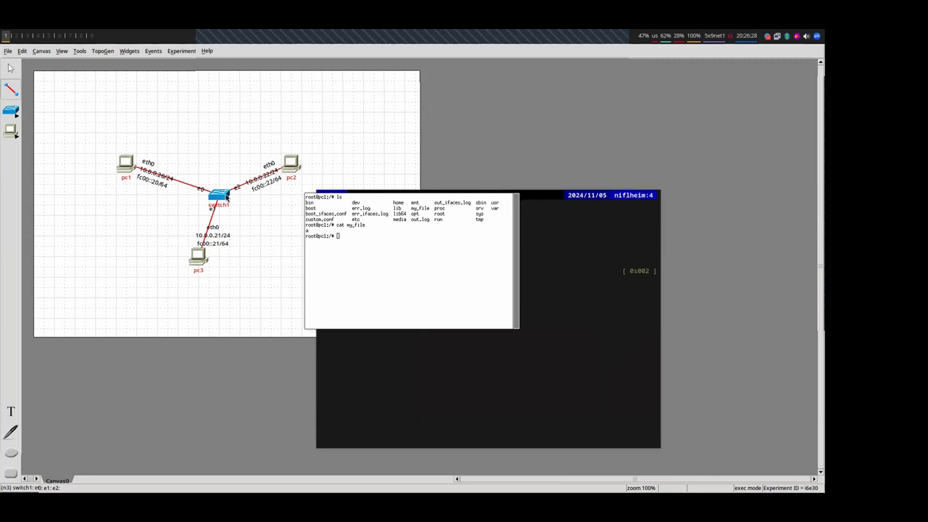
drag(423, 394, 241, 417)
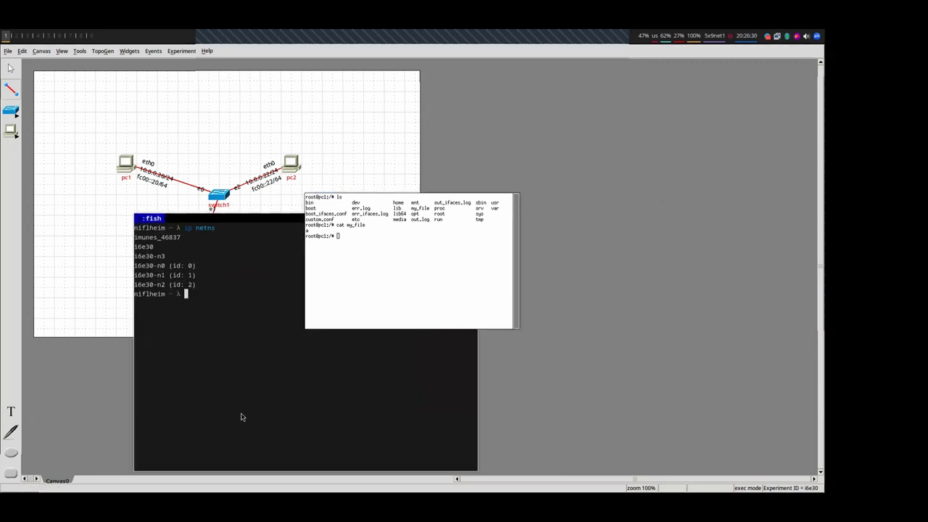
text(ip netns exec)
triple_click(145, 257)
middle_click(202, 266)
key(Return)
key(Up)
text(sh)
key(Return)
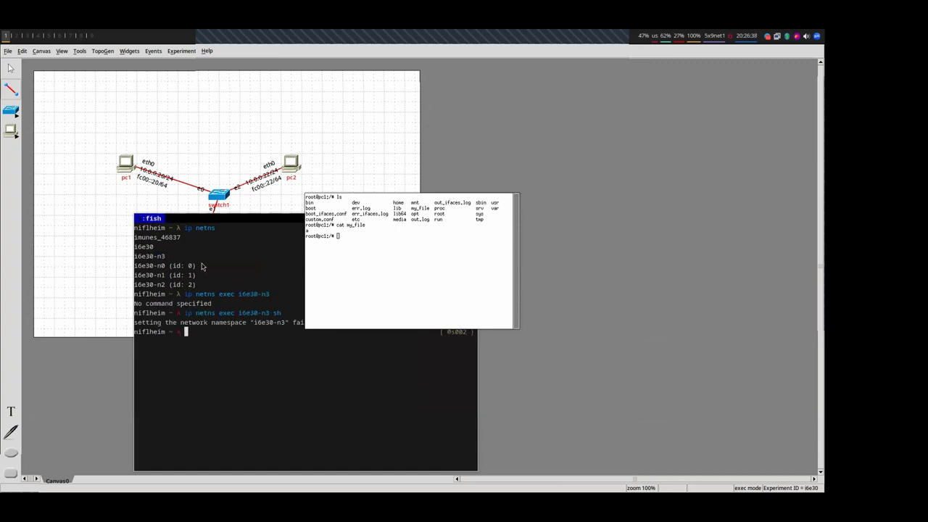
drag(230, 352, 151, 207)
key(alt+s)
key(Return)
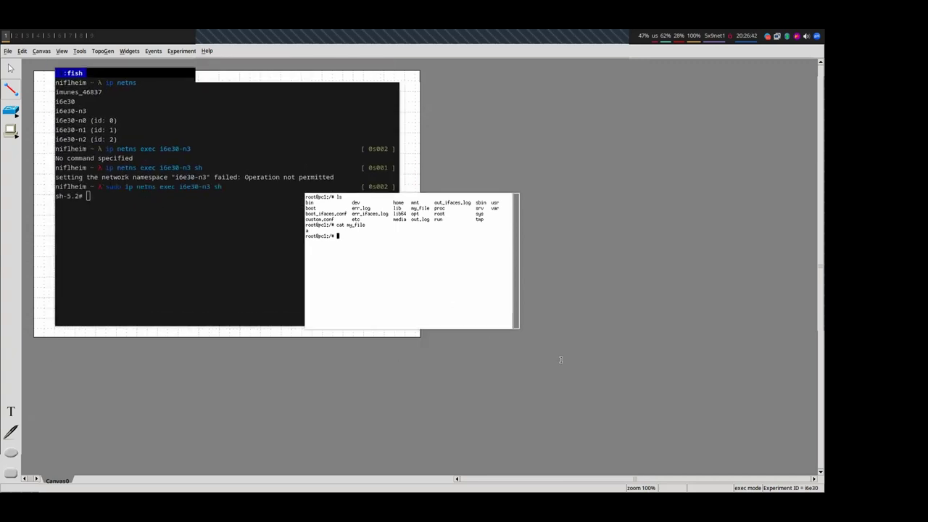
List the network interfaces inside the namespace with "ip l" and arrange both terminal windows clear of the topology
drag(463, 258, 661, 354)
drag(284, 259, 449, 262)
text(ip l)
key(Return)
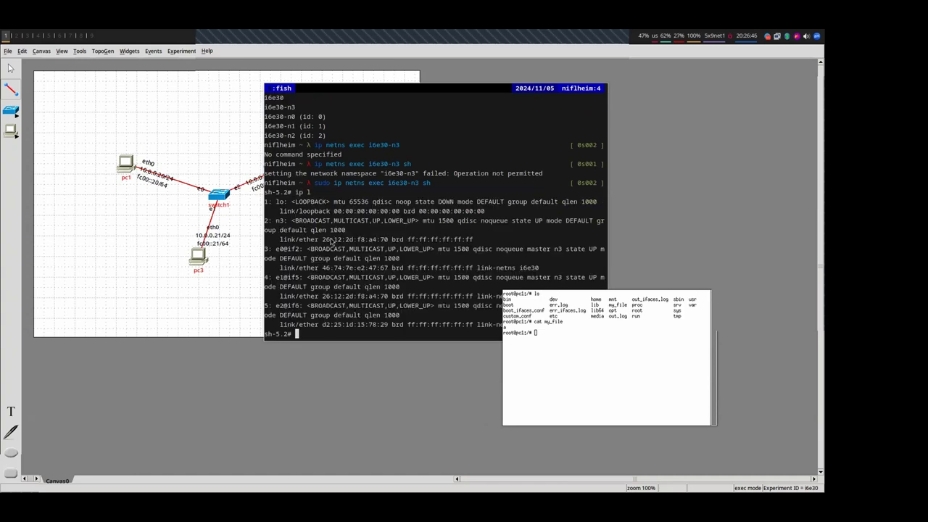
drag(331, 242, 380, 254)
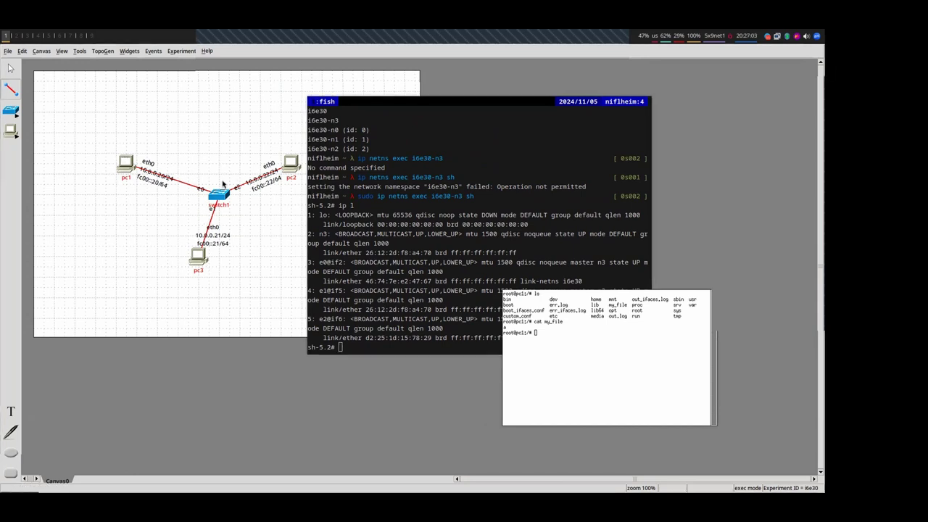
click(594, 356)
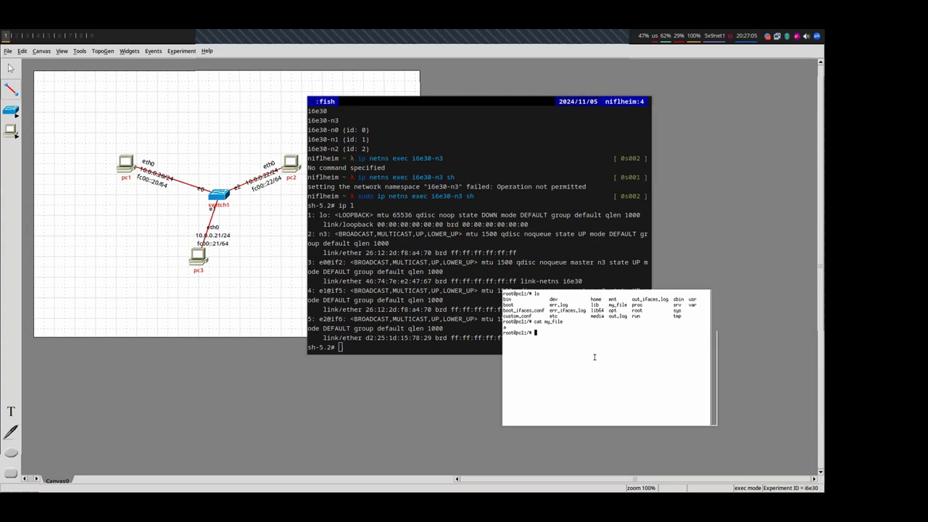
drag(190, 389, 166, 399)
drag(383, 270, 391, 275)
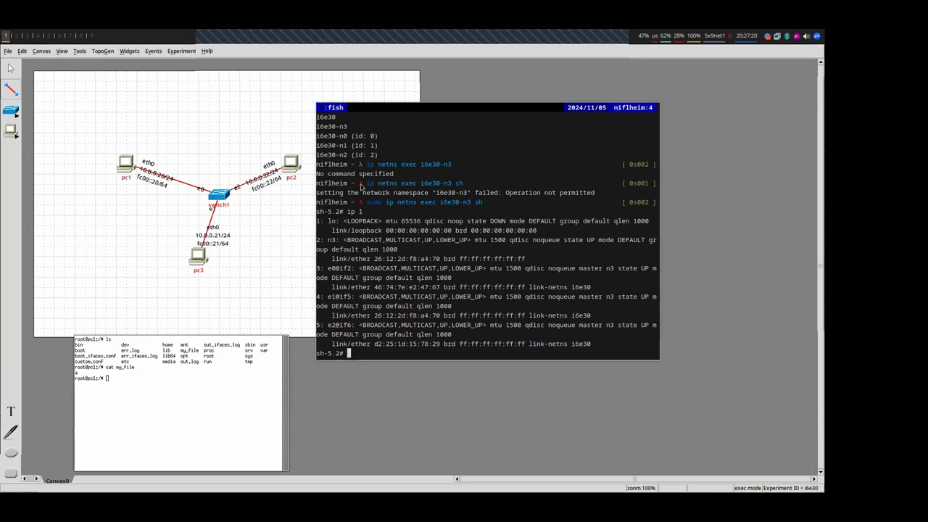
Terminate the running experiment and move the host terminal beside the topology canvas
click(181, 51)
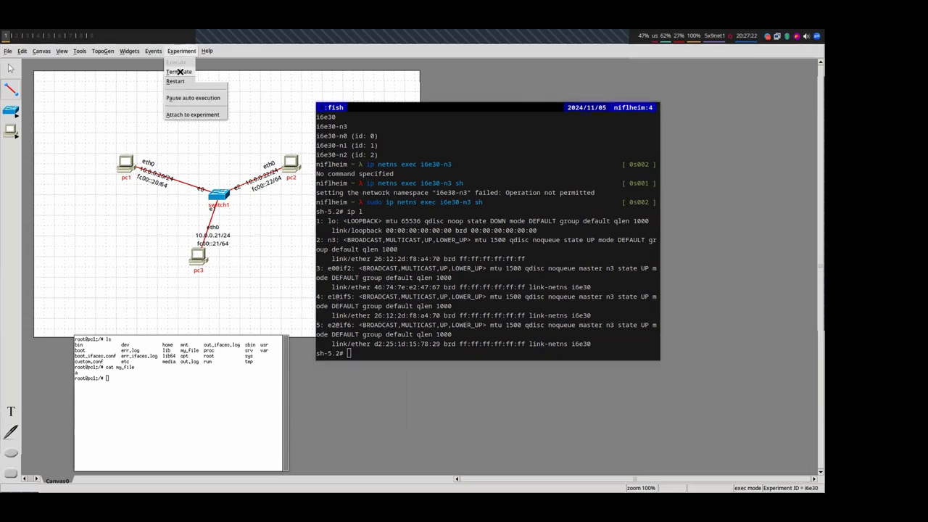
click(179, 72)
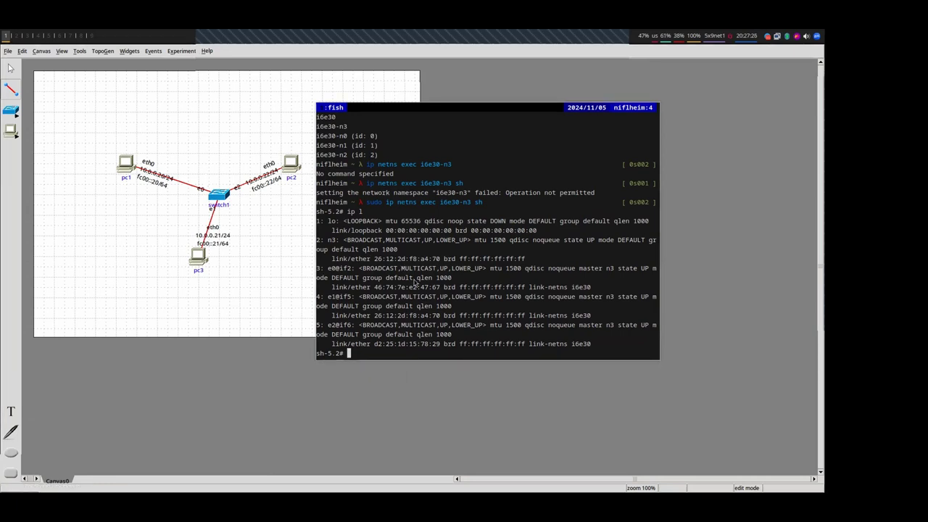
drag(463, 291, 575, 308)
View the options available for the link between pc1 and switch1 in edit mode
right_click(185, 187)
right_click(184, 186)
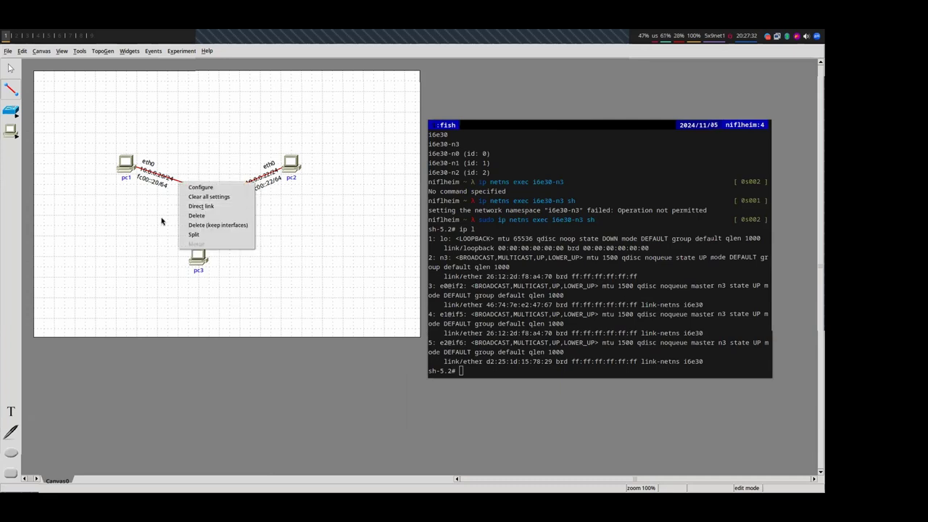
click(152, 196)
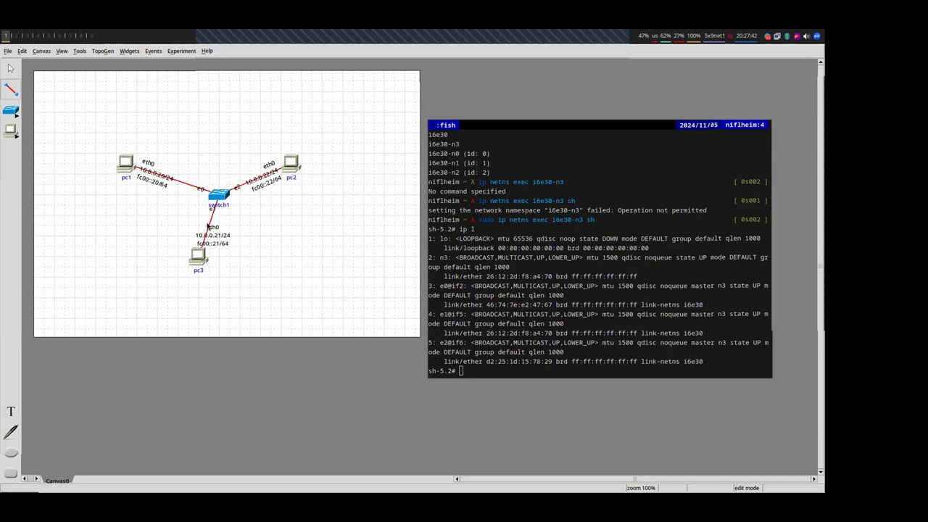
Move pc3 to the lower-left area of the canvas, away from switch1
click(10, 69)
drag(198, 255, 74, 295)
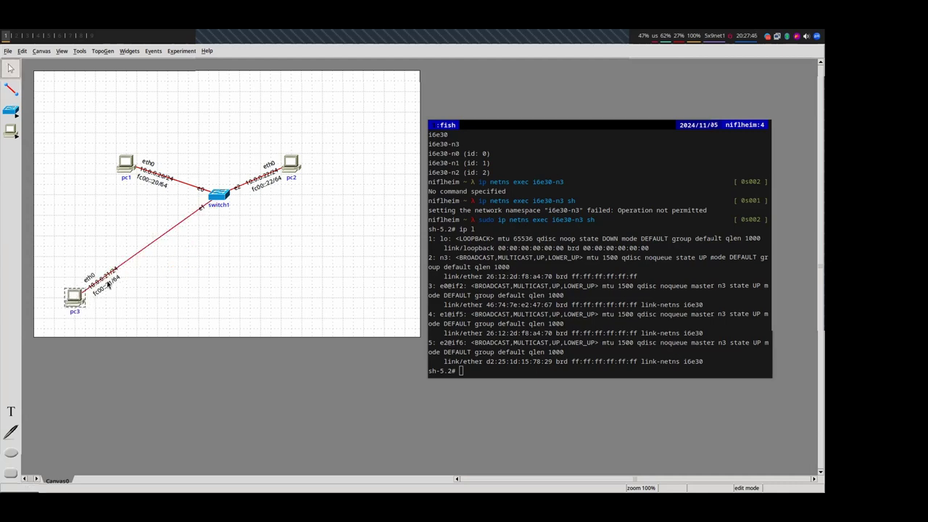
Examine the bandwidth and loss settings in the configuration of the link from switch1 to pc3, and close it without applying
right_click(160, 237)
click(179, 240)
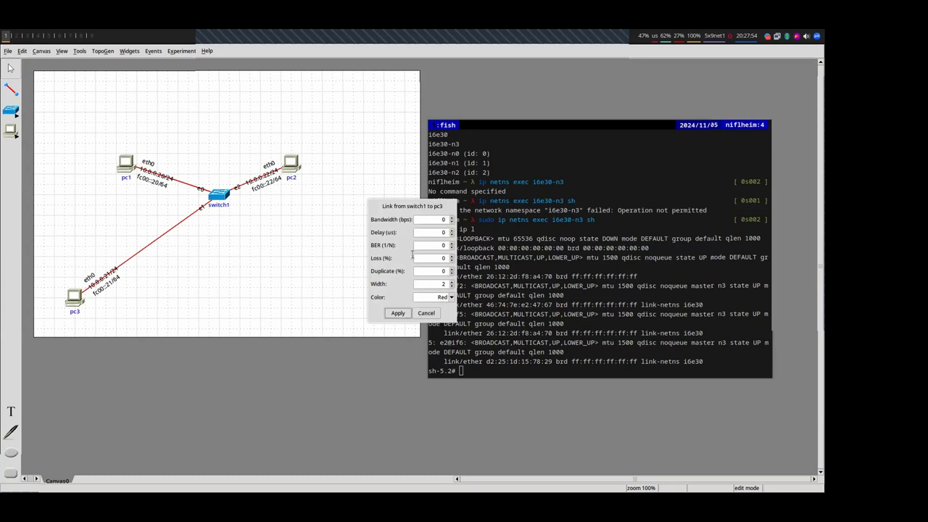
double_click(427, 259)
double_click(428, 220)
click(424, 312)
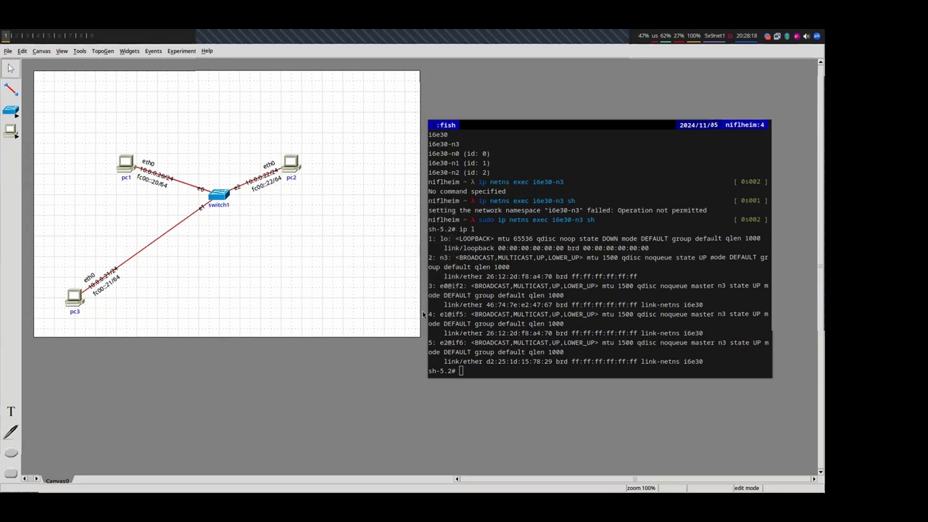
Enable the Direct link option on the link between switch1 and pc3, and execute the experiment
right_click(155, 243)
click(178, 263)
right_click(155, 243)
right_click(156, 241)
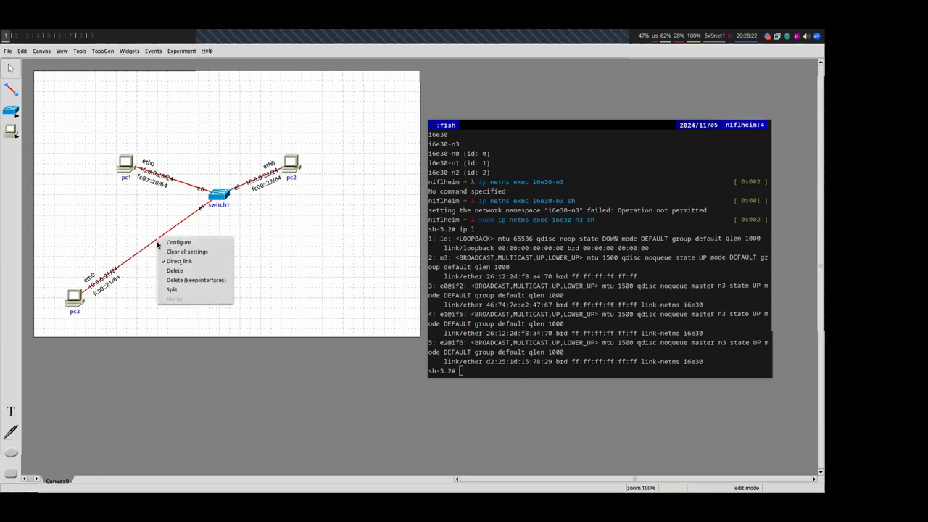
click(161, 262)
key(alt+x)
key(Return)
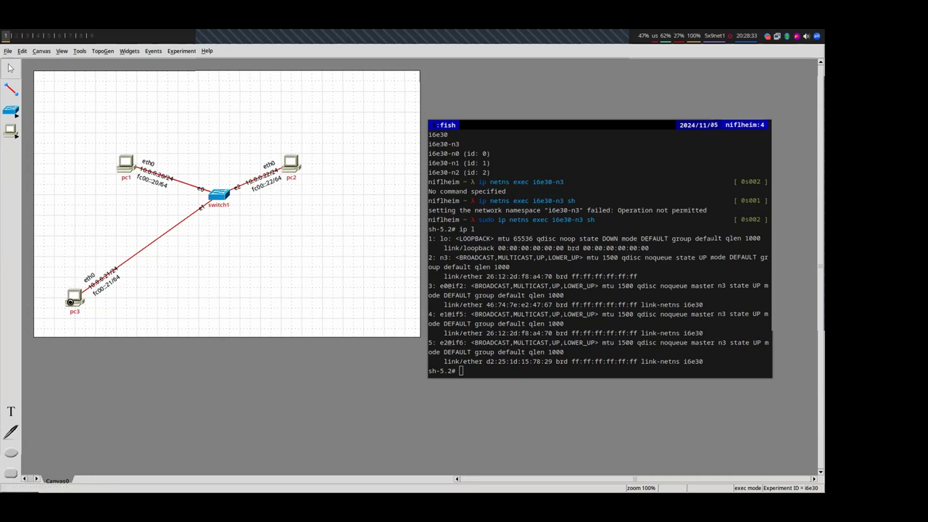
View the link creation and interface connection options for the running switch1, and clear the selection
right_click(211, 194)
key(Escape)
right_click(211, 199)
mouse_move(230, 231)
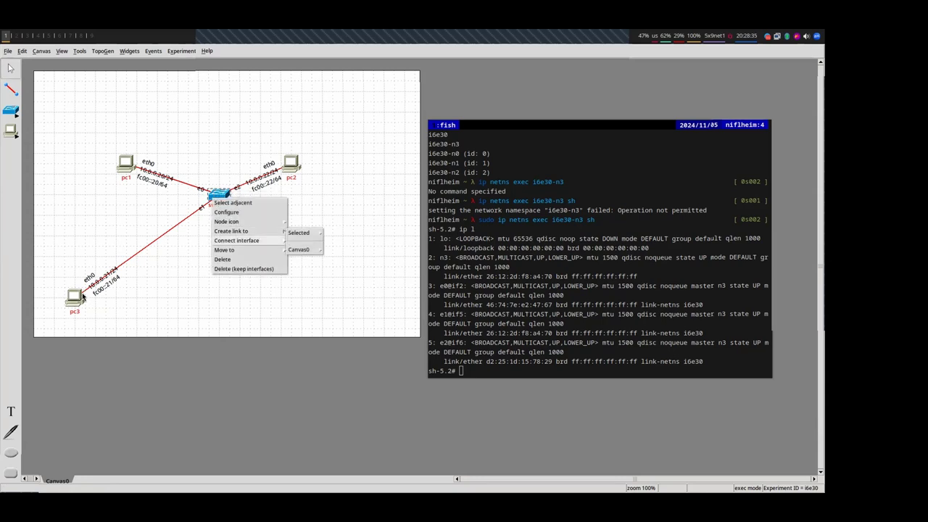
key(Escape)
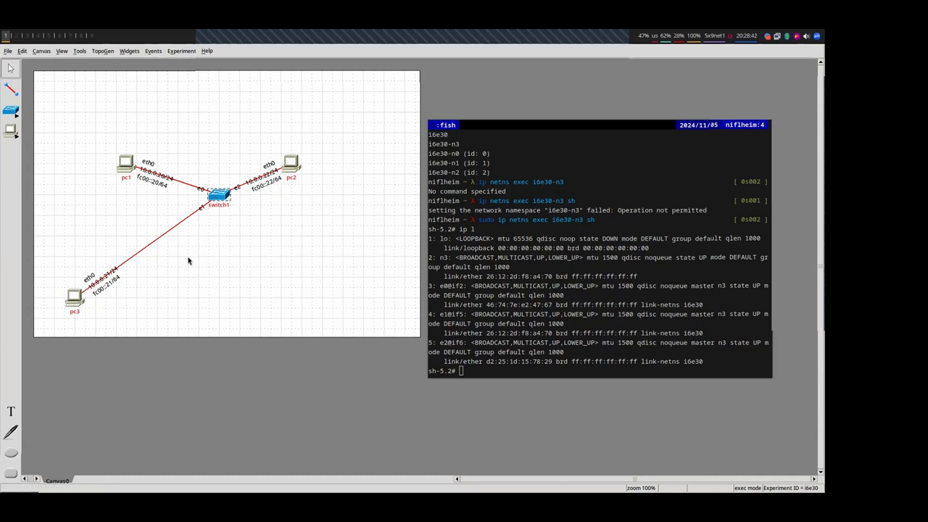
click(161, 262)
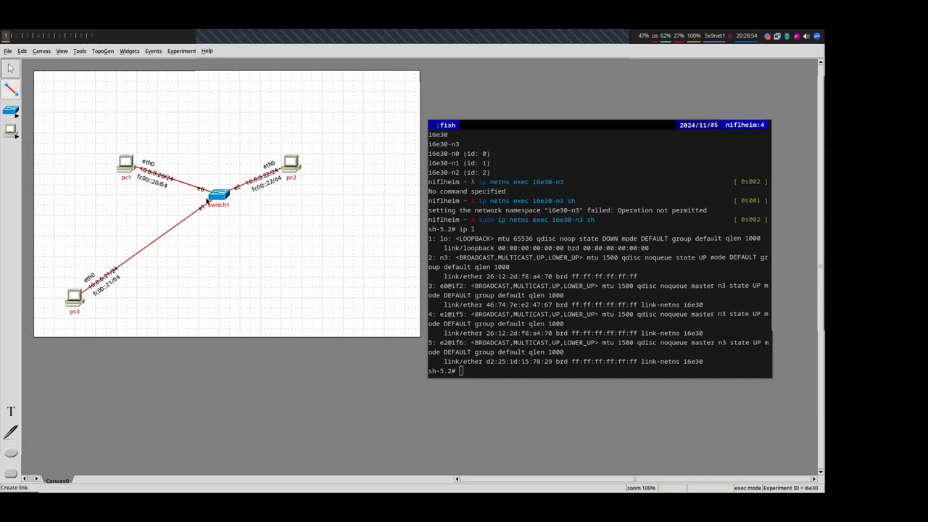
Move pc3 directly below pc1 and create a link between pc1 and pc3 in the running experiment
click(82, 301)
drag(82, 302, 102, 313)
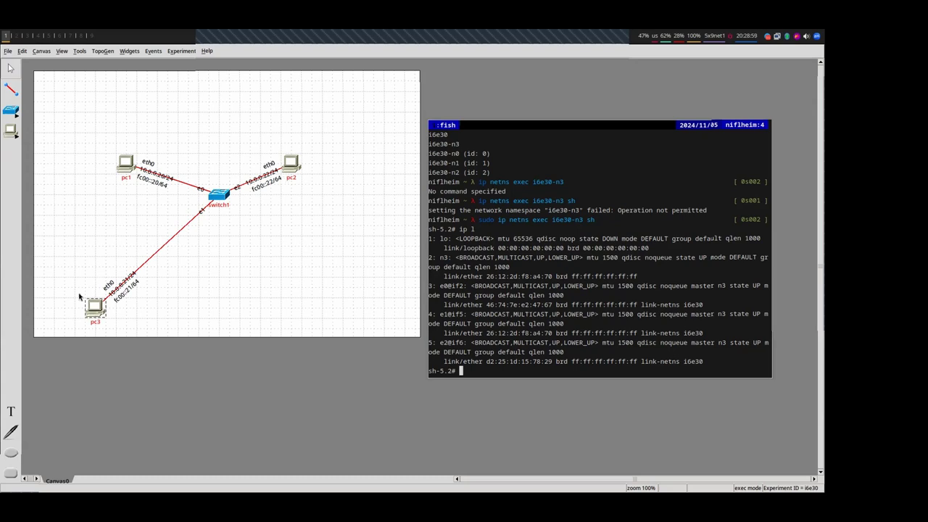
click(15, 71)
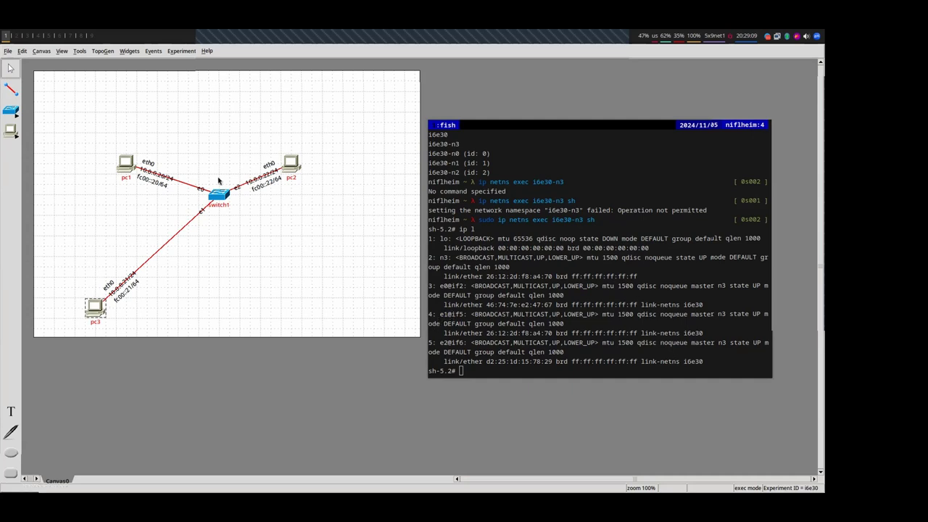
key(l)
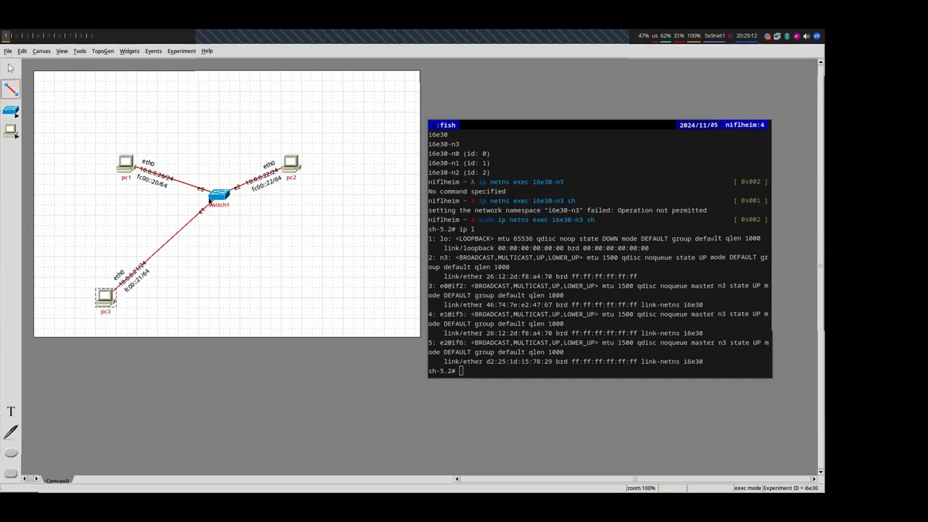
drag(126, 163, 126, 287)
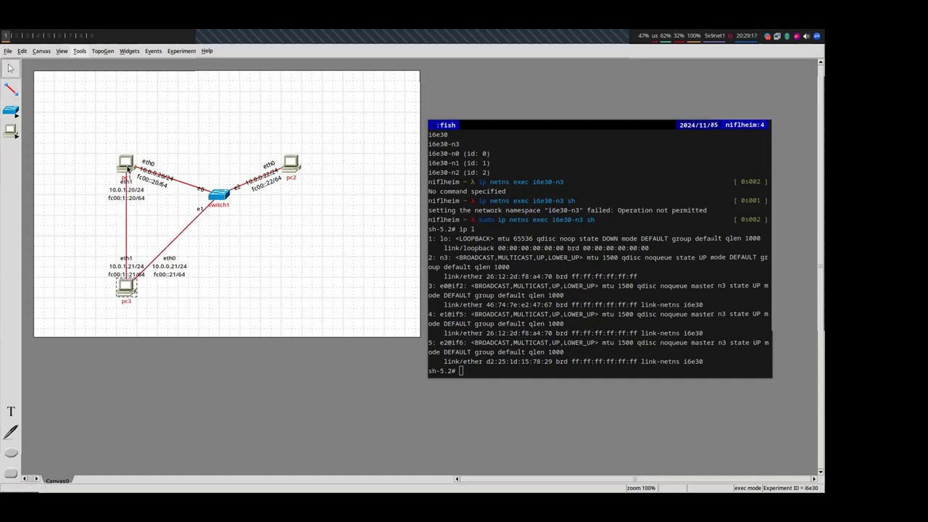
Hide the IPv6 addresses in the topology view
click(62, 50)
click(81, 90)
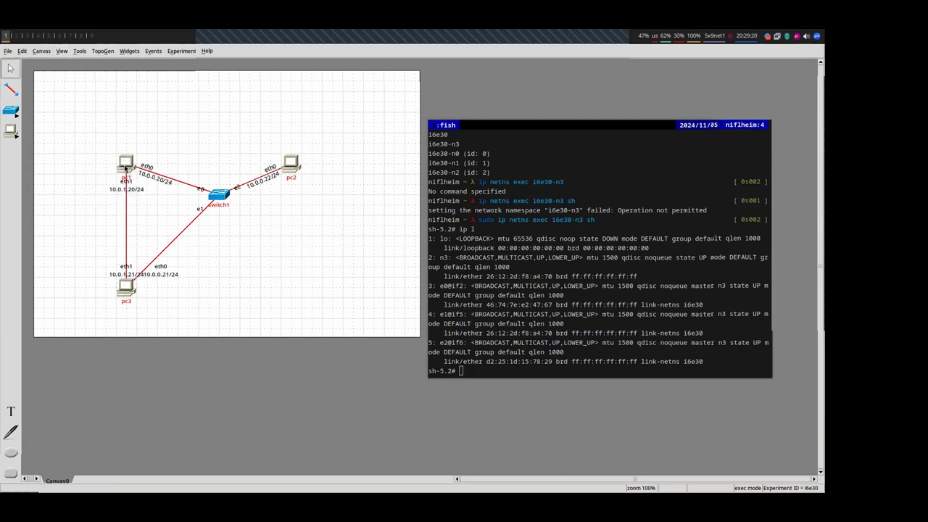
Move switch1 to the lower-right area of the canvas and view the options for the link between pc1 and pc3
right_click(91, 307)
key(Escape)
right_click(129, 167)
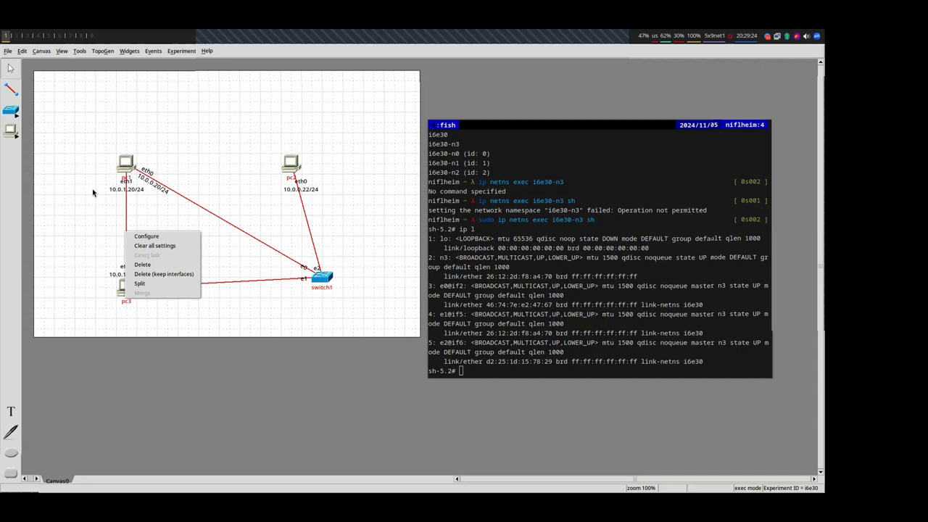
key(Escape)
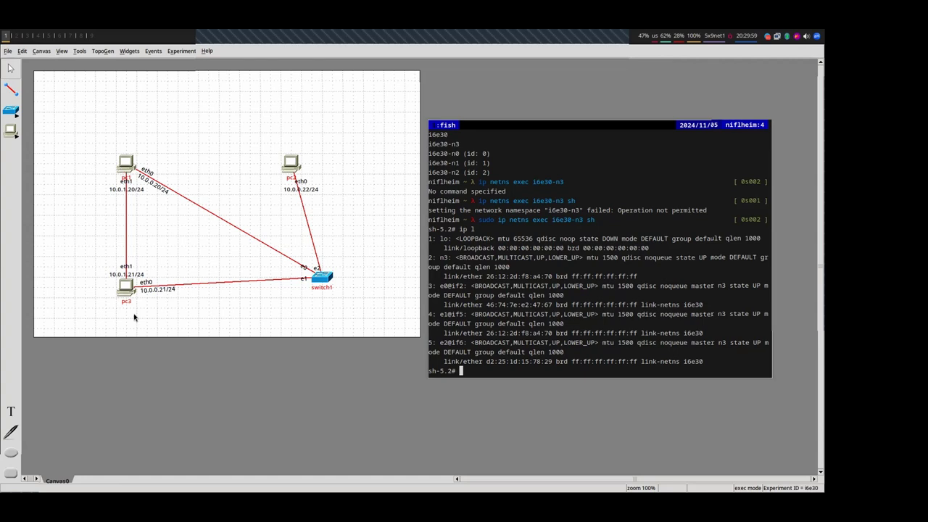
click(155, 239)
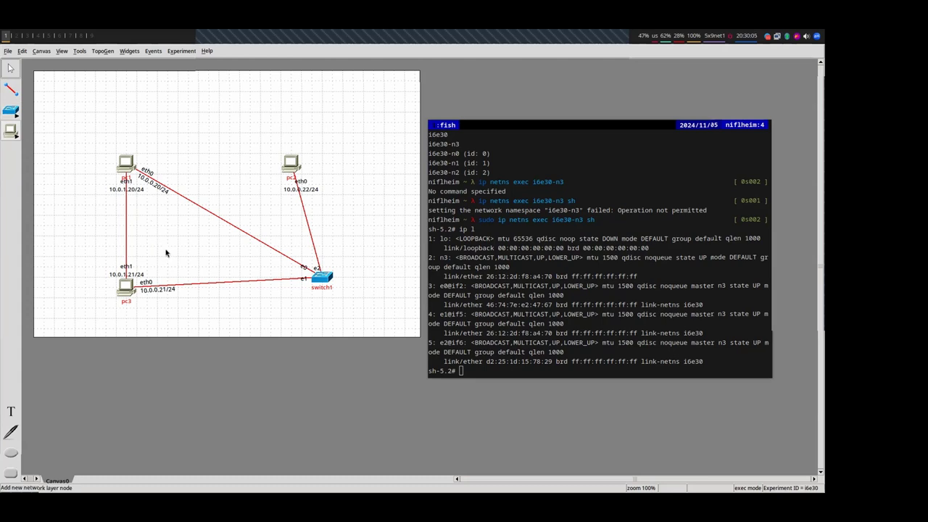
Add an RJ45 external interface node above and between pc1 and pc2, and link it to pc1
click(11, 111)
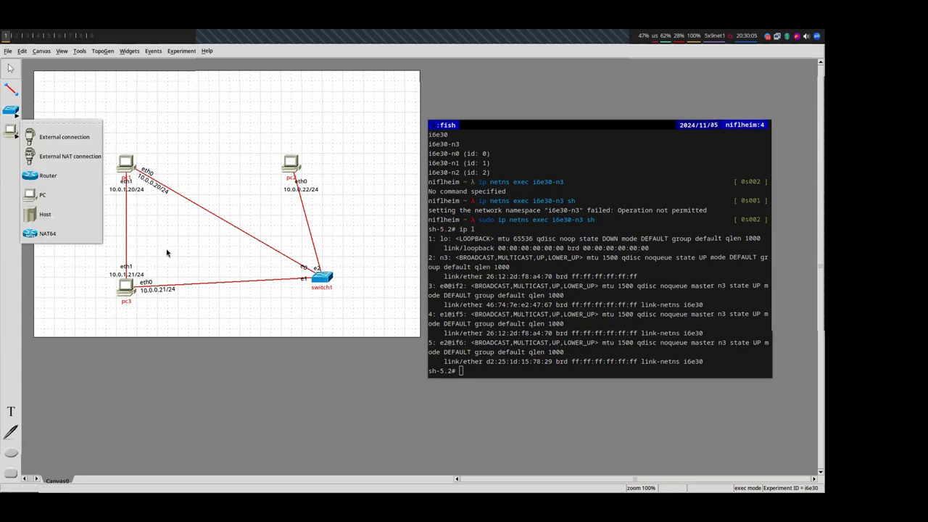
click(33, 129)
click(208, 110)
click(11, 88)
drag(208, 111, 126, 164)
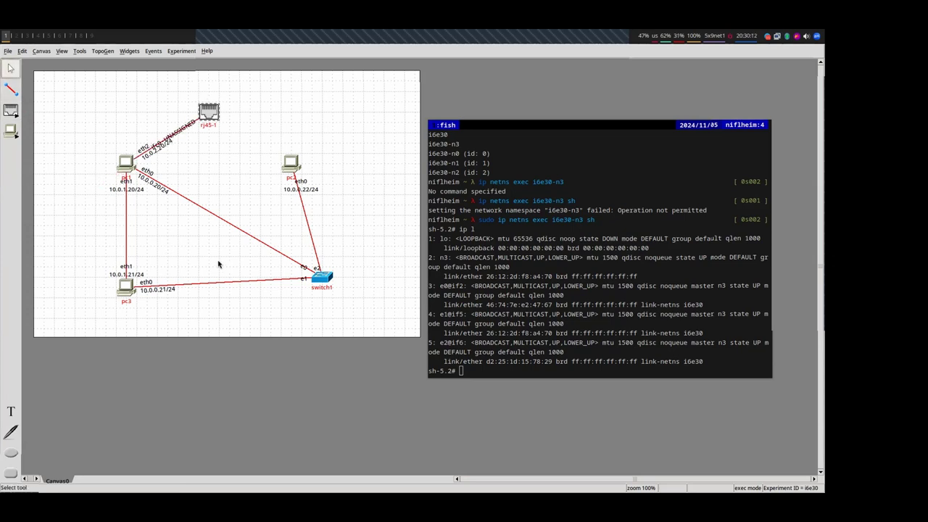
Set the stolen interface of rj45-1 to wlp3s0 and apply the node configuration
key(Down)
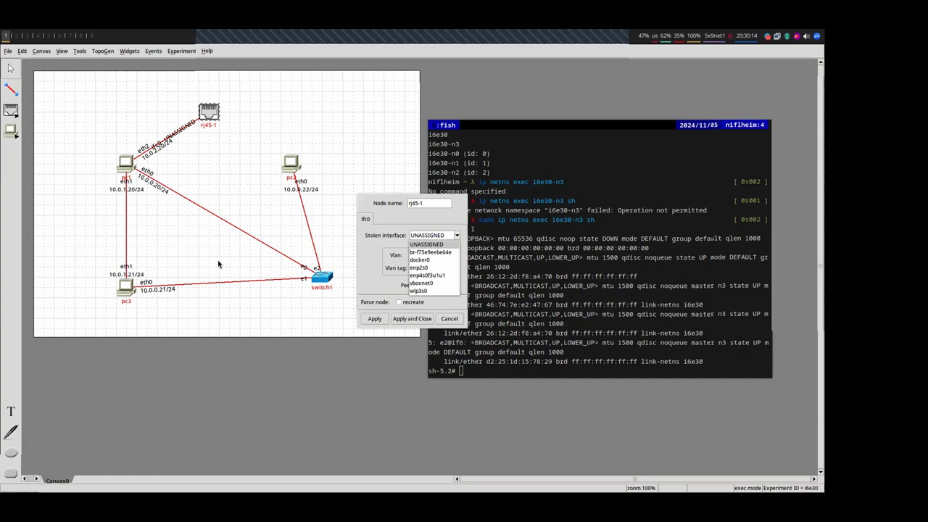
key(Down)
key(Down)
key(Down)
key(Down)
key(Down)
key(Down)
key(Return)
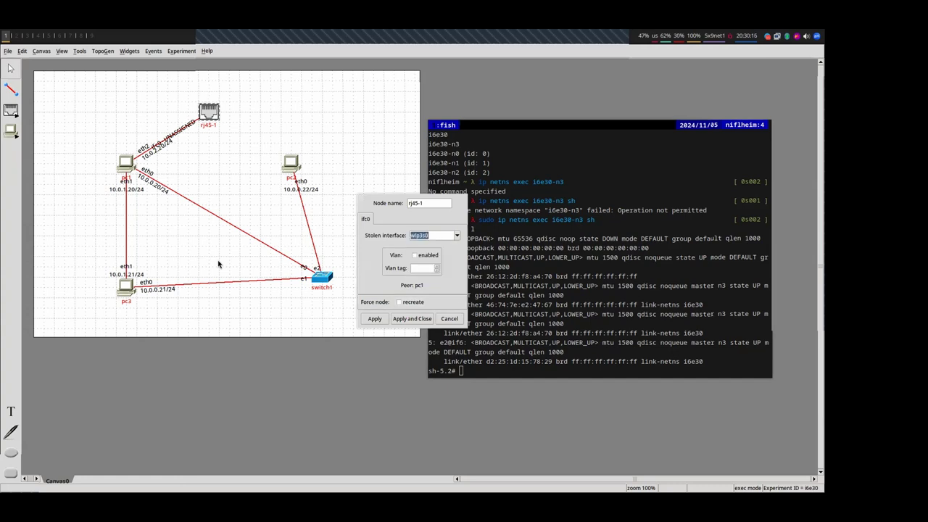
key(Return)
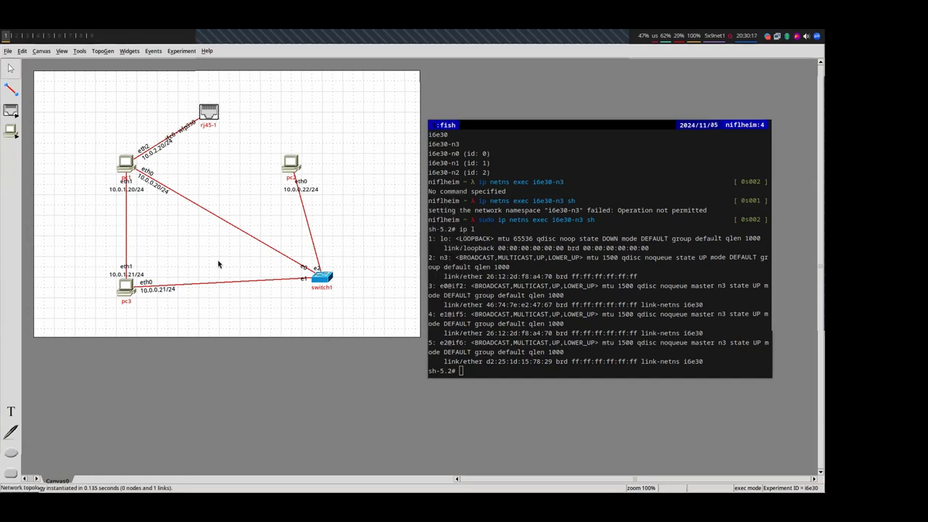
Shift rj45-1 and pc2 farther right on the canvas to spread out the topology
key(Right)
key(Right)
key(Right)
key(Right)
key(Right)
key(Right)
key(Right)
key(Right)
key(Right)
key(Right)
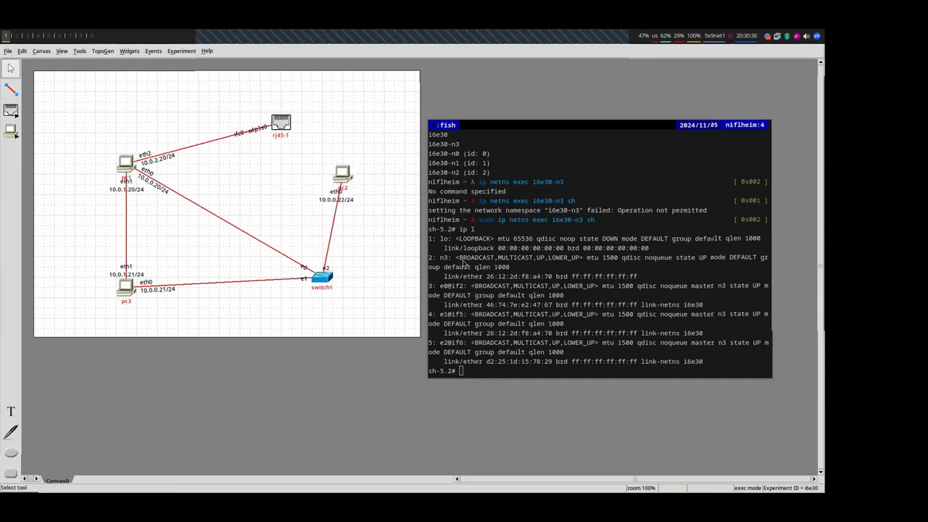
Add an External NAT connection node in the canvas's upper-left corner and link it to pc1
click(10, 110)
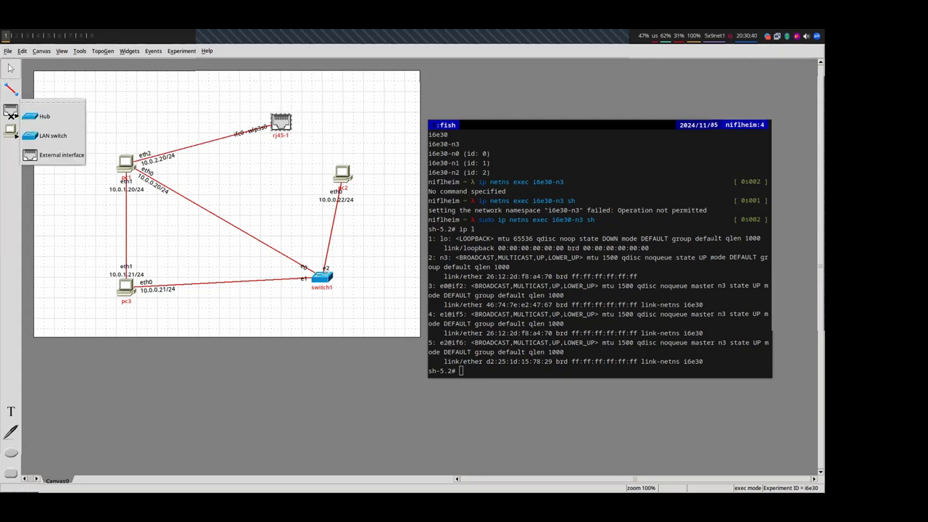
click(11, 129)
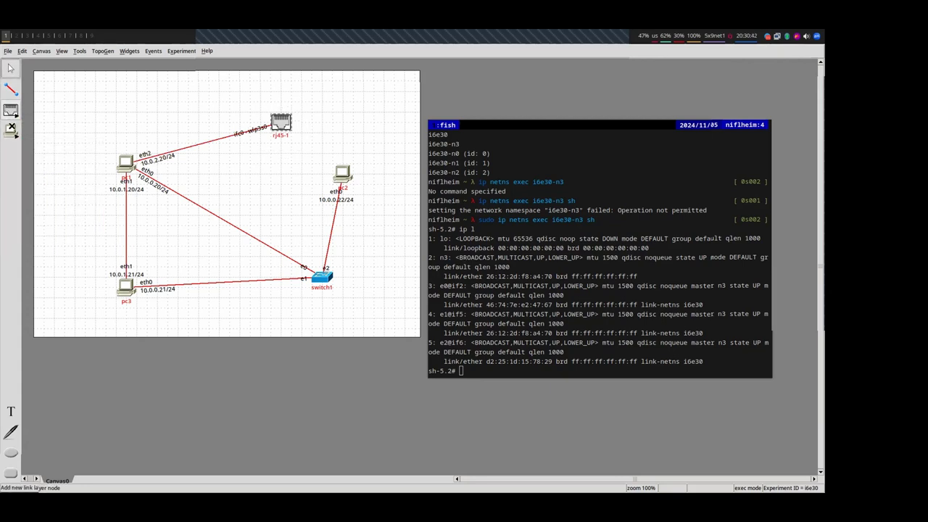
click(11, 111)
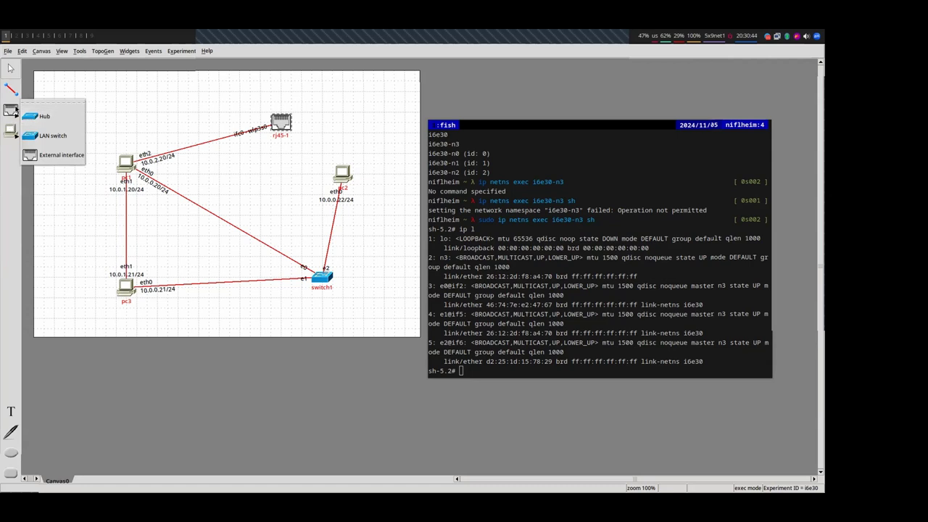
click(11, 129)
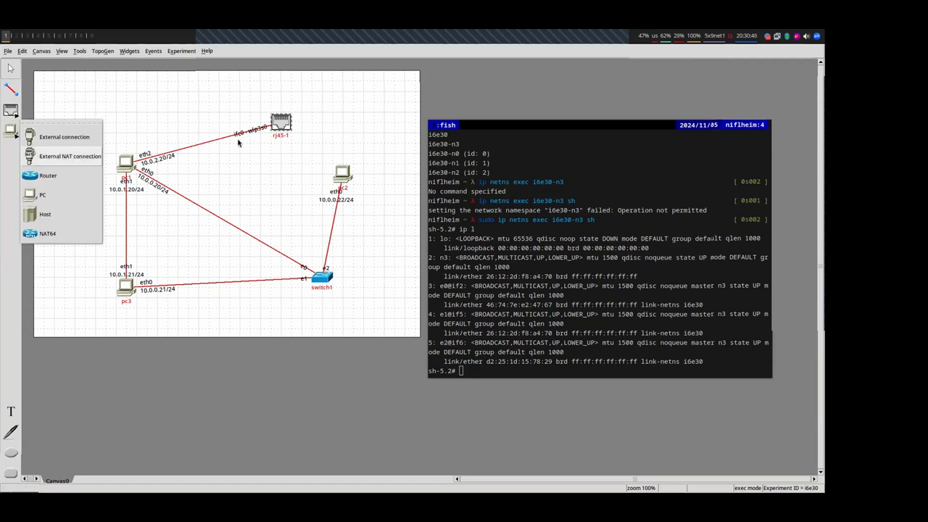
click(40, 176)
click(85, 91)
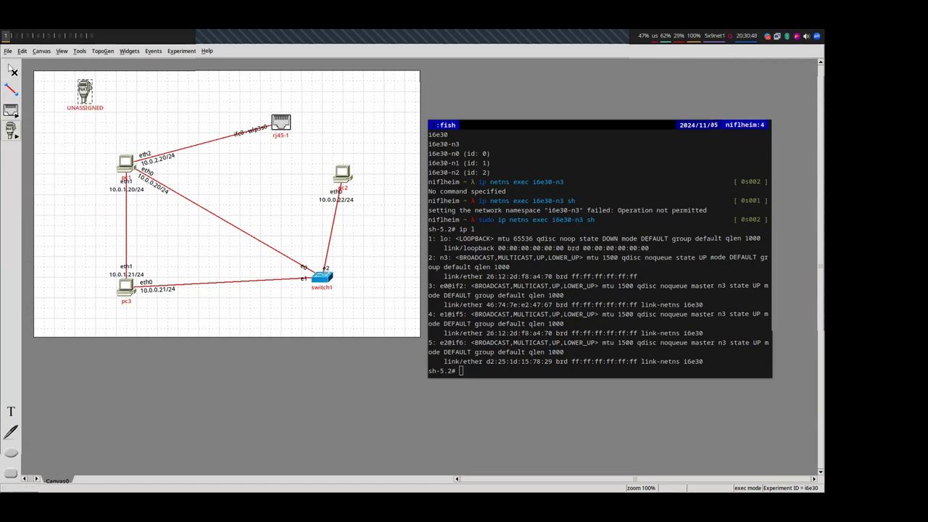
click(13, 89)
drag(85, 90, 126, 163)
click(11, 68)
drag(85, 91, 53, 91)
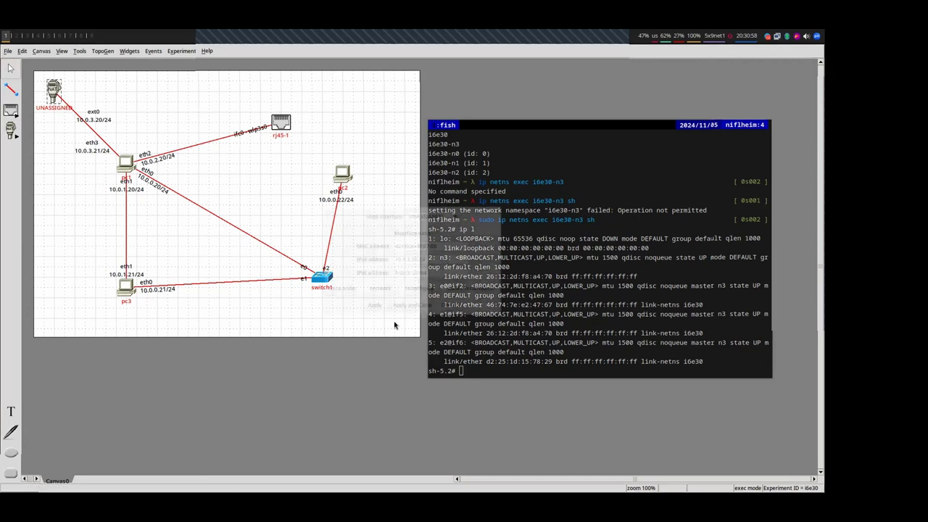
Set the host interface of the external NAT node to enp4s0f3u1u1 and apply the configuration
key(Down)
key(Down)
key(Down)
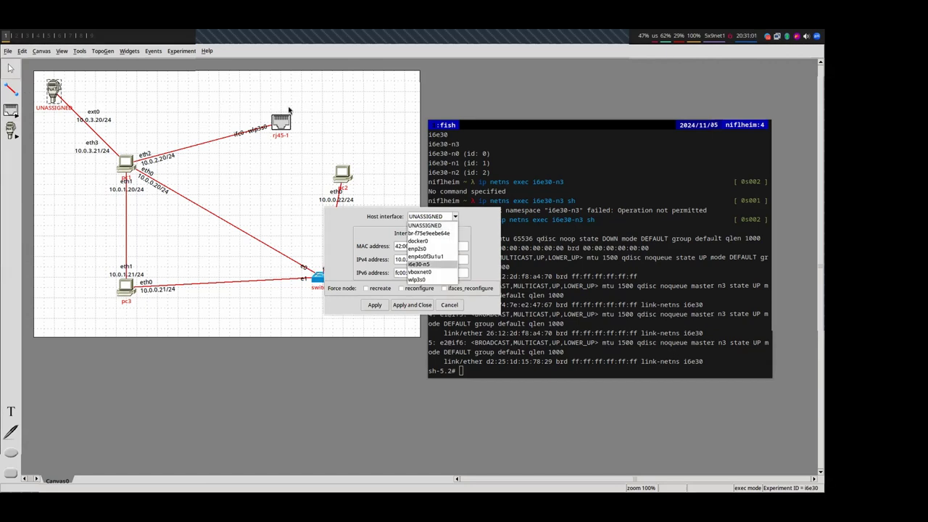
key(Return)
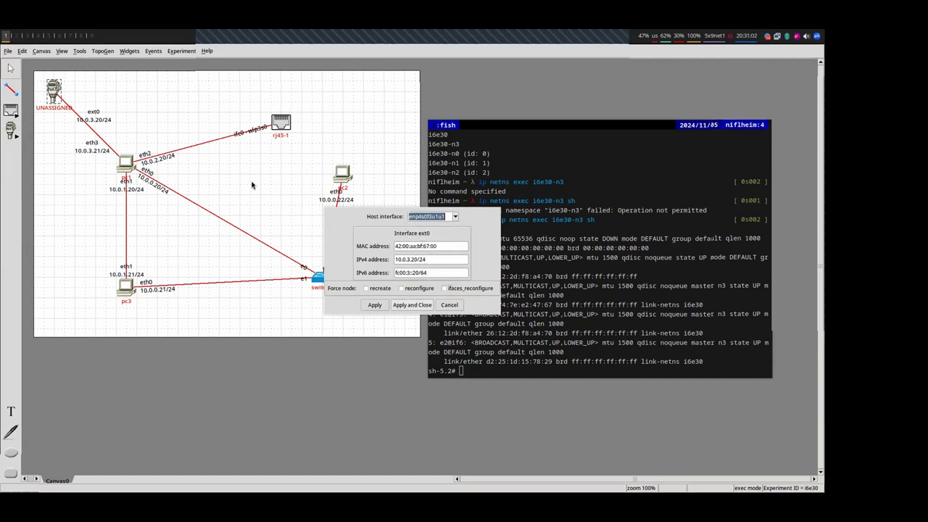
key(Return)
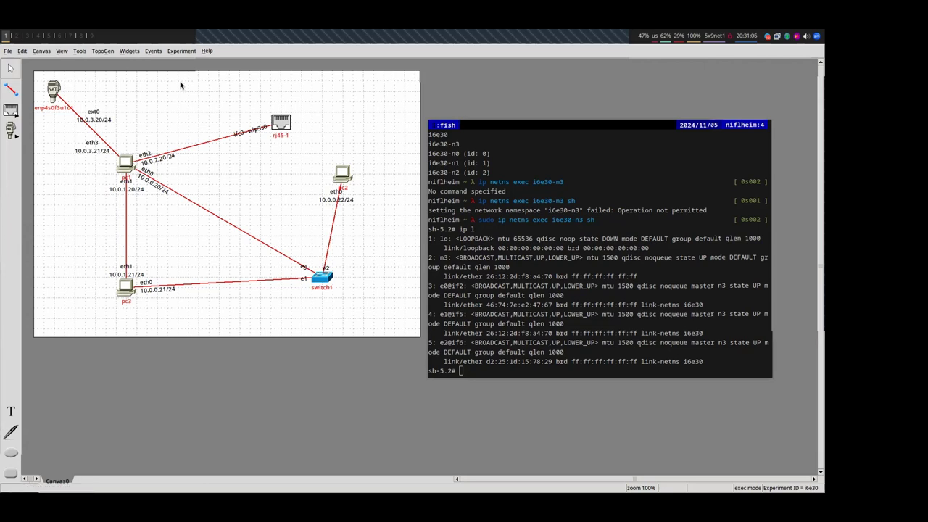
Move pc1 to the right and bring the external NAT node down beside it to tidy the topology
drag(120, 161, 149, 154)
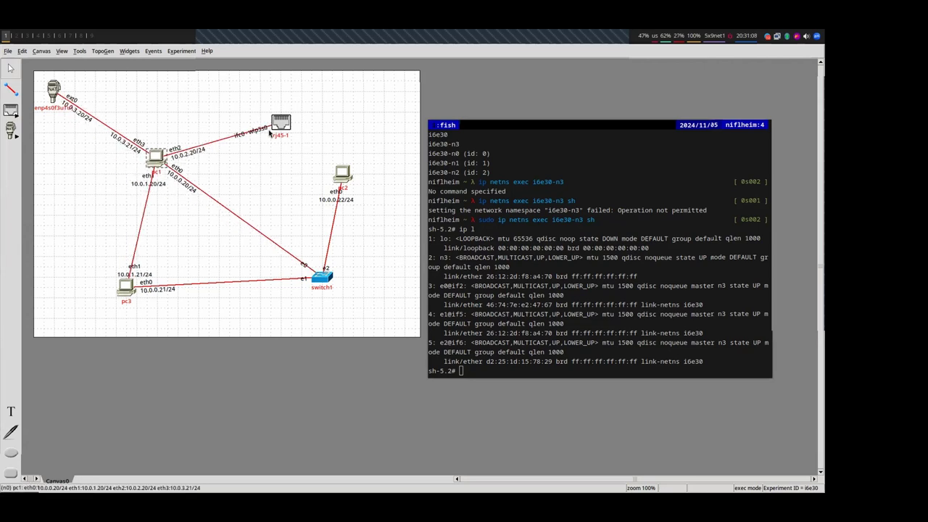
key(Right)
key(Right)
key(Down)
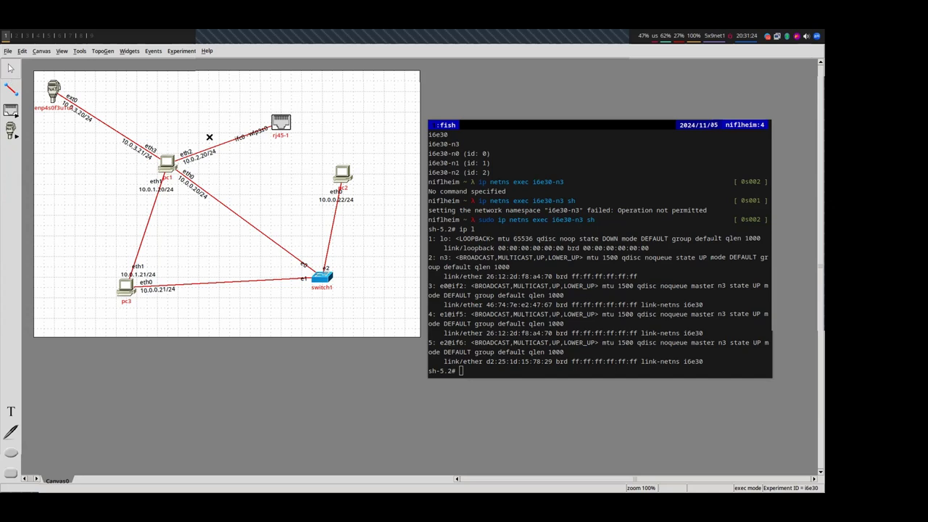
drag(53, 91, 74, 142)
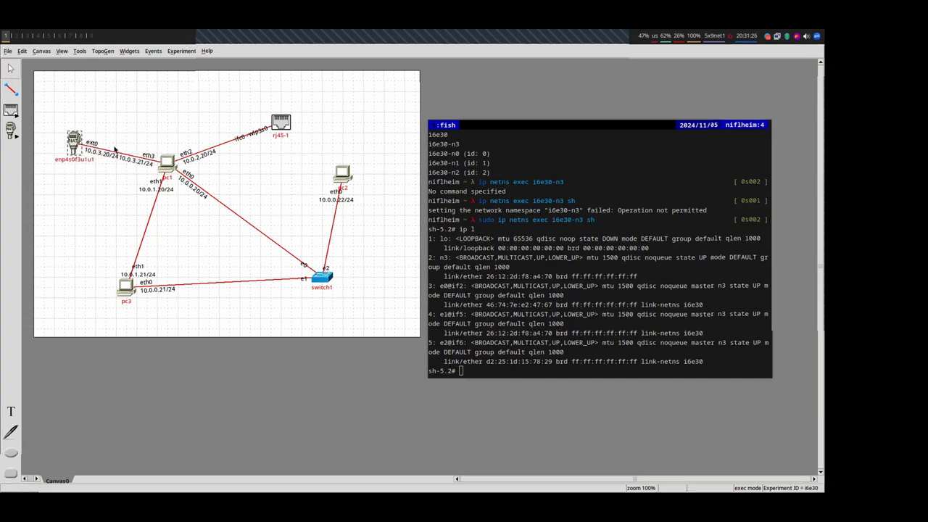
click(10, 110)
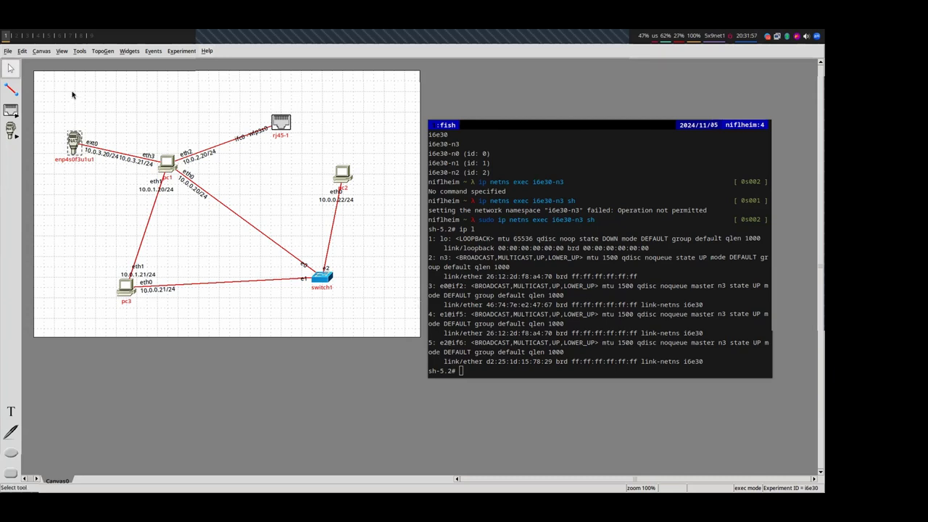
Delete all nodes and links from the canvas and terminate the experiment
key(ctrl+a)
key(Delete)
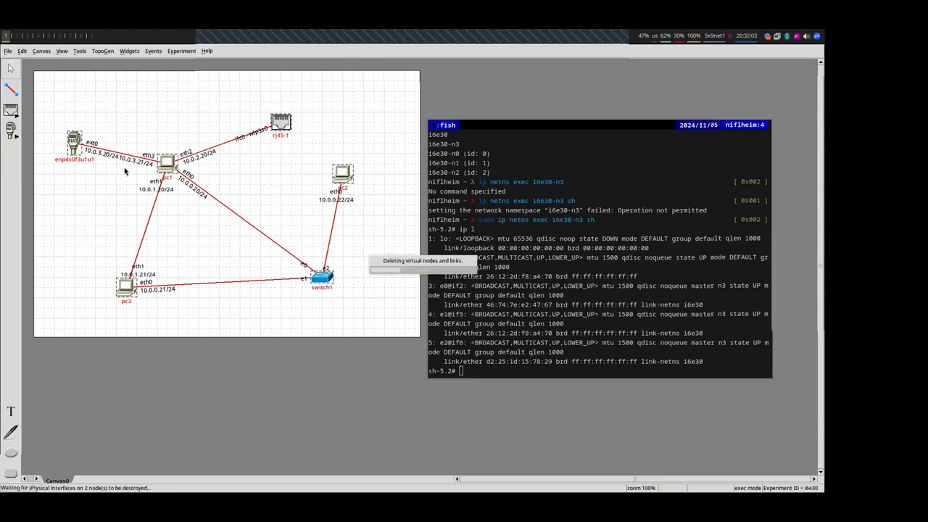
key(alt+x)
key(t)
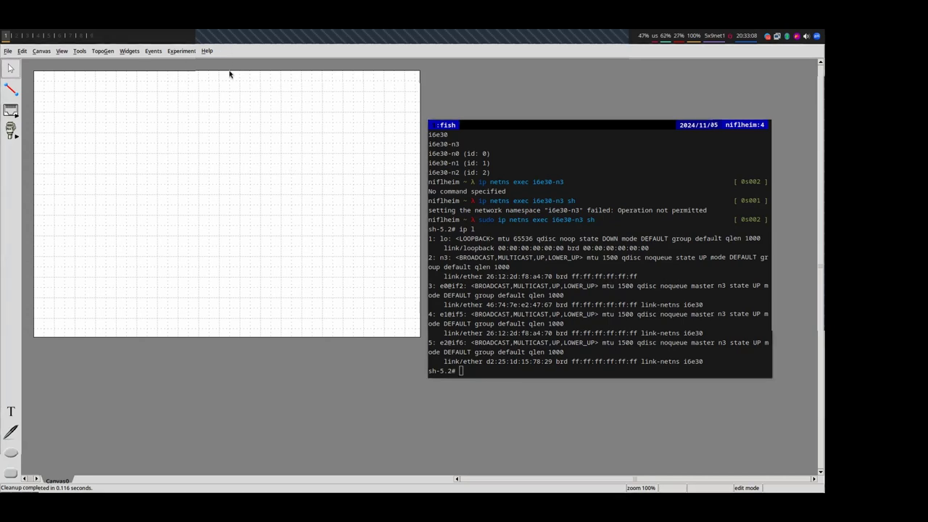
Place an RJ45 external interface and an External NAT connection on the empty canvas and link them directly
key(alt+Tab)
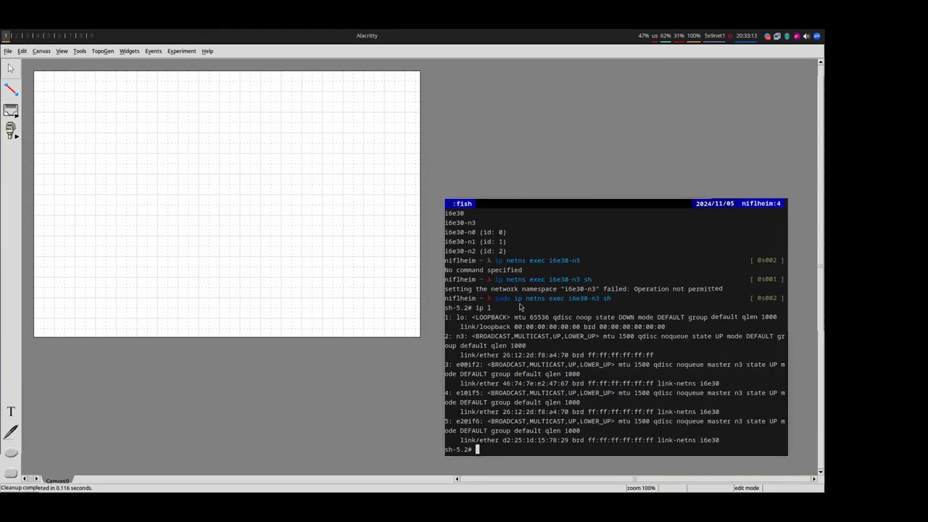
click(377, 258)
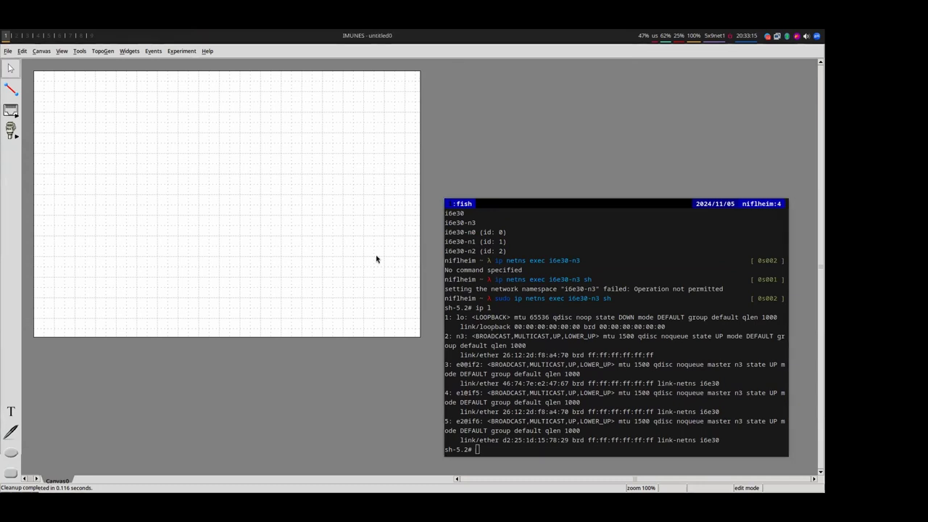
click(11, 111)
click(19, 112)
click(85, 183)
click(11, 130)
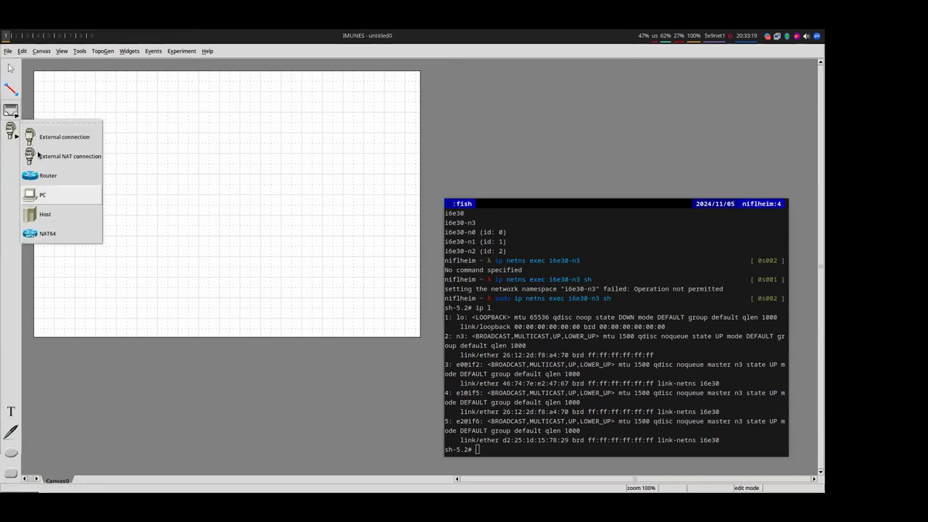
click(21, 156)
click(259, 191)
click(10, 87)
drag(85, 185, 259, 191)
Set the external NAT node's host interface to wlp3s0 and apply the configuration
double_click(258, 192)
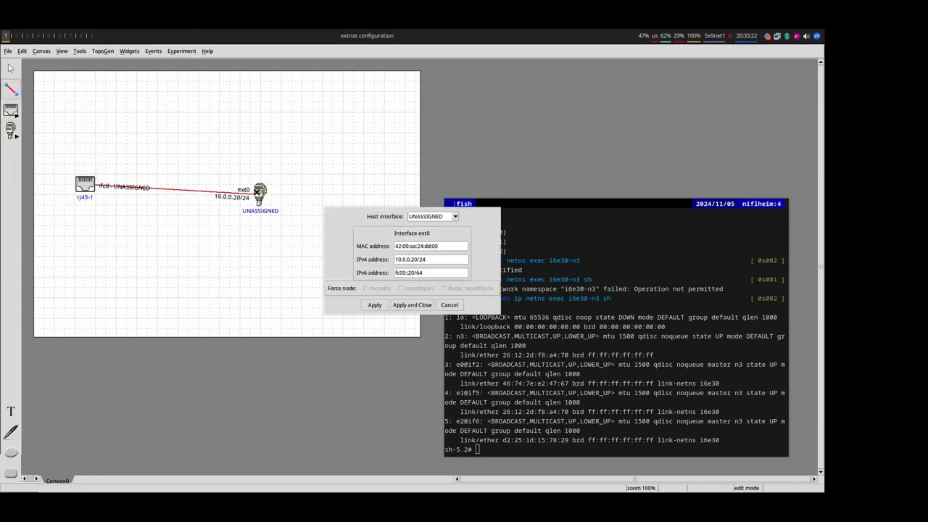
click(456, 217)
click(435, 272)
click(412, 305)
Set the stolen interface of rj45-1 to enp2s0 and apply the configuration
double_click(89, 187)
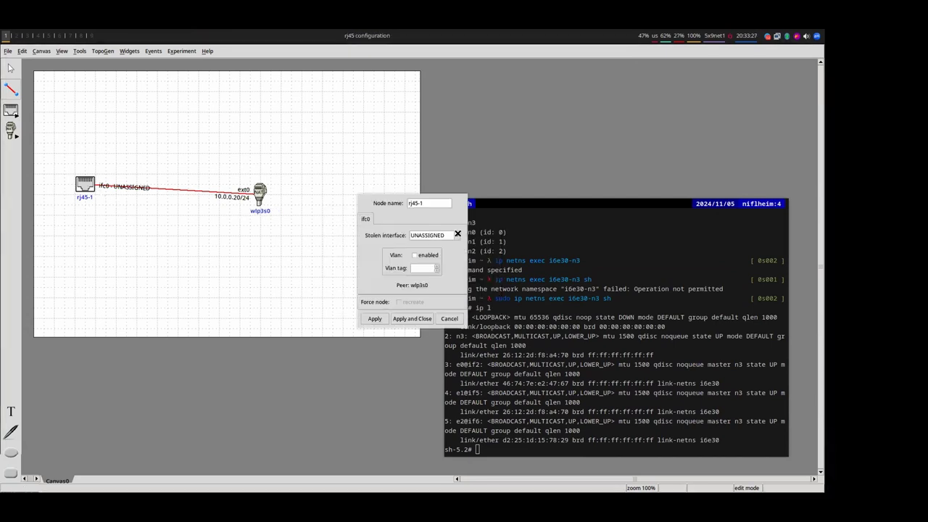
click(457, 235)
click(419, 268)
click(411, 319)
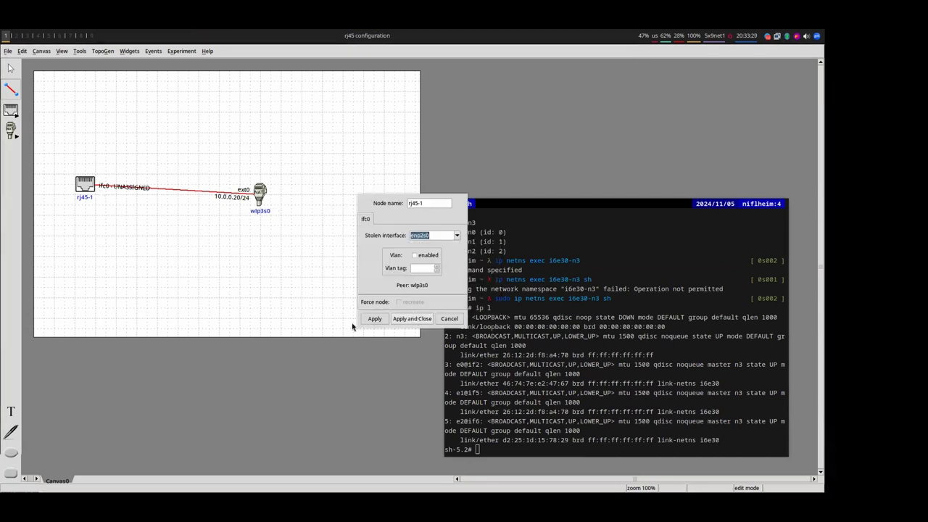
Move the NAT node and rj45-1 farther apart so their link runs horizontally
click(11, 69)
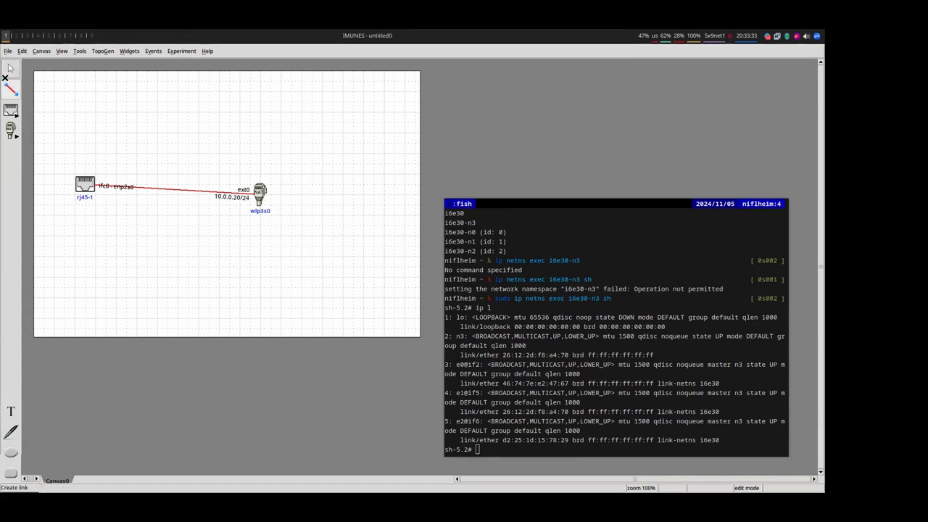
drag(259, 191, 311, 182)
drag(82, 179, 69, 180)
click(122, 234)
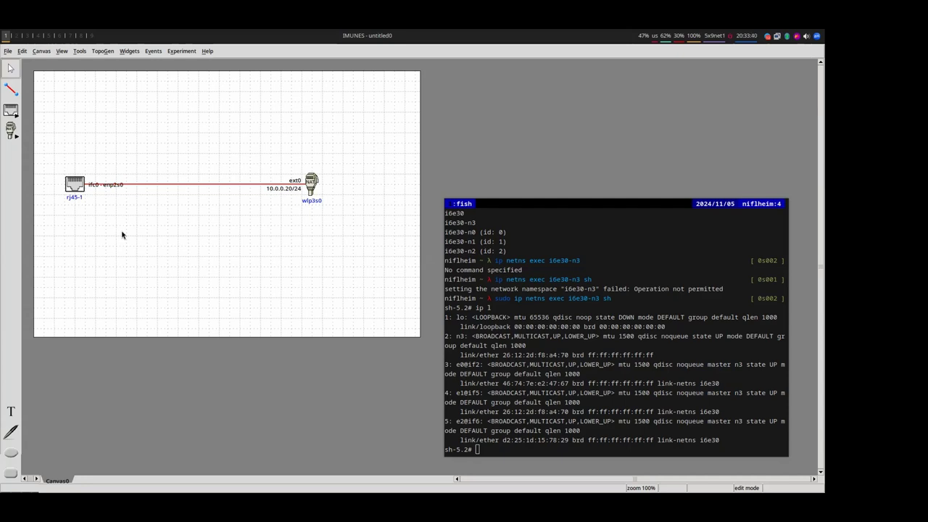
Execute the experiment with rj45-1 linked to the external NAT node
click(182, 51)
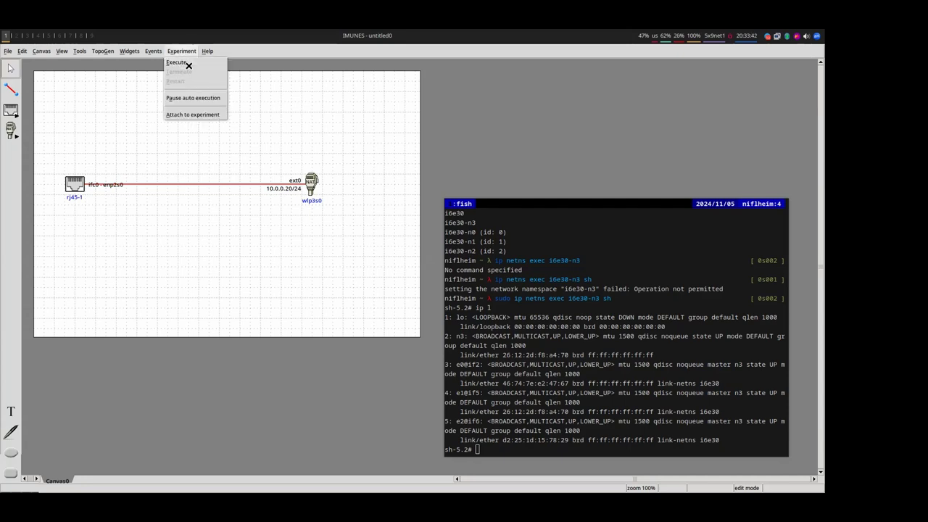
click(75, 116)
click(182, 51)
click(178, 63)
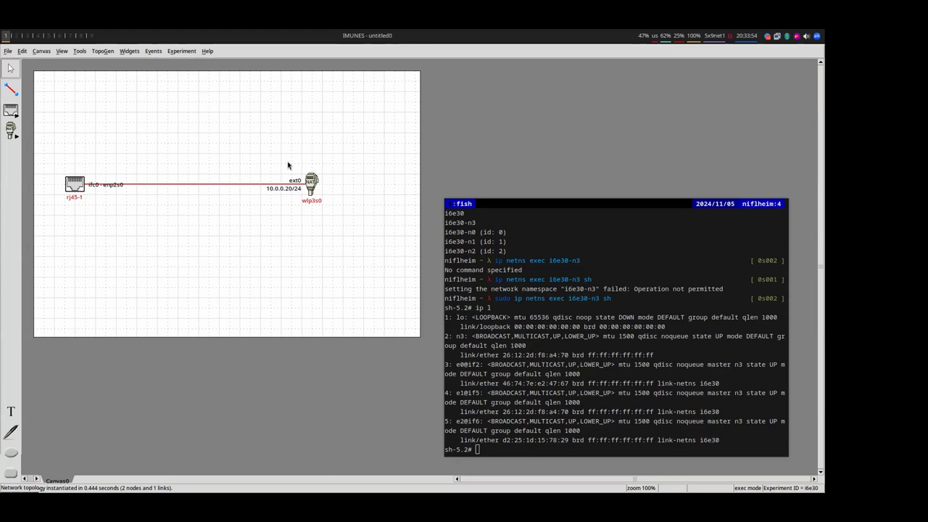
Exit the network namespace shell and close the terminal
key(ctrl+d)
key(ctrl+d)
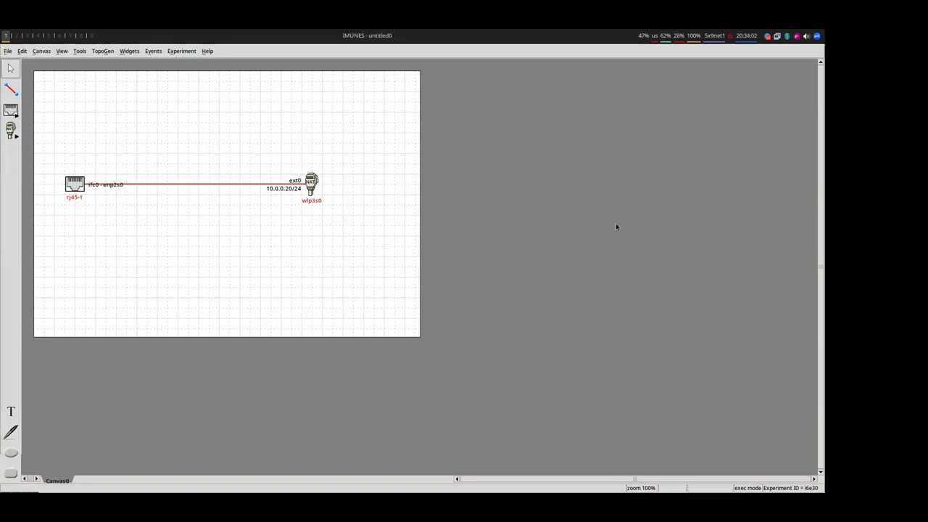
key(super+Return)
drag(370, 248, 264, 162)
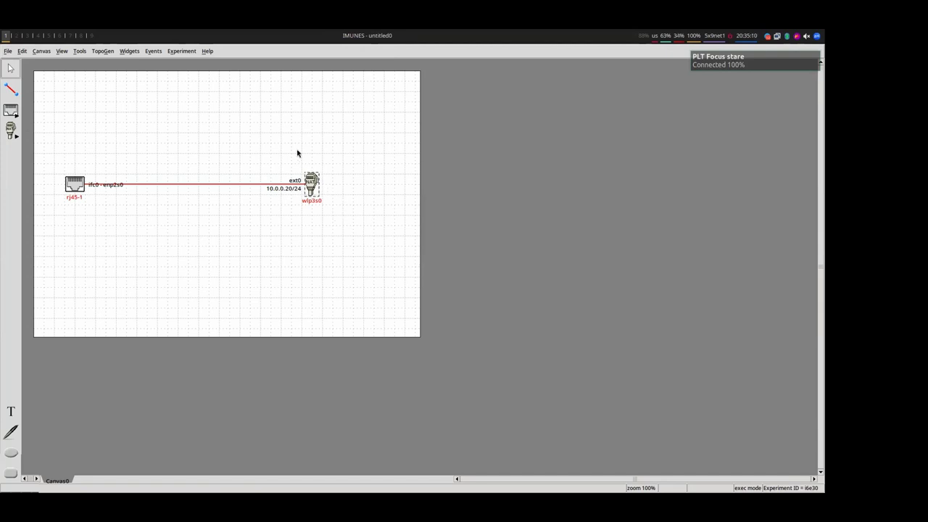
click(208, 126)
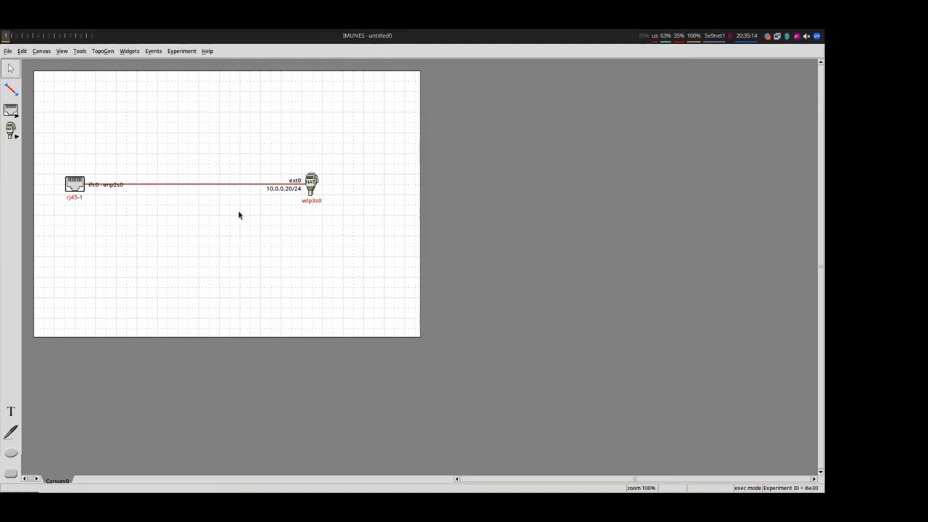
drag(243, 151, 365, 279)
drag(227, 131, 340, 242)
drag(42, 147, 114, 247)
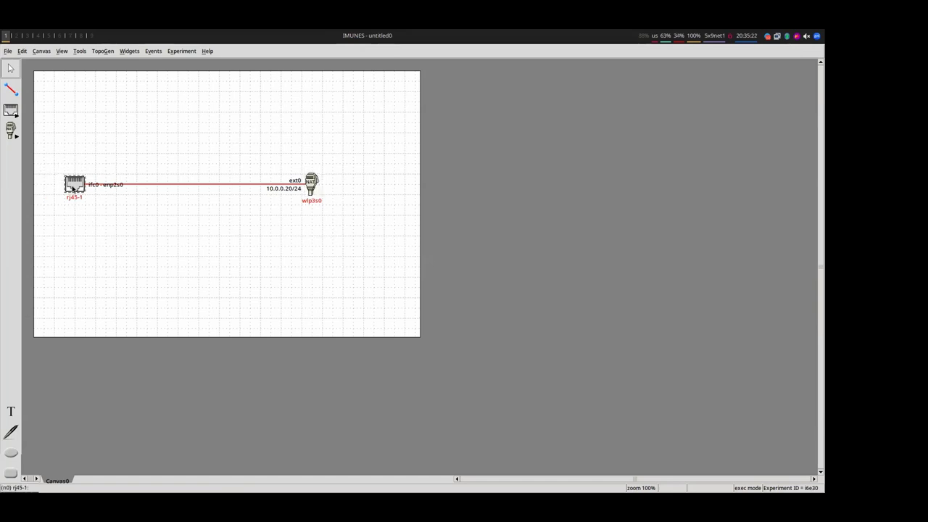
click(66, 137)
drag(56, 163, 124, 244)
drag(48, 149, 135, 223)
Terminate the running experiment and quit the application
click(175, 51)
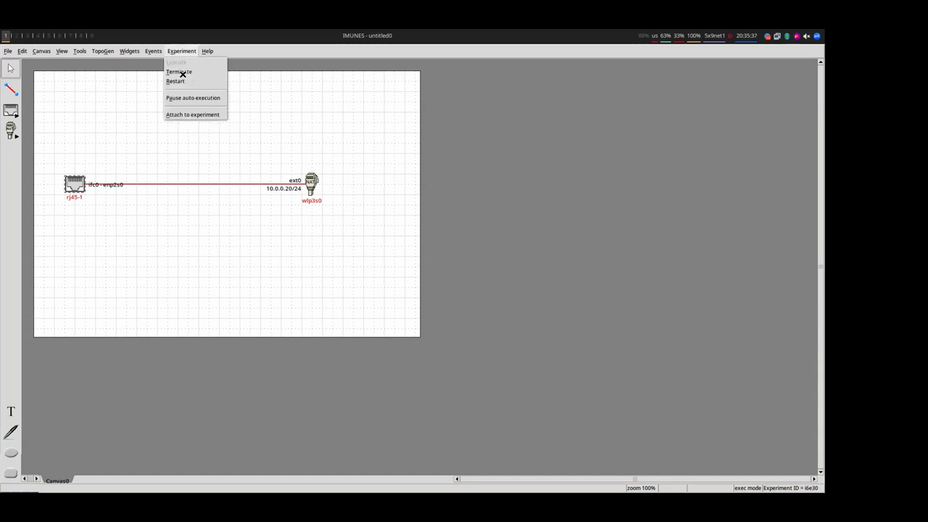
click(542, 169)
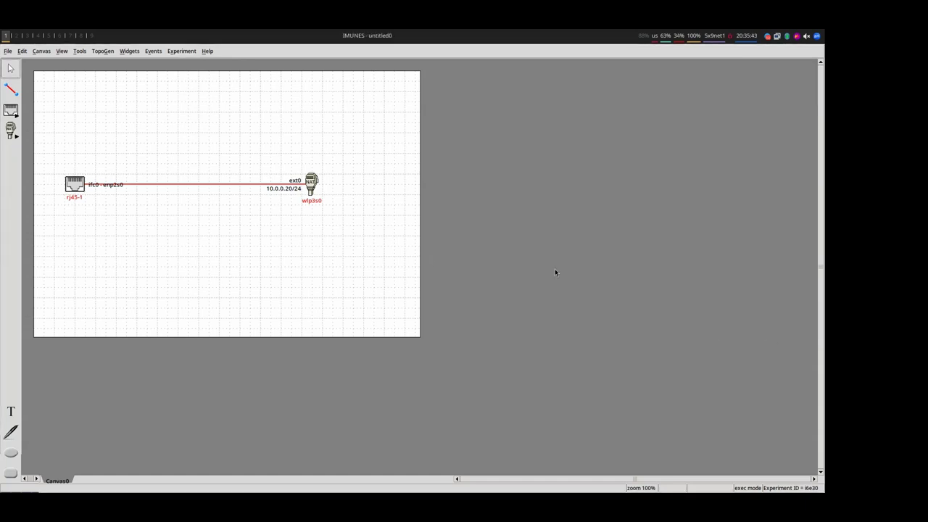
click(180, 51)
click(180, 71)
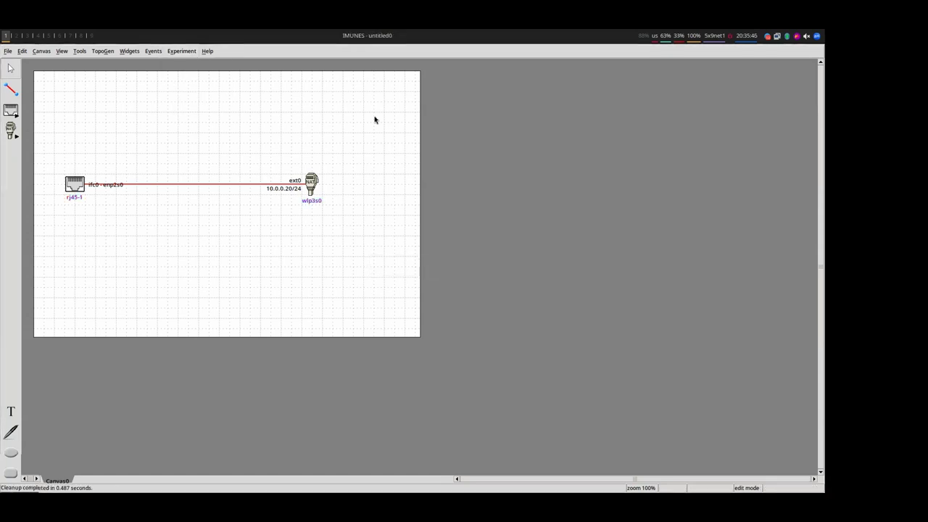
key(ctrl+q)
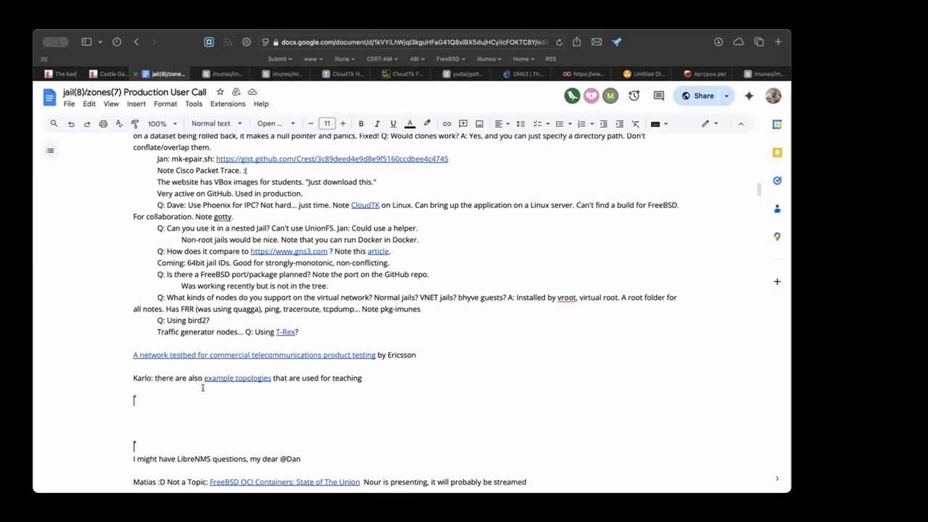
Review the end of the jail(8)/zones(7) Production User Call notes in Google Docs
scroll(203, 384, down, 2)
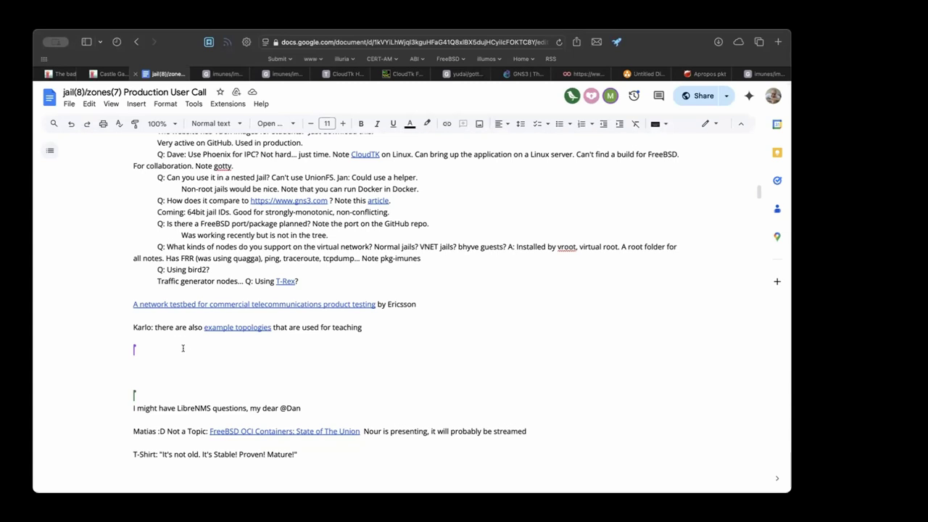
scroll(181, 355, down, 1)
scroll(184, 351, down, 1)
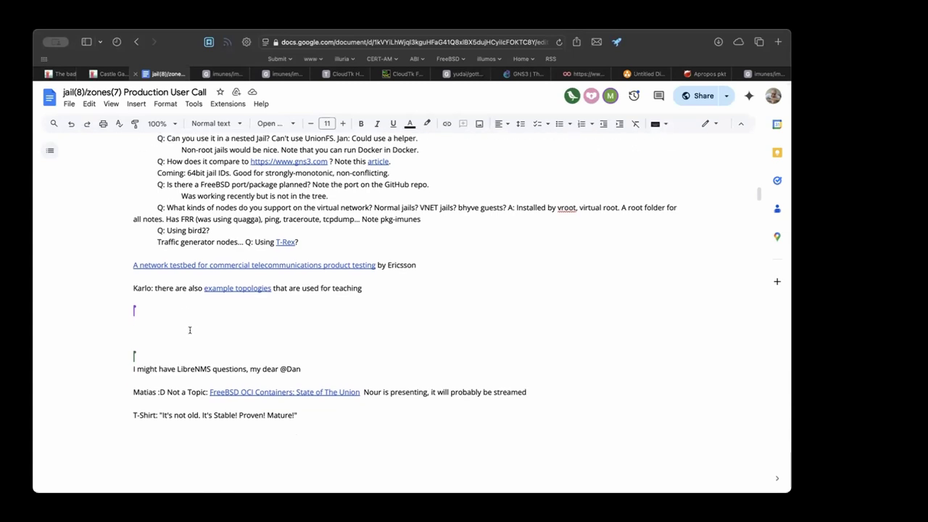
Open the linked FreeBSD OCI Containers: State of The Union talk from the call notes
click(157, 369)
click(172, 392)
triple_click(283, 412)
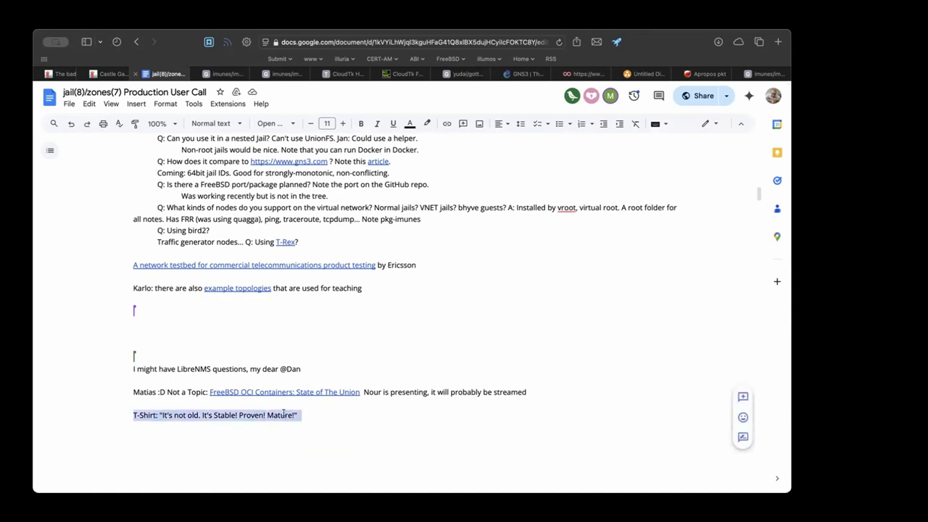
click(269, 414)
click(264, 392)
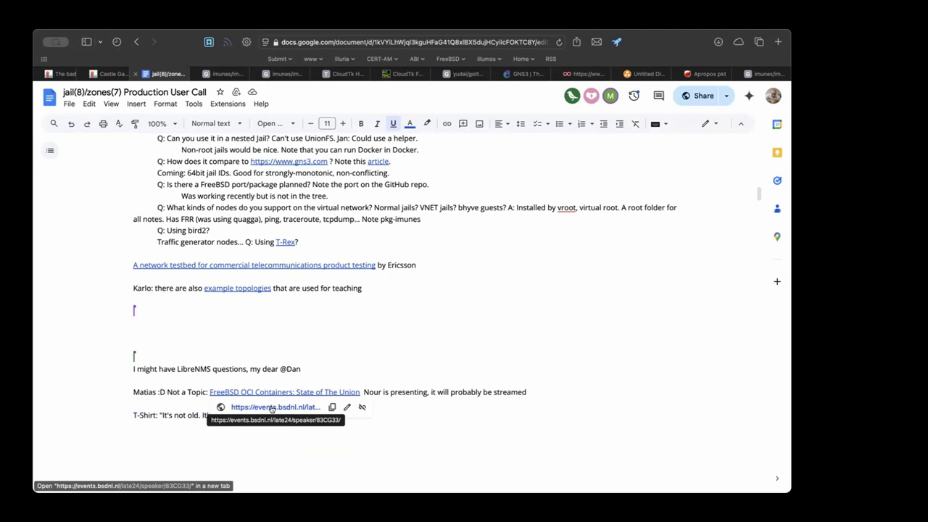
click(272, 408)
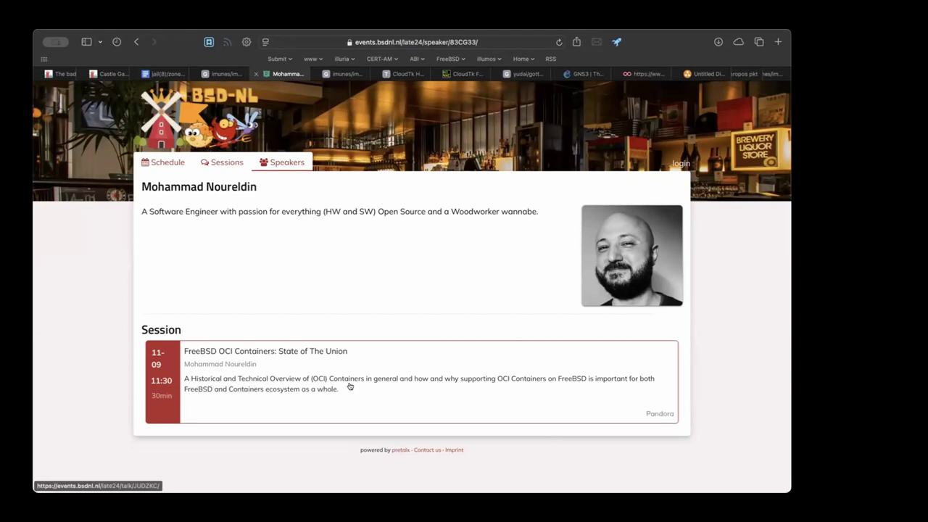
Open the BSD-NL event schedule and examine the sessions listed for Saturday 9 November
click(155, 167)
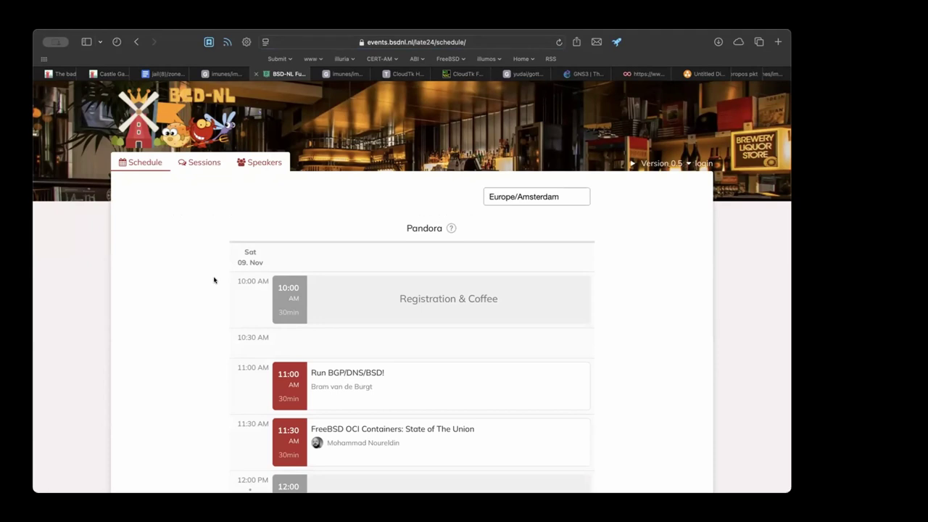
scroll(213, 279, down, 2)
scroll(213, 279, down, 5)
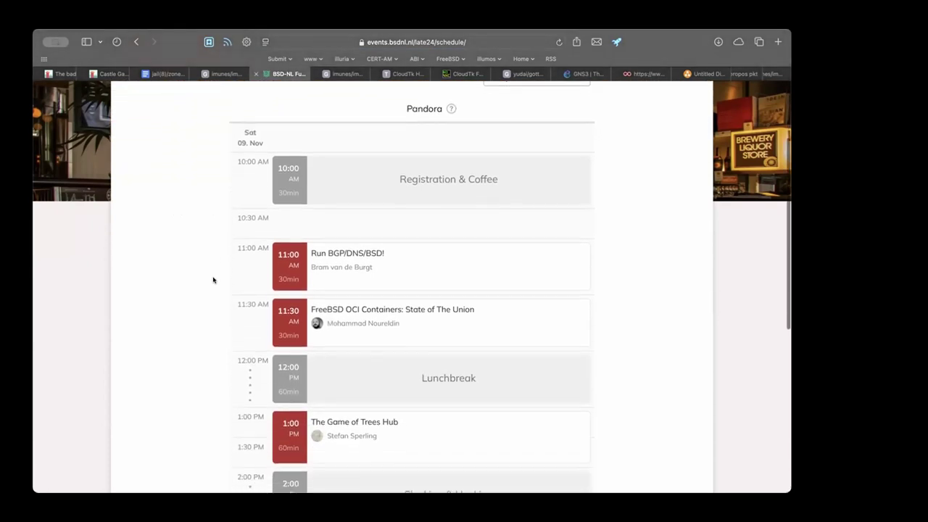
scroll(213, 279, down, 10)
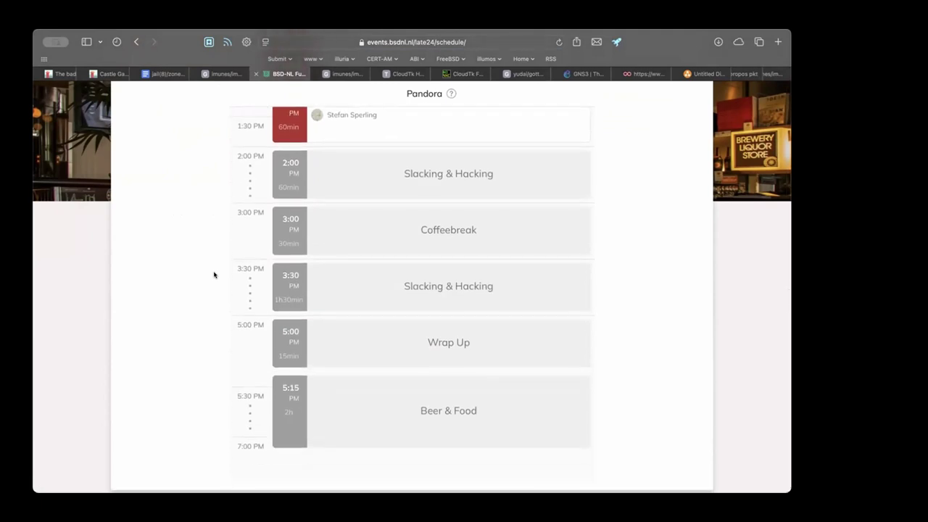
scroll(214, 275, down, 1)
scroll(214, 275, up, 10)
scroll(246, 263, down, 3)
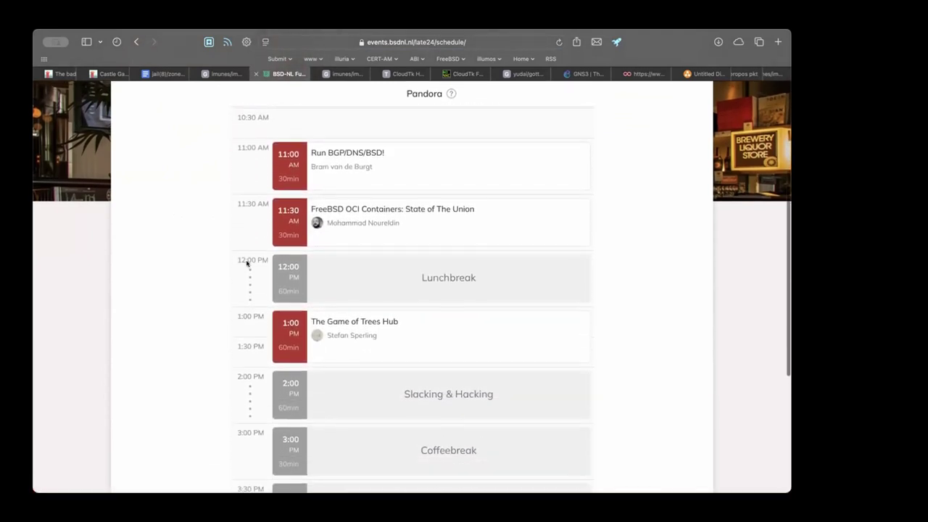
scroll(359, 200, up, 1)
scroll(359, 200, up, 3)
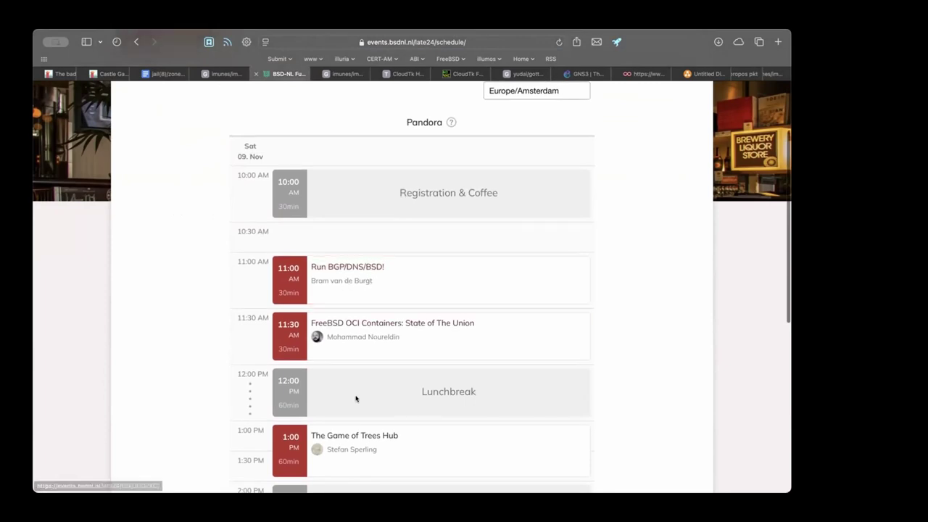
View the Run BGP/DNS/BSD! session, return to the schedule, and open The Game of Trees Hub session
scroll(348, 333, down, 2)
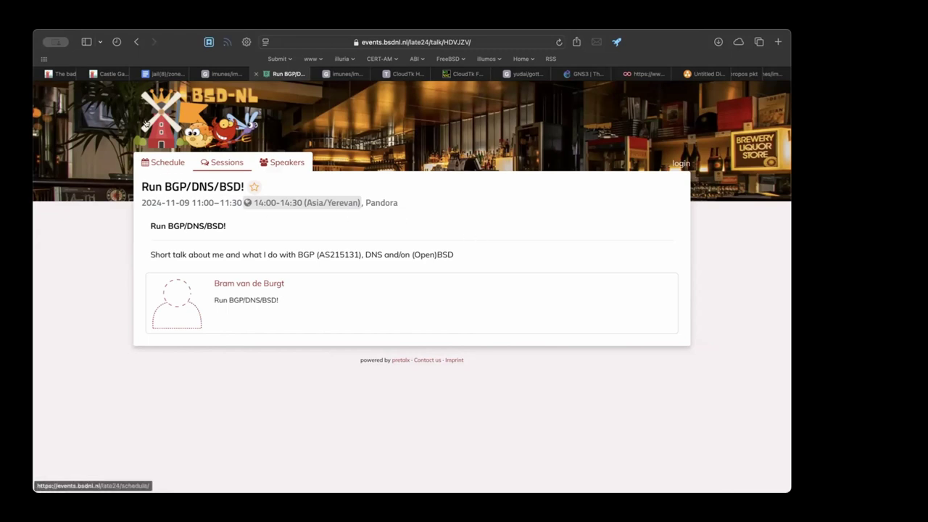
click(134, 45)
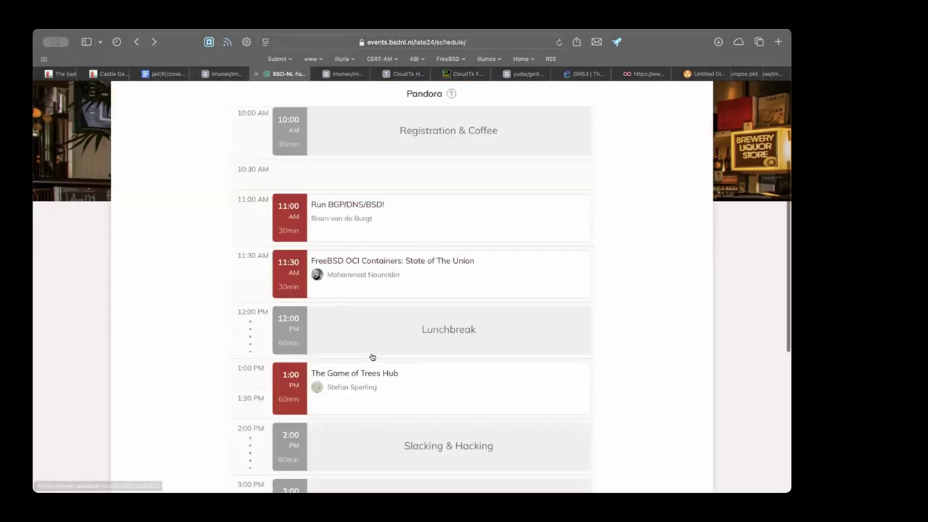
scroll(343, 347, down, 1)
click(412, 350)
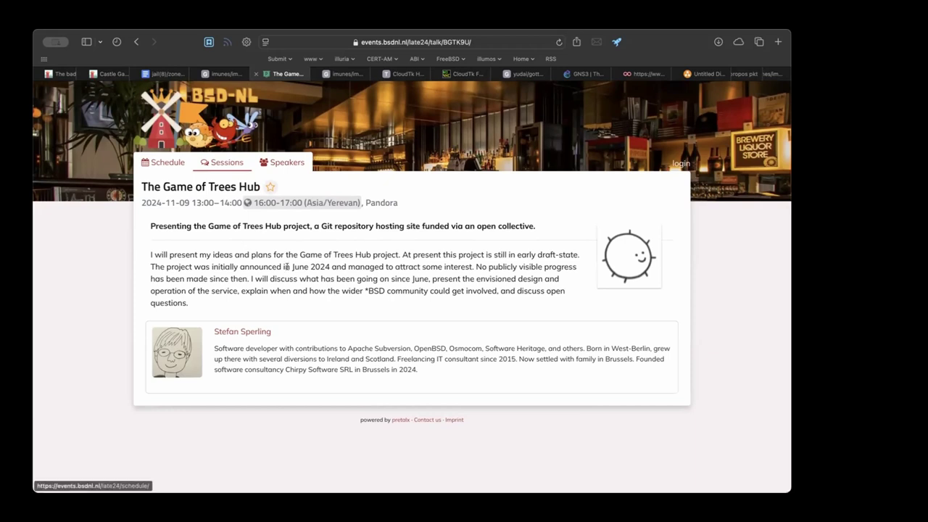
Return to the event schedule and review its afternoon slots
click(136, 41)
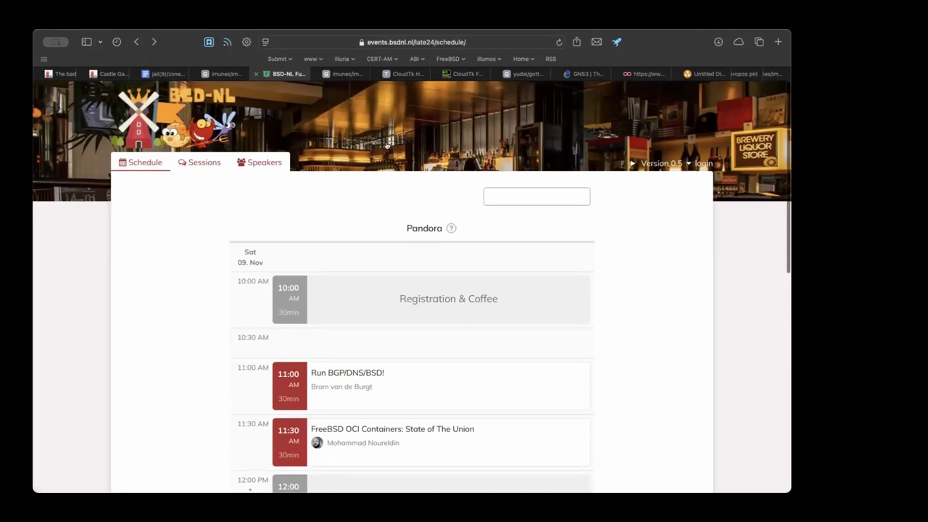
scroll(338, 201, down, 10)
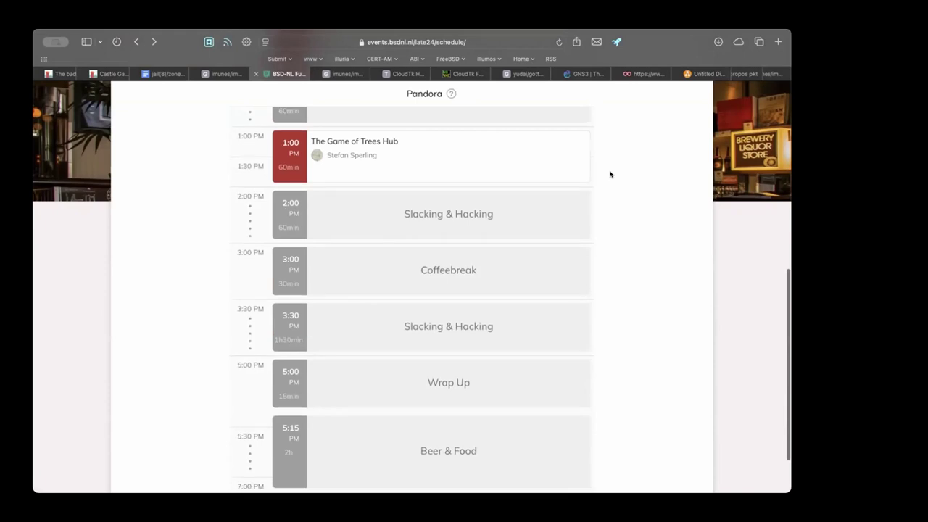
scroll(610, 174, down, 1)
scroll(664, 172, up, 1)
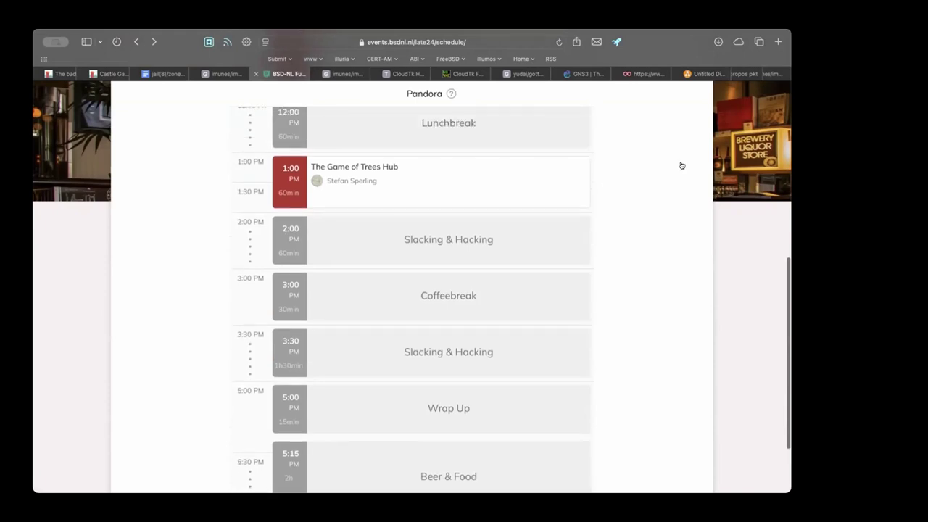
scroll(681, 166, down, 3)
scroll(675, 166, up, 15)
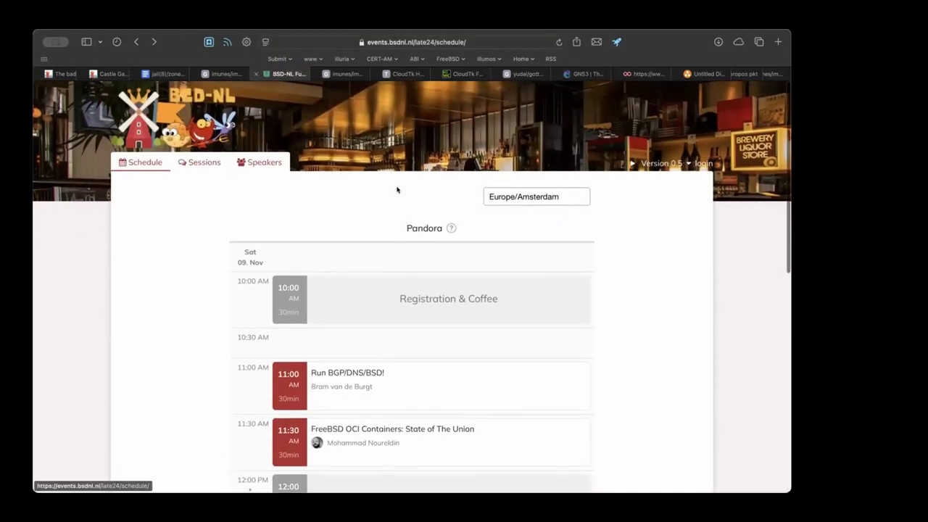
Return to the Production User Call notes and delete a blank line above the LibreNMS question
key(super+3)
scroll(197, 181, down, 2)
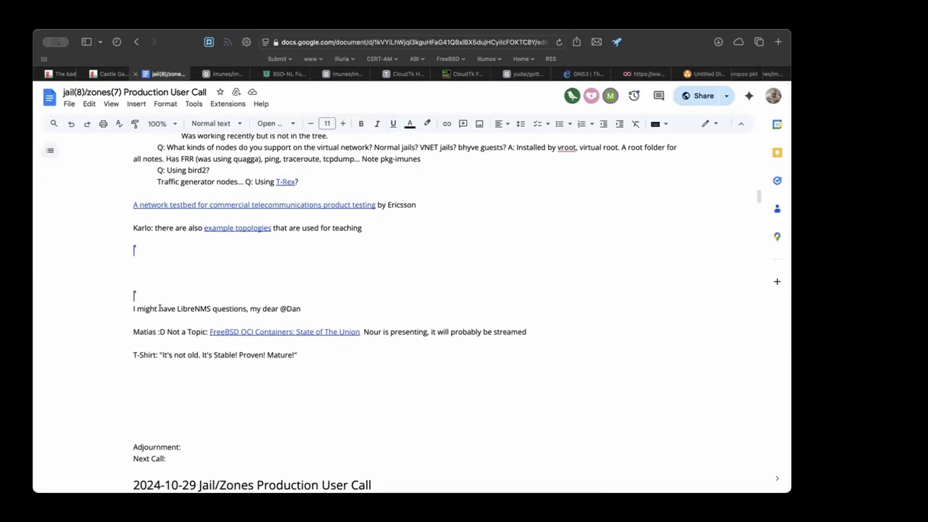
click(323, 300)
key(Up)
key(Up)
key(BackSpace)
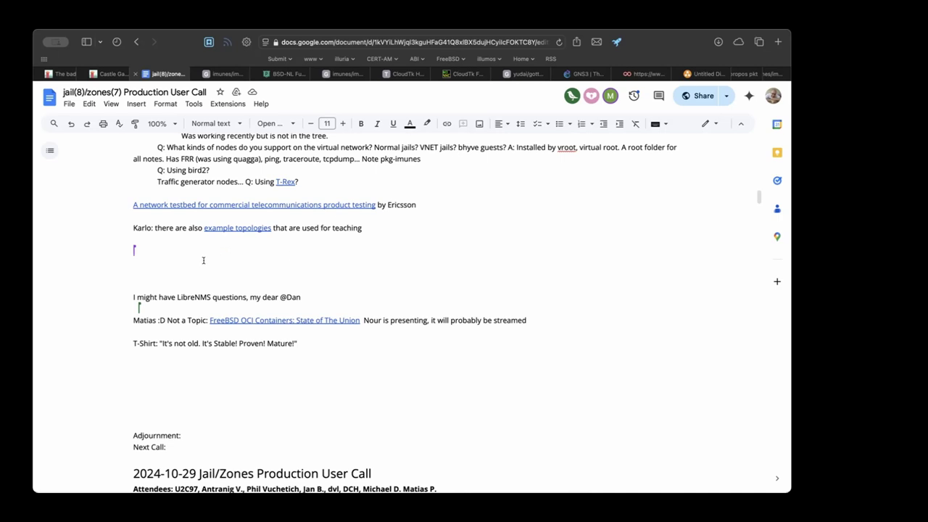
Open dan.langille.org in a new browser tab and search the blog for snmp
key(super+t)
text(dan.langille.org)
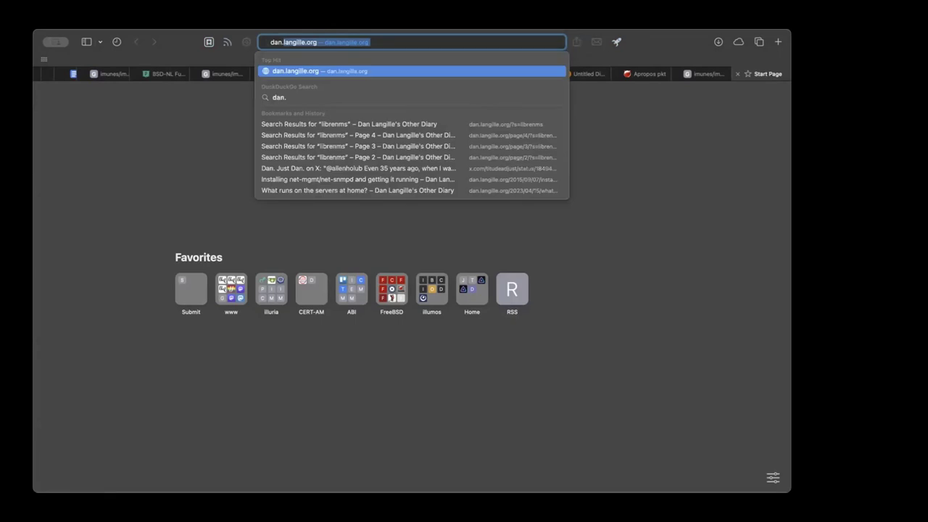
key(Return)
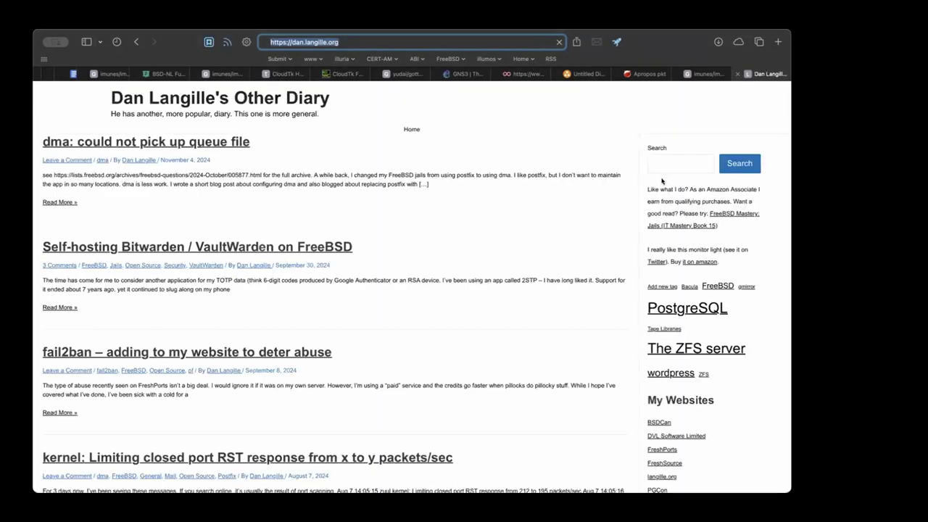
click(663, 166)
text(snmp)
key(Return)
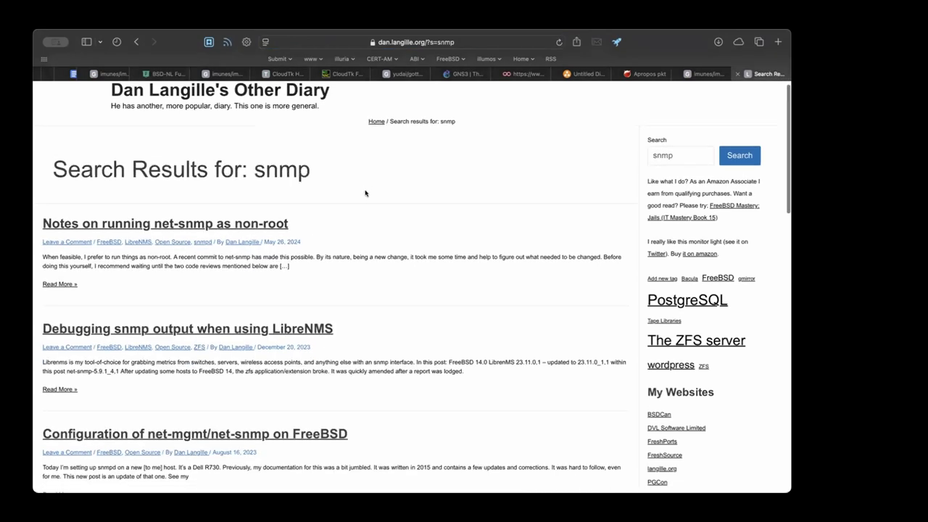
Open the post "Debugging snmp output when using LibreNMS" in a separate tab from the search results
scroll(365, 190, down, 2)
scroll(207, 205, down, 5)
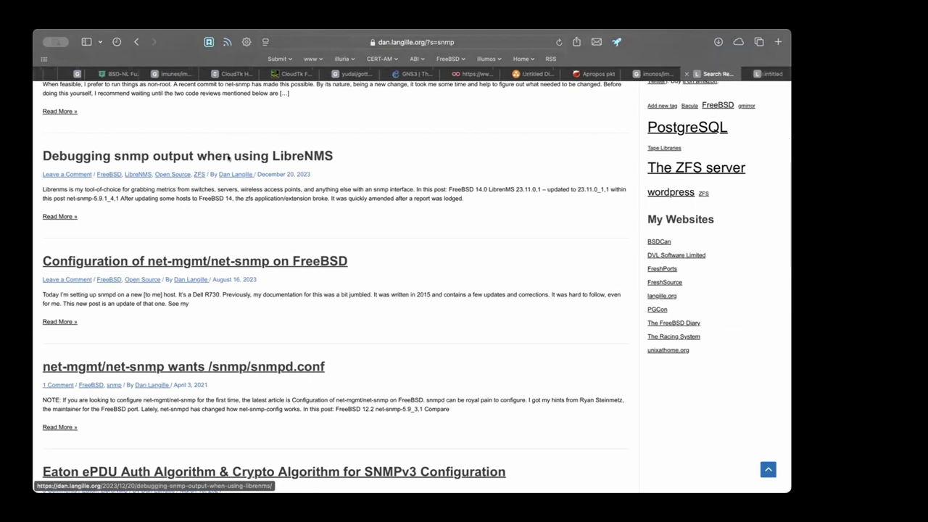
super+click(217, 155)
Review the remaining first-page results for further SNMP posts and go to page 2
scroll(305, 182, down, 2)
scroll(305, 183, down, 7)
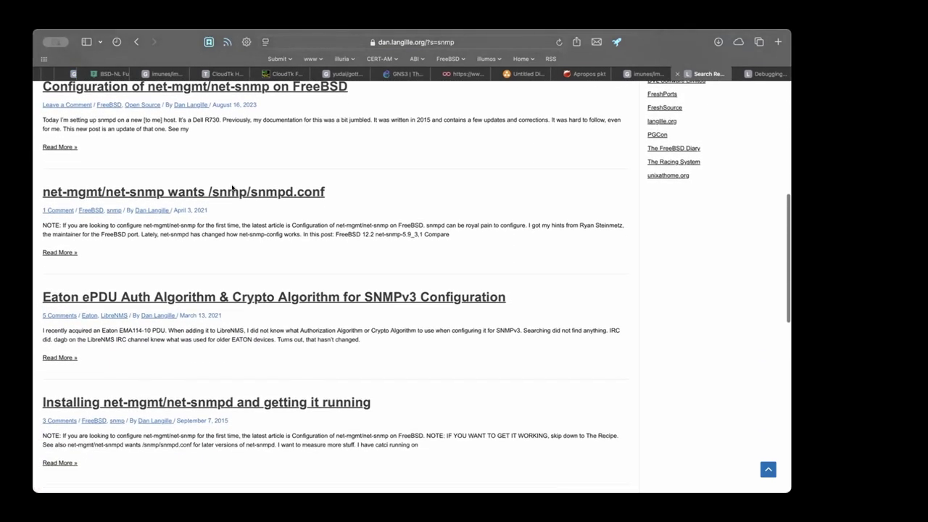
scroll(226, 192, down, 6)
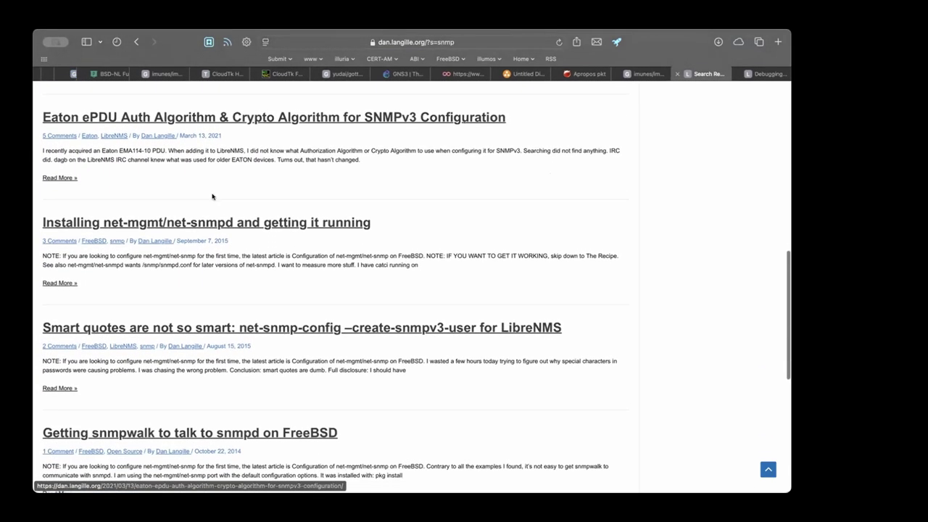
scroll(212, 196, down, 6)
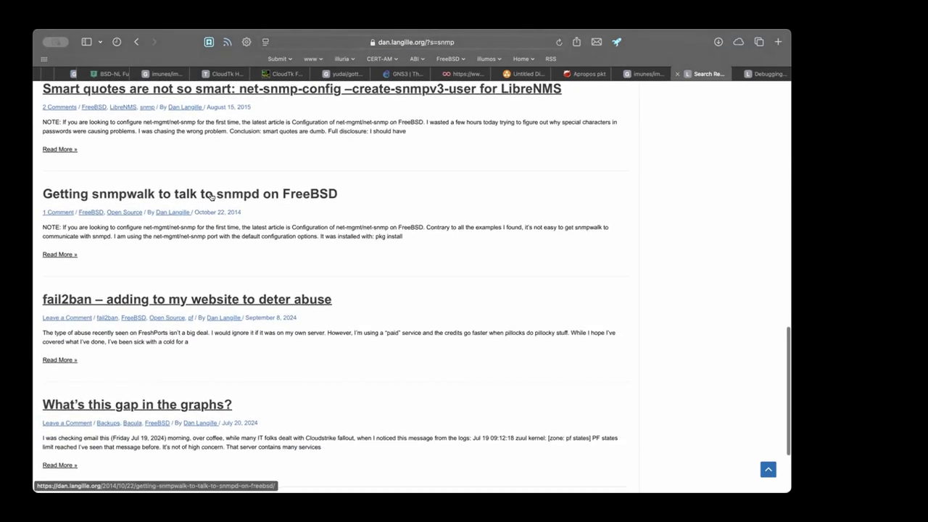
scroll(212, 197, down, 2)
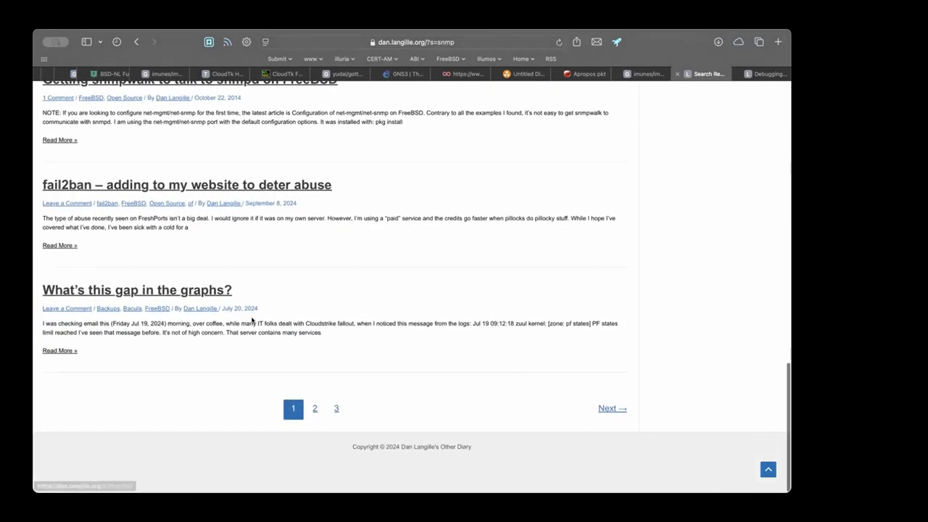
click(316, 410)
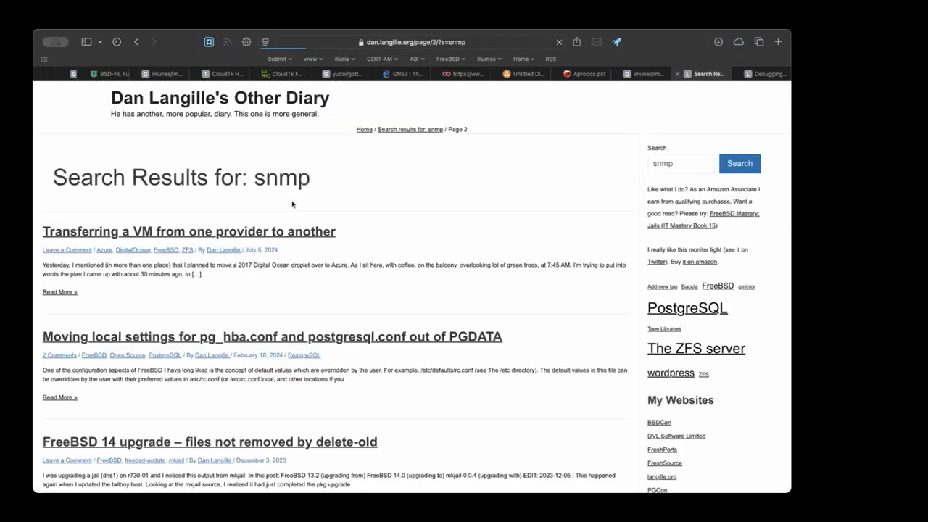
Examine the second page of snmp search results for relevant posts and go to page 3
scroll(282, 225, down, 2)
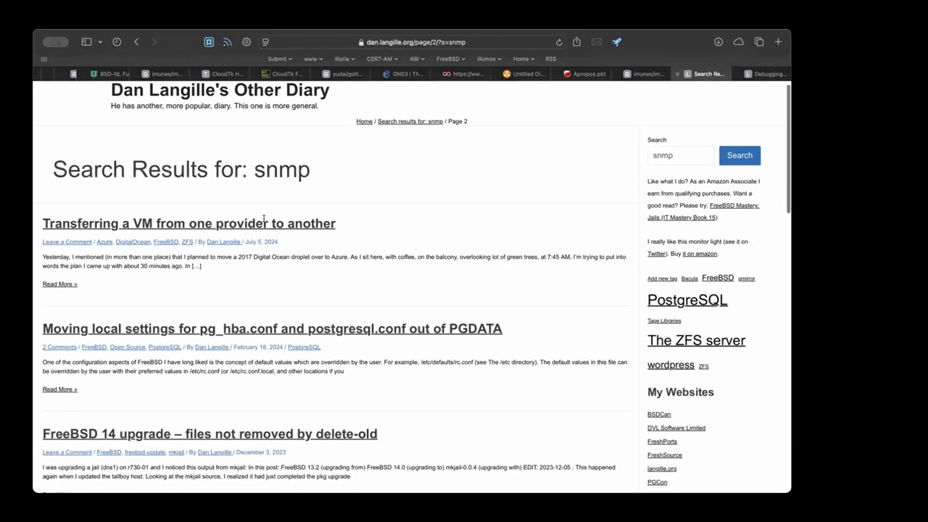
scroll(275, 239, down, 5)
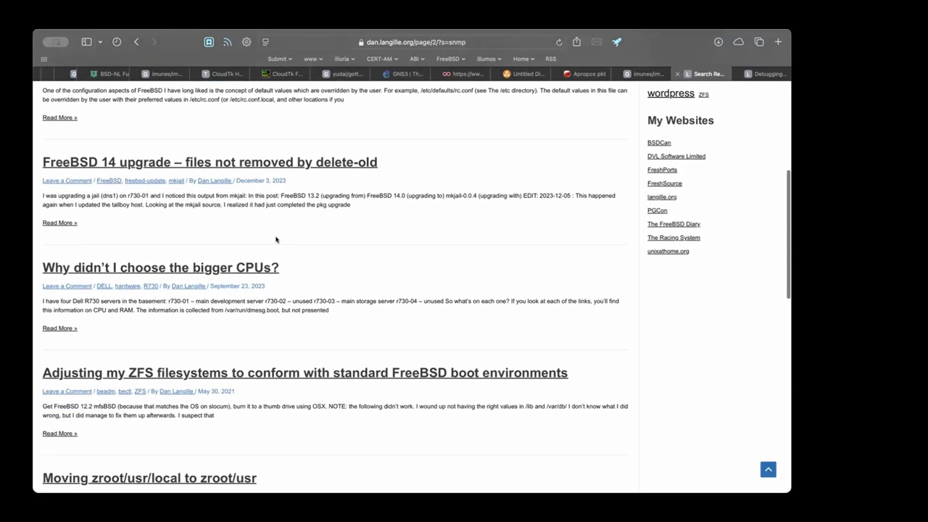
scroll(276, 239, down, 4)
scroll(275, 240, down, 5)
scroll(275, 237, down, 2)
scroll(275, 239, up, 15)
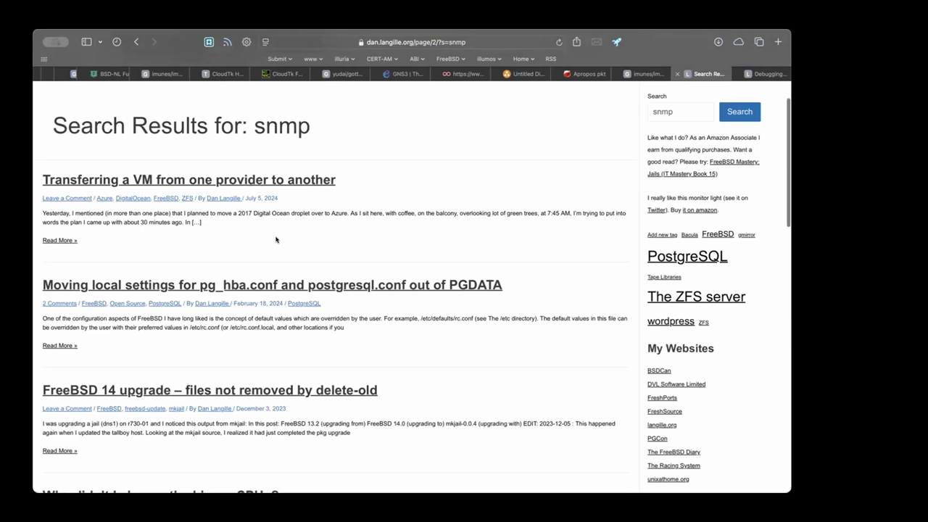
scroll(275, 239, down, 13)
scroll(275, 239, down, 10)
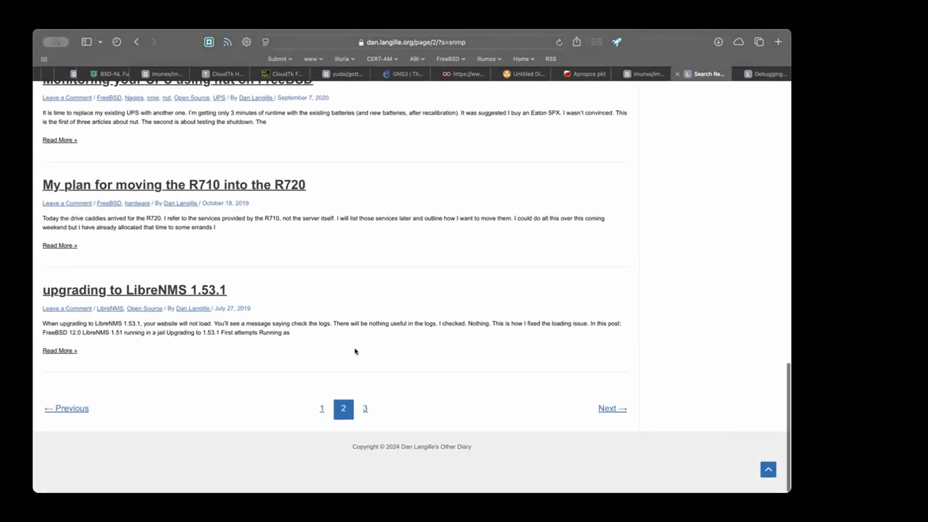
click(364, 409)
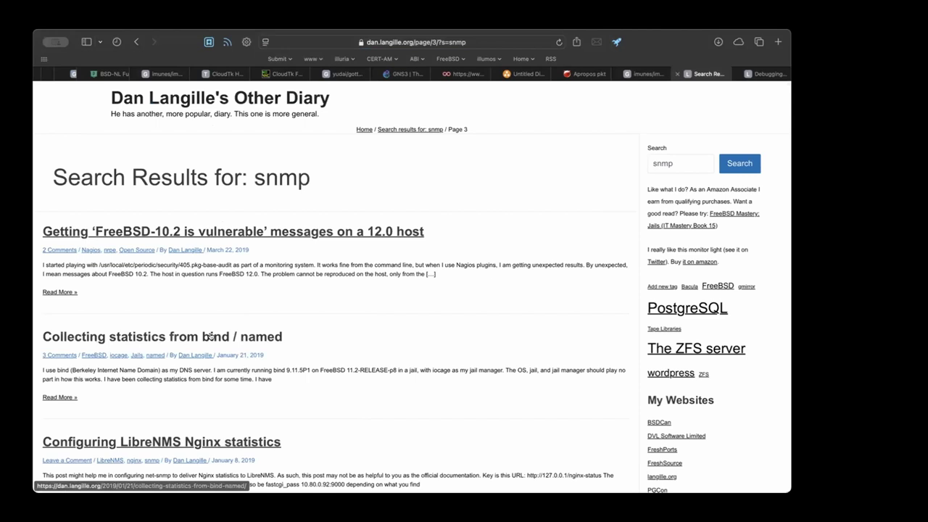
Open the bind / named statistics and LibreNMS Nginx statistics posts in separate tabs and review the rest of page 3
scroll(297, 274, down, 5)
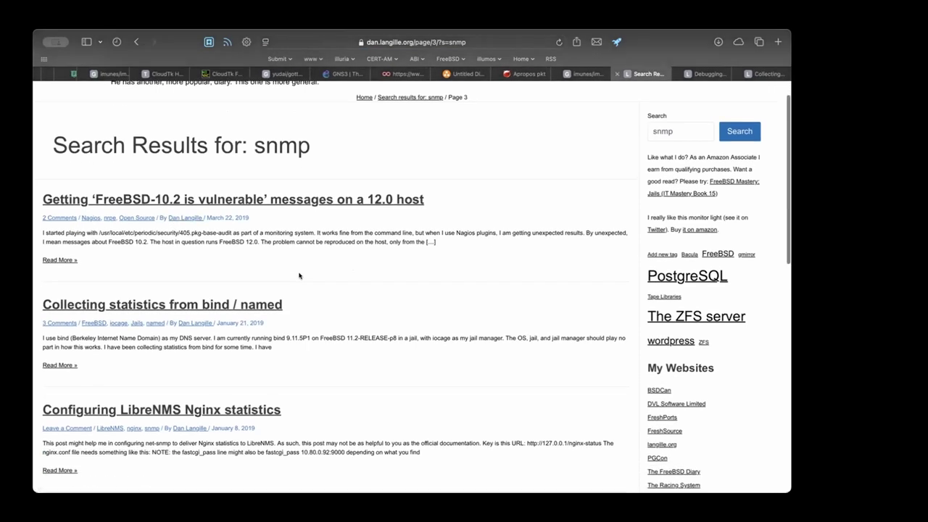
scroll(346, 284, down, 8)
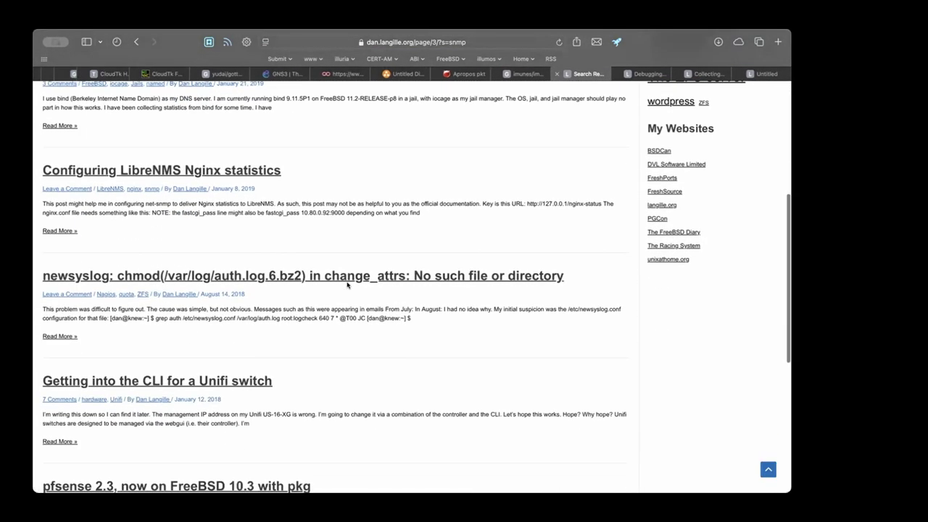
scroll(347, 285, down, 3)
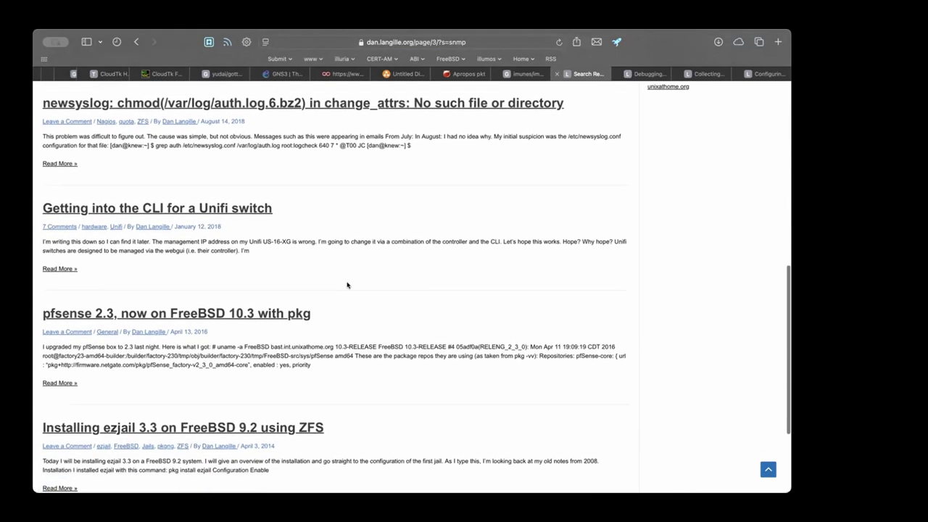
scroll(348, 284, down, 4)
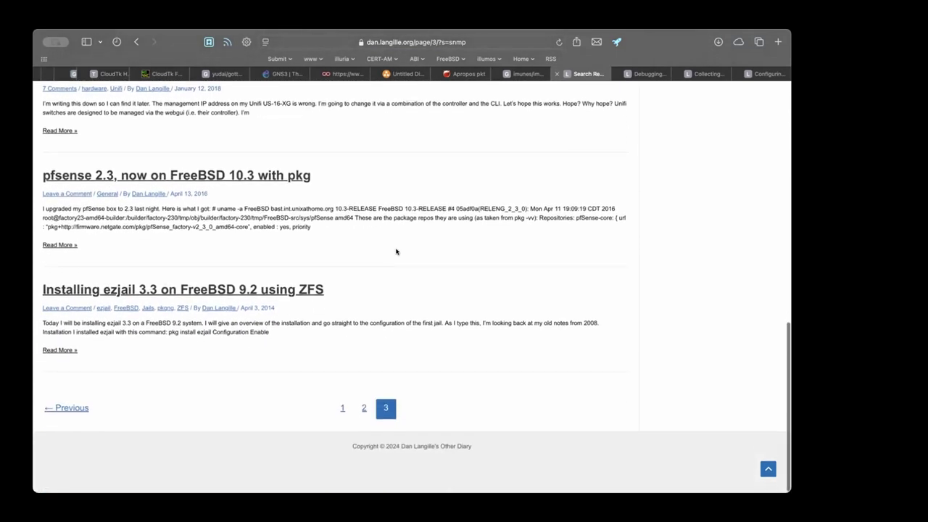
Switch to the post "Debugging snmp output when using LibreNMS" and examine its introduction and first ZFS graphs screenshot
key(ctrl+Tab)
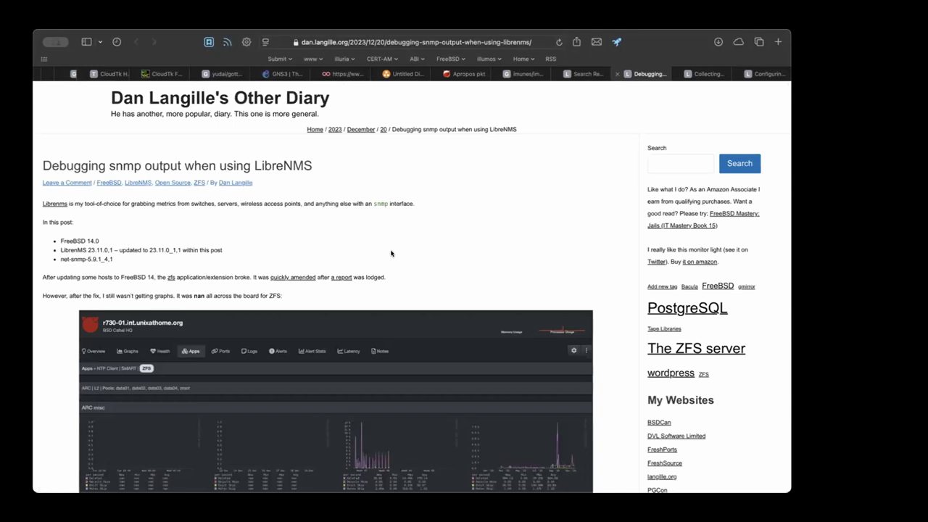
scroll(316, 243, down, 5)
scroll(316, 244, down, 2)
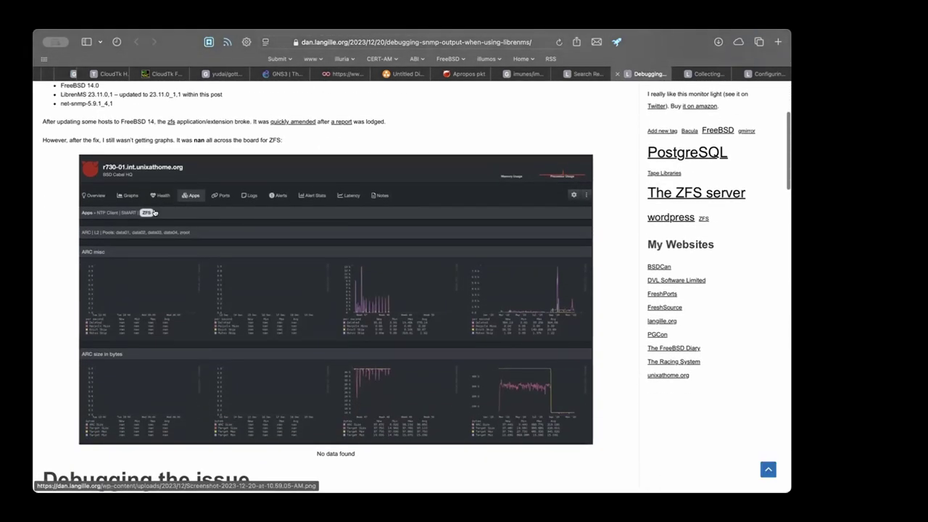
scroll(334, 294, down, 10)
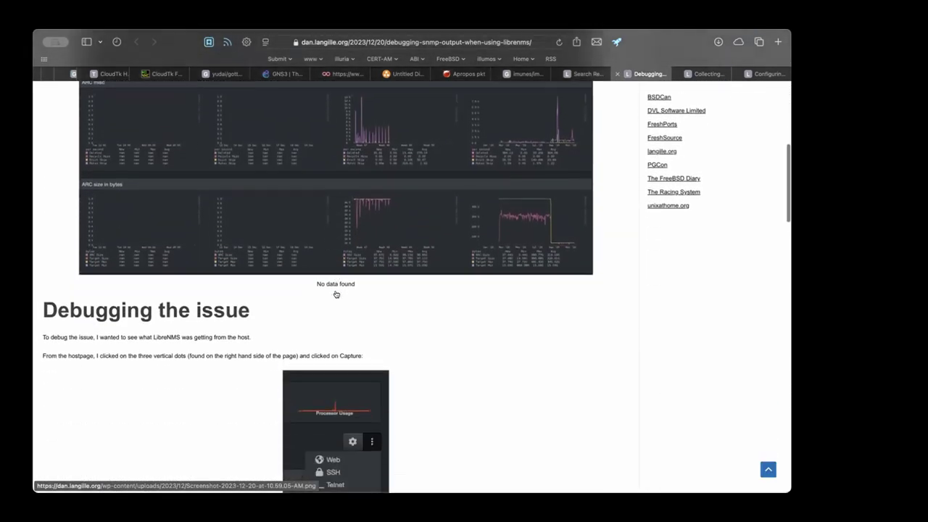
scroll(394, 294, up, 8)
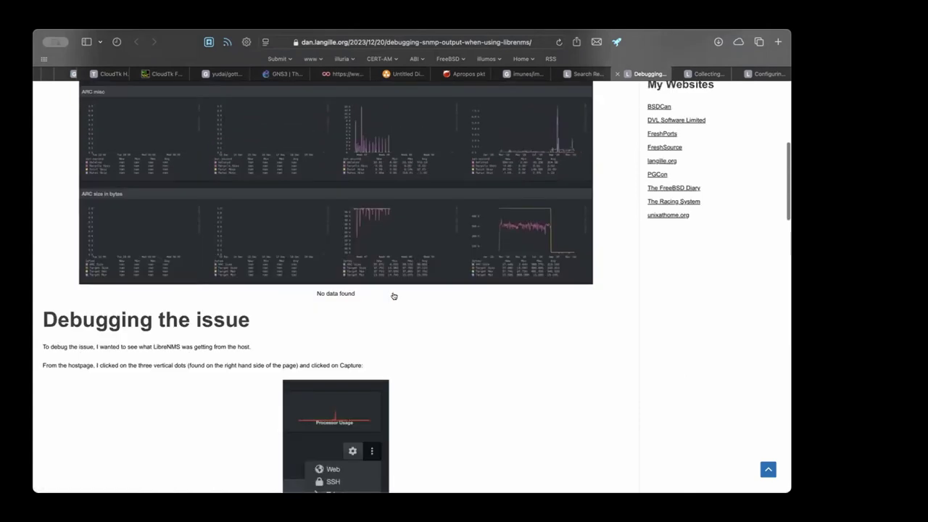
scroll(234, 253, up, 2)
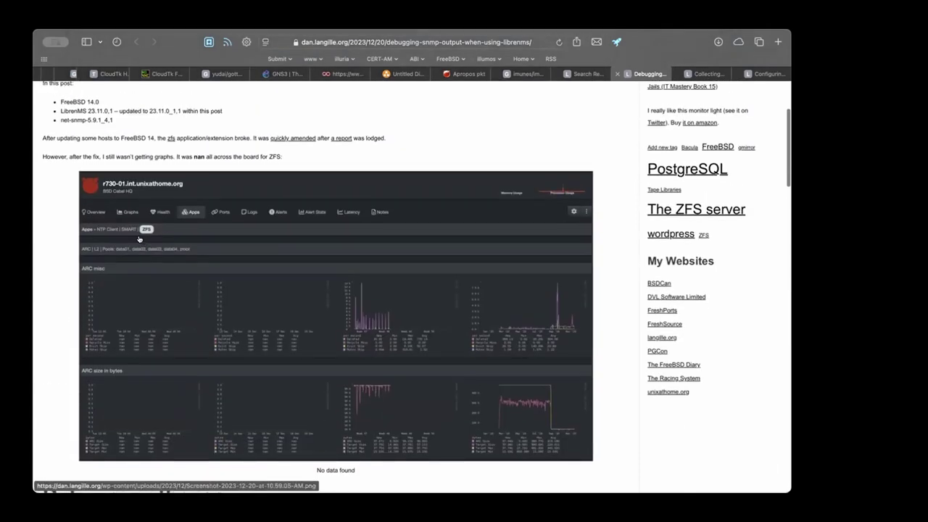
scroll(267, 228, up, 4)
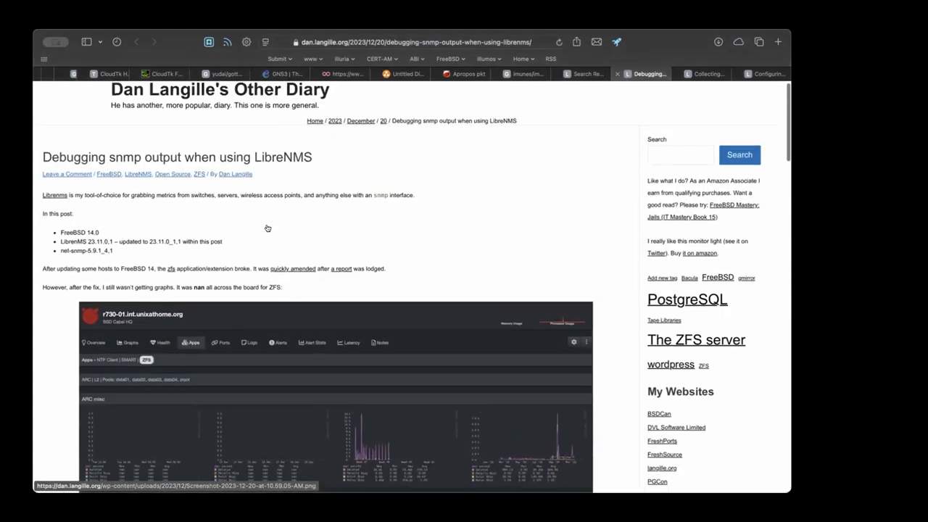
Read the post's "Debugging the issue" section through the capture output to the final ZFS graphs
scroll(349, 236, down, 20)
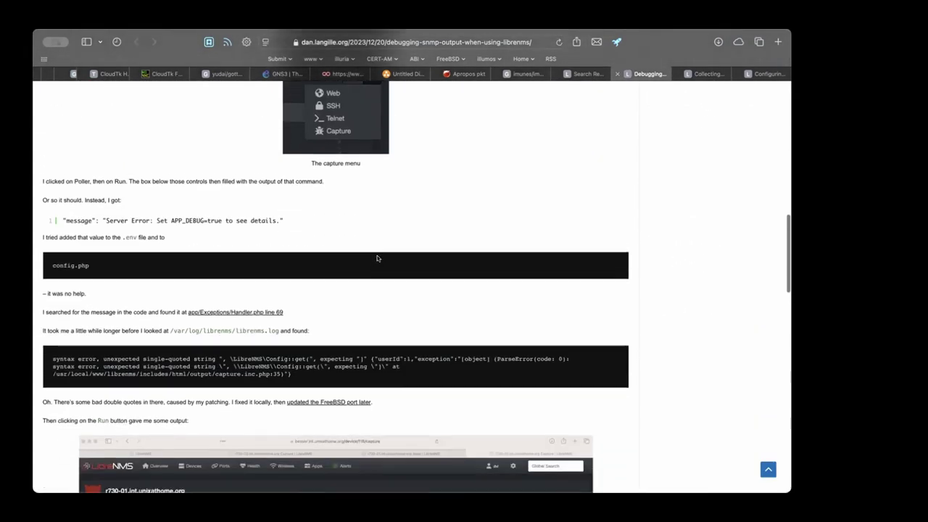
scroll(376, 258, down, 7)
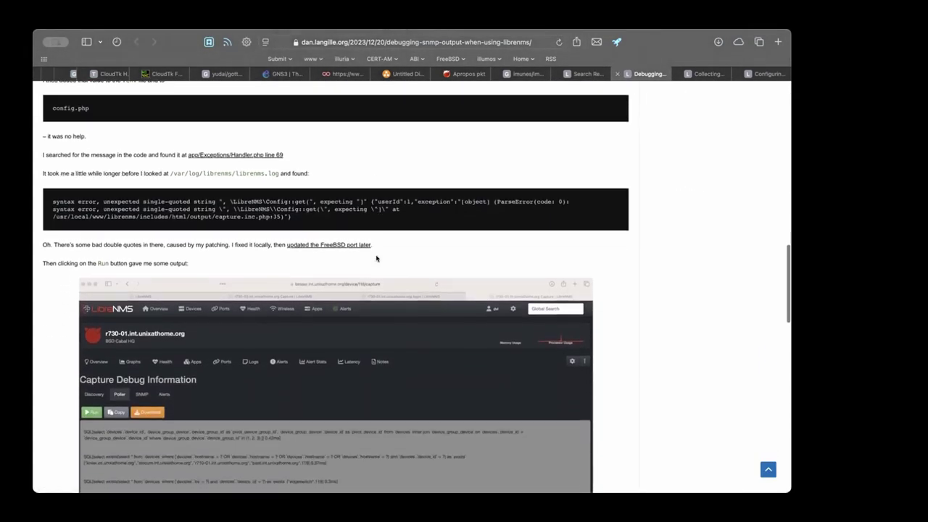
scroll(376, 258, down, 9)
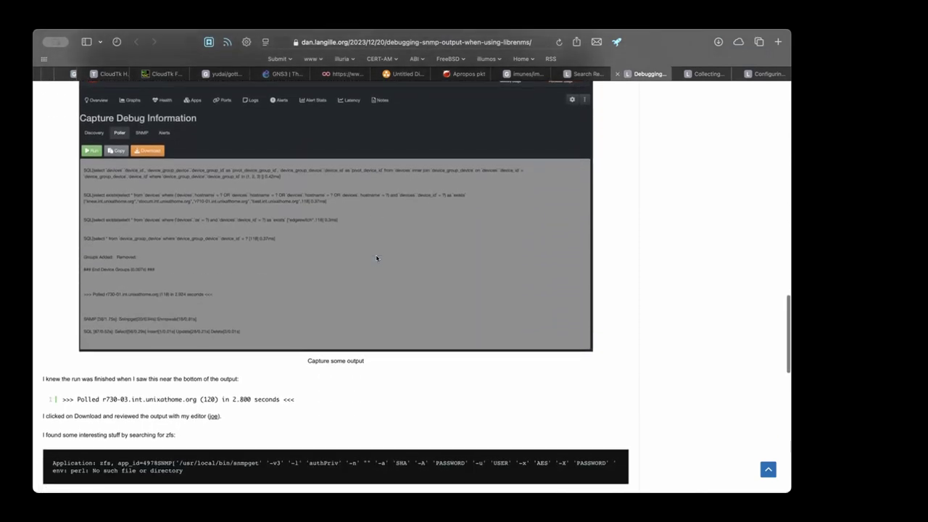
scroll(376, 258, down, 10)
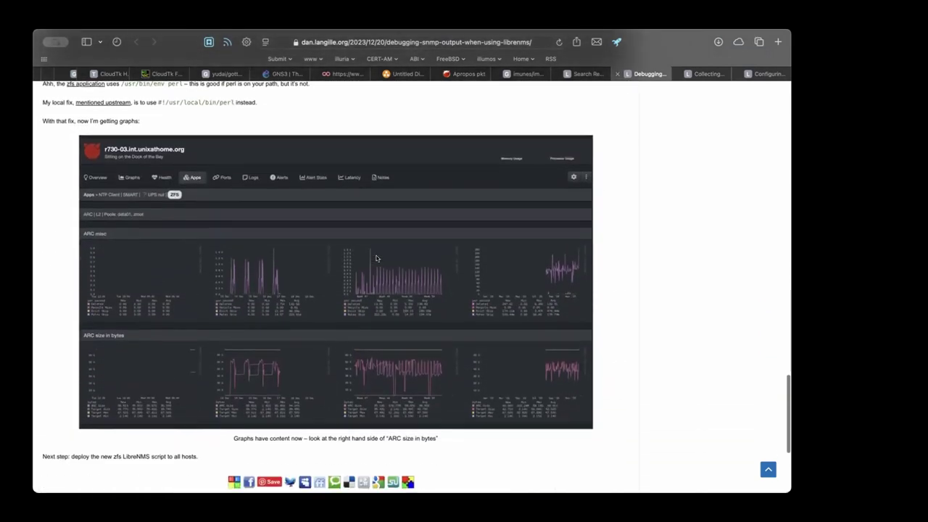
scroll(376, 258, down, 2)
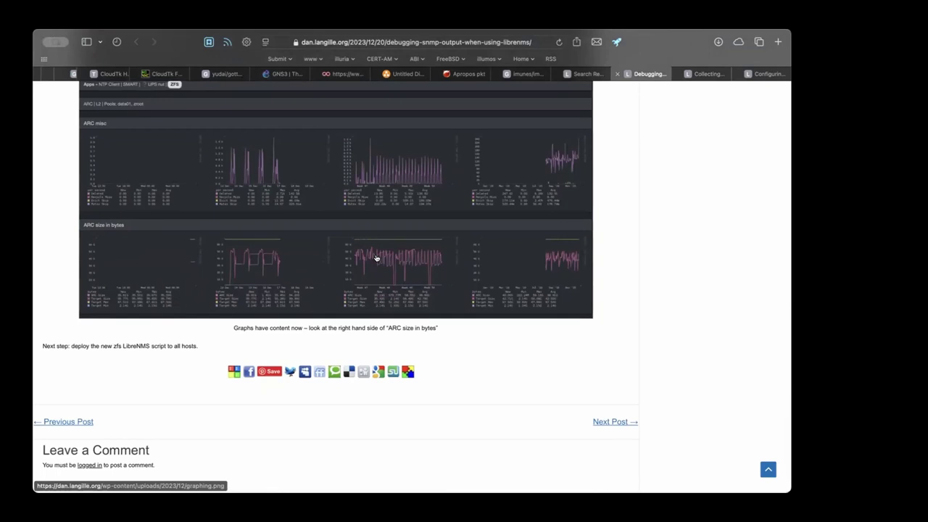
Switch to the post "Collecting statistics from bind / named" and examine its BIND query graph and legend
key(ctrl+Tab)
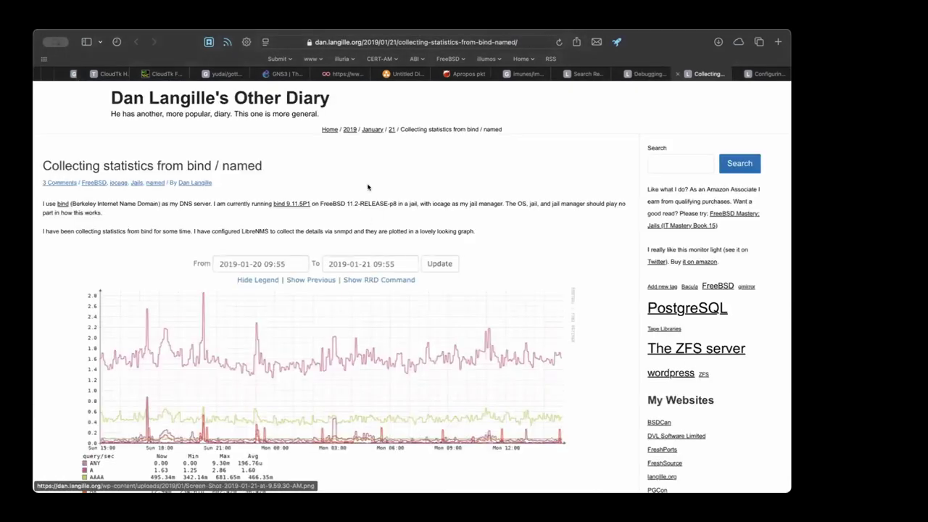
scroll(376, 258, down, 3)
scroll(367, 187, down, 4)
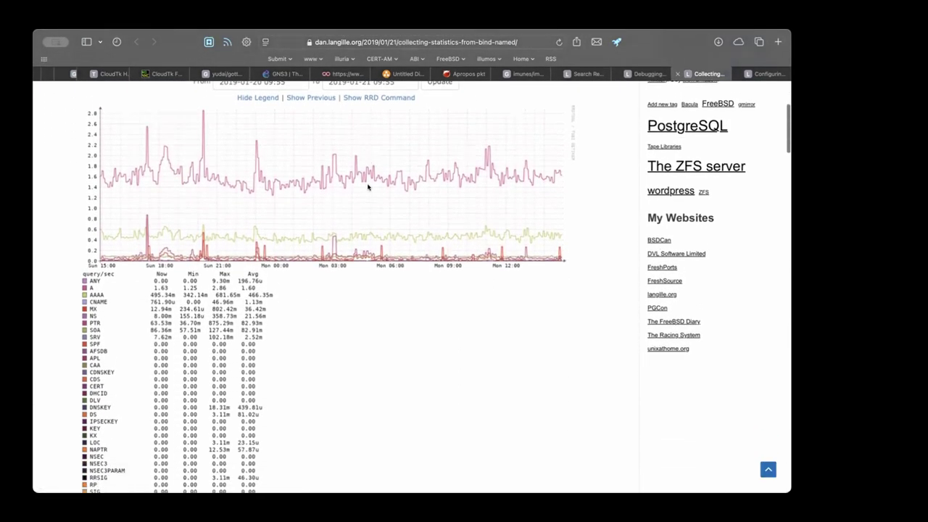
scroll(368, 188, down, 2)
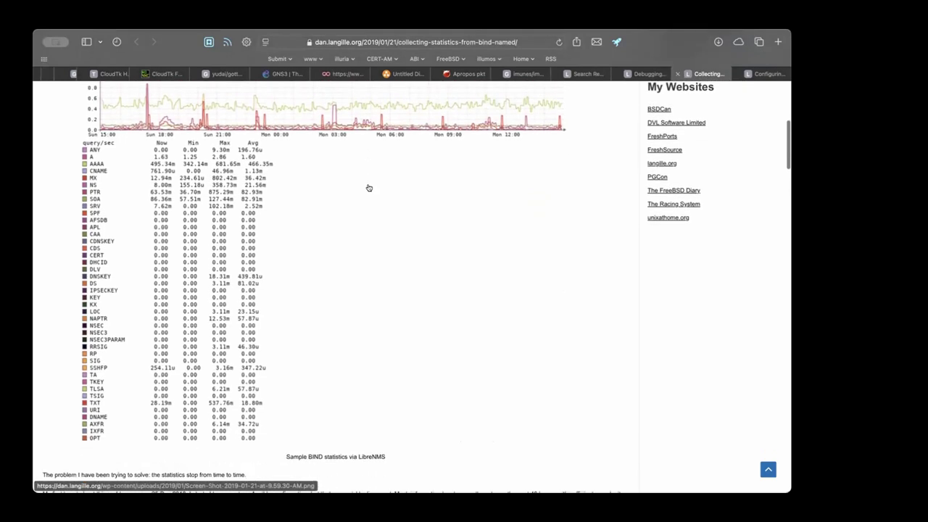
scroll(368, 188, up, 1)
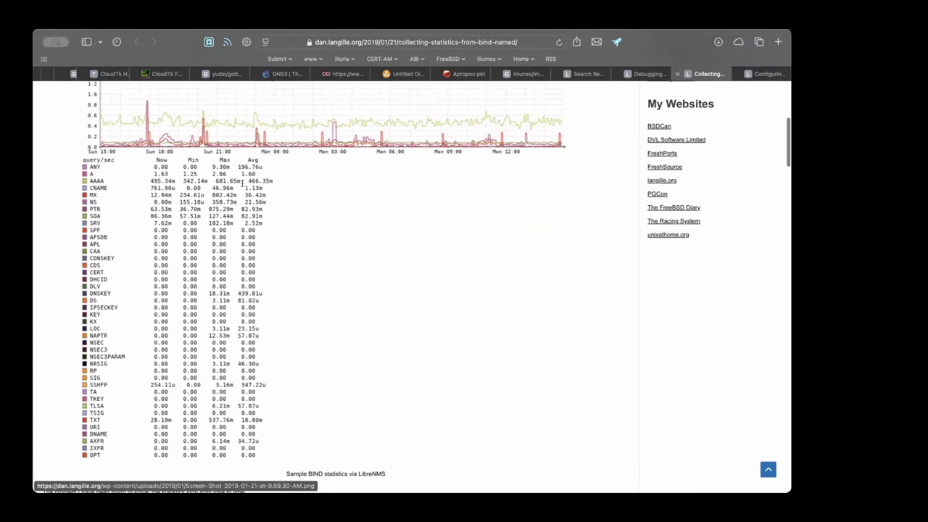
scroll(304, 218, up, 10)
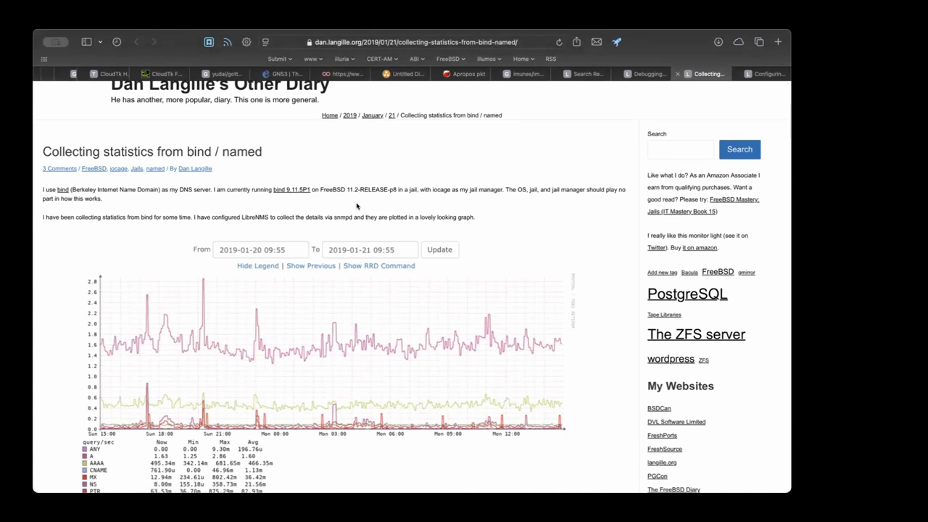
scroll(357, 207, down, 10)
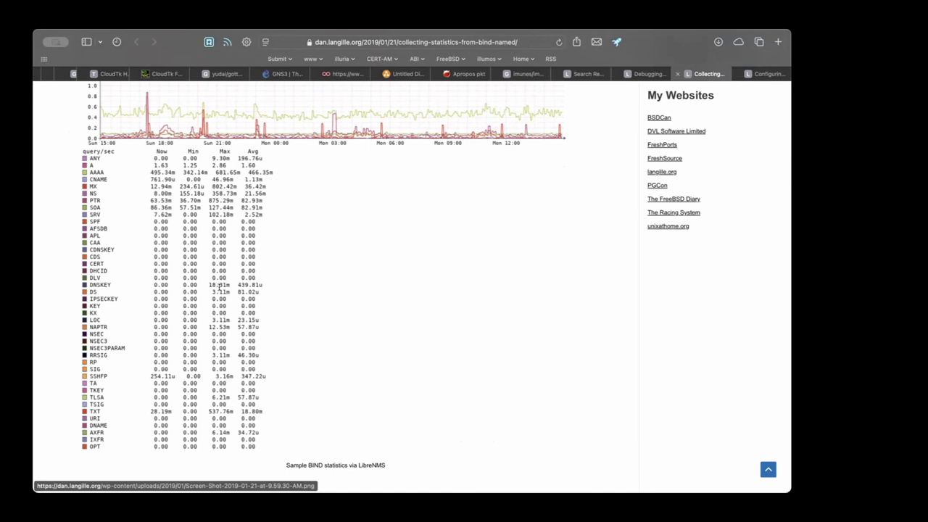
scroll(219, 288, up, 10)
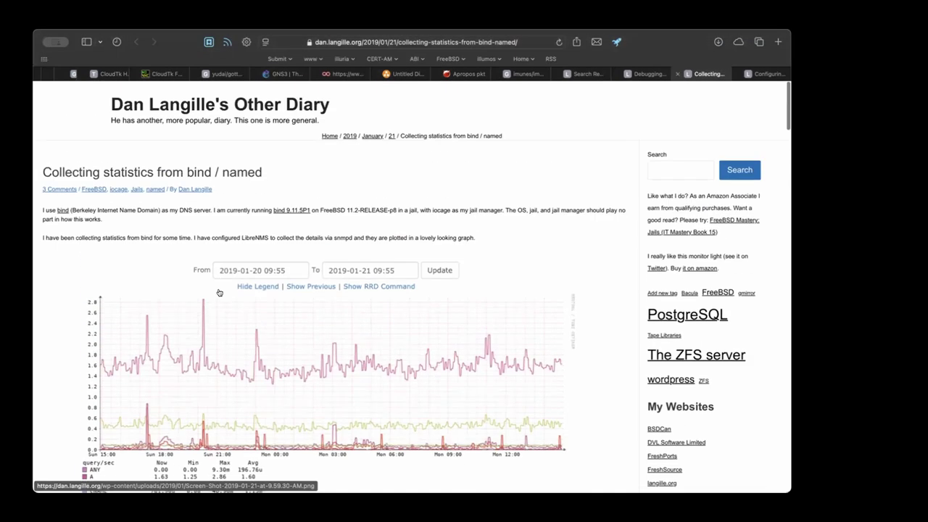
Revisit the snmp debugging post and move on to the post "Configuring LibreNMS Nginx statistics"
click(585, 74)
click(637, 74)
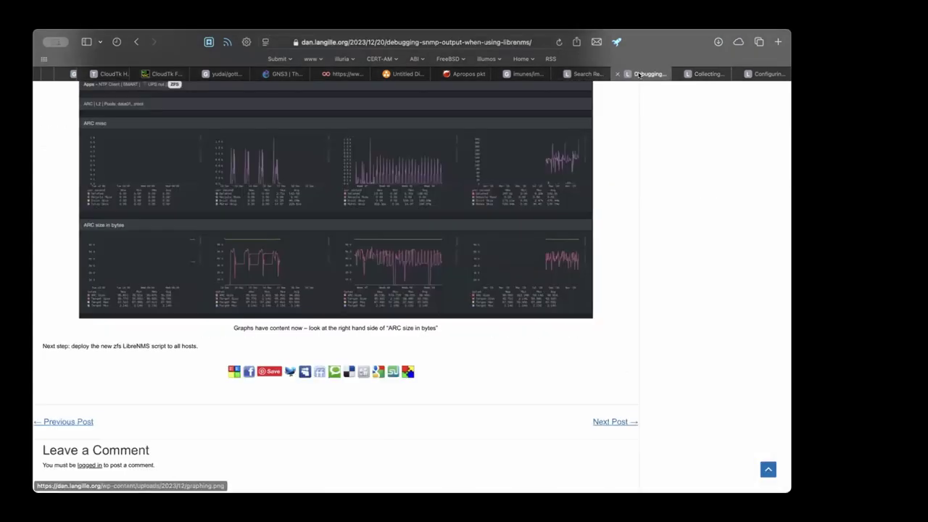
key(ctrl+Tab)
key(ctrl+Tab)
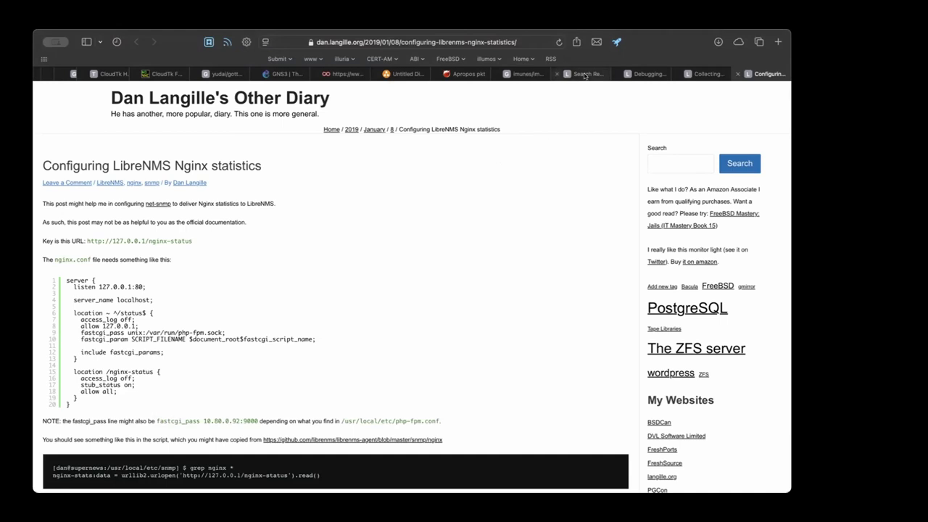
Open git.langille.org in a new tab
key(super+t)
text(go)
key(BackSpace)
key(BackSpace)
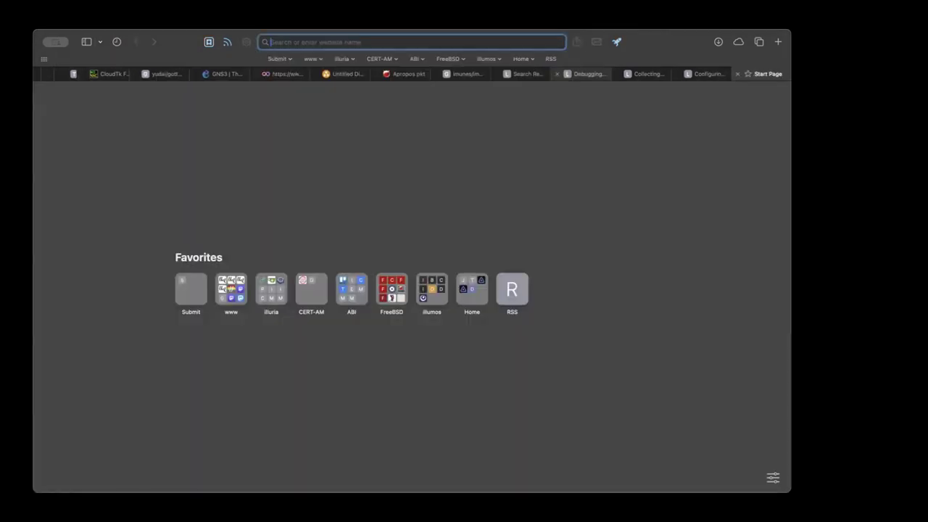
text(git.lang)
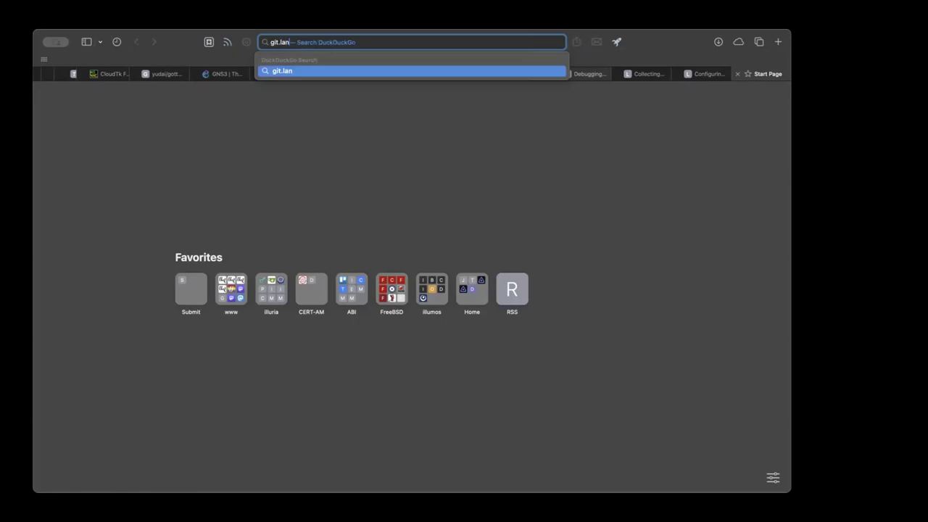
text(i)
text(lle.org)
key(Return)
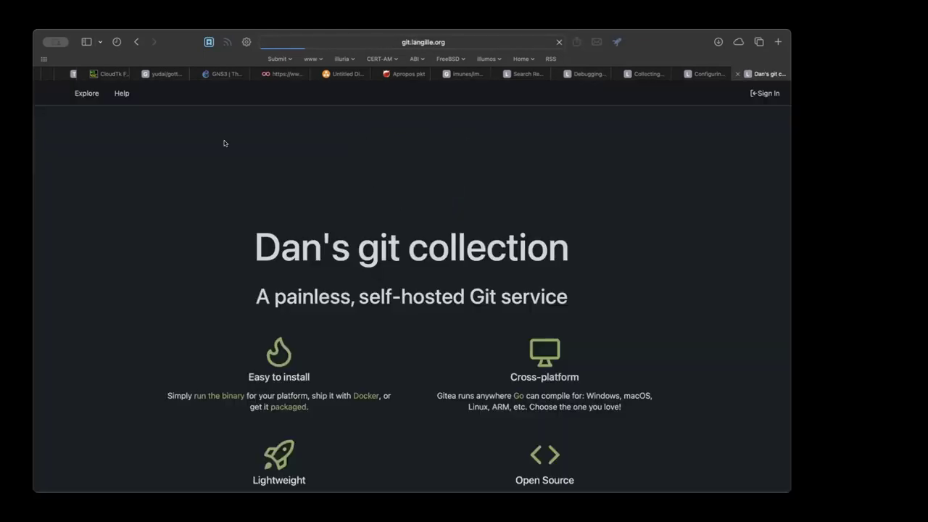
Search the site's public repositories for librenms and open dvl/librenms_extends_freebsd
click(85, 94)
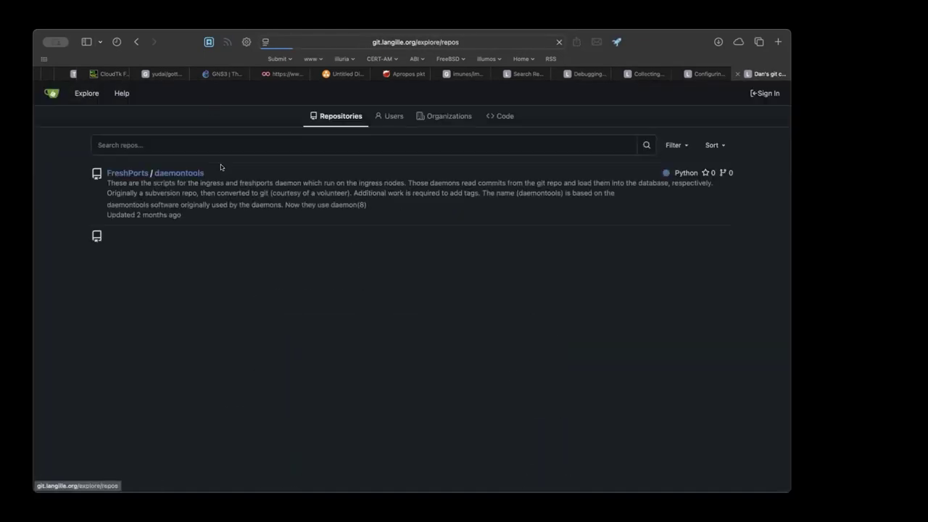
click(155, 145)
text(l)
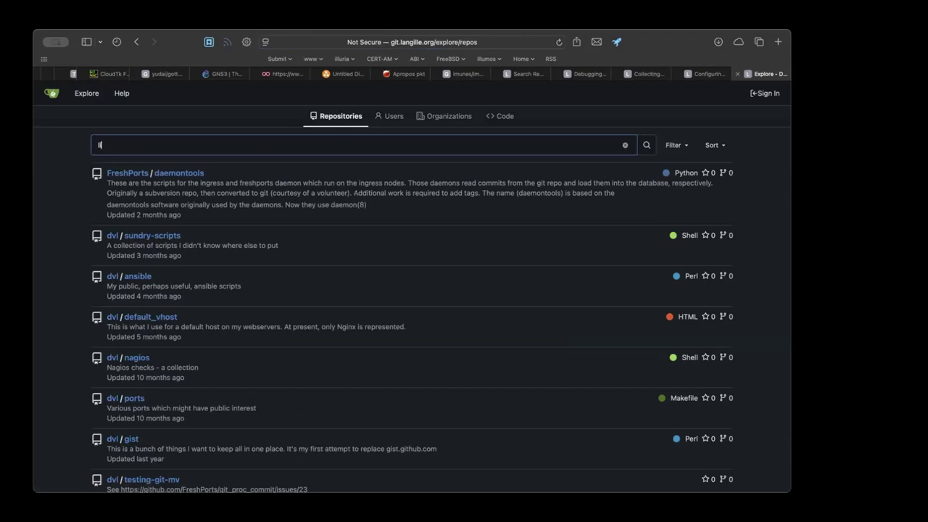
text(ibrenms)
key(Return)
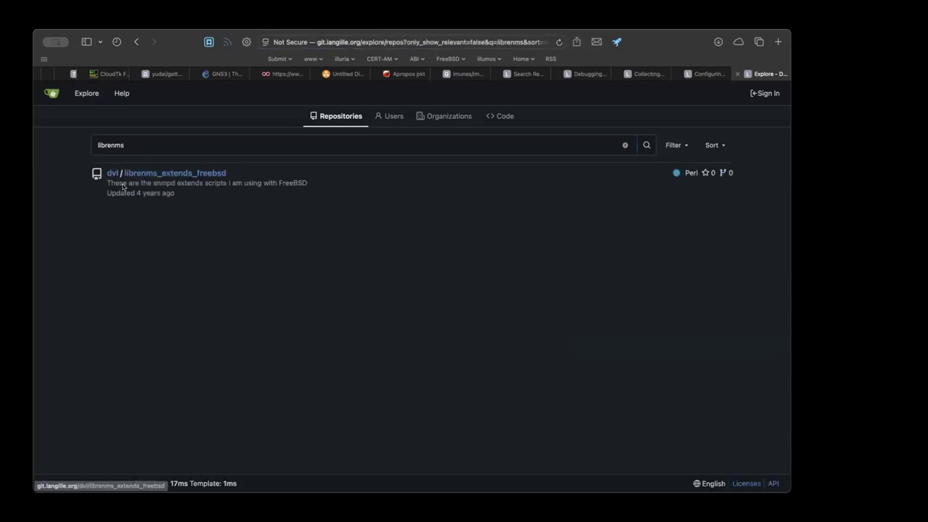
click(150, 173)
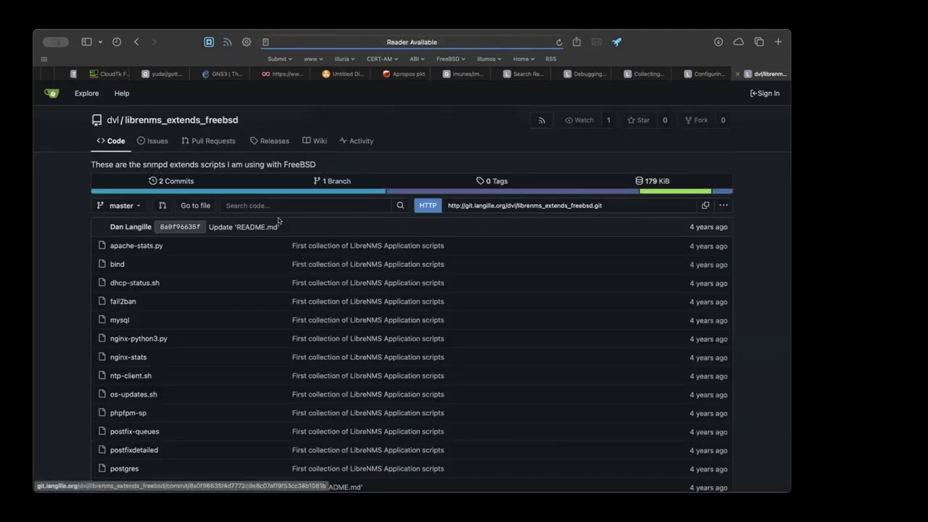
Open dhcp-status.sh from the repository, examine the script, and return to the file list
scroll(200, 298, down, 5)
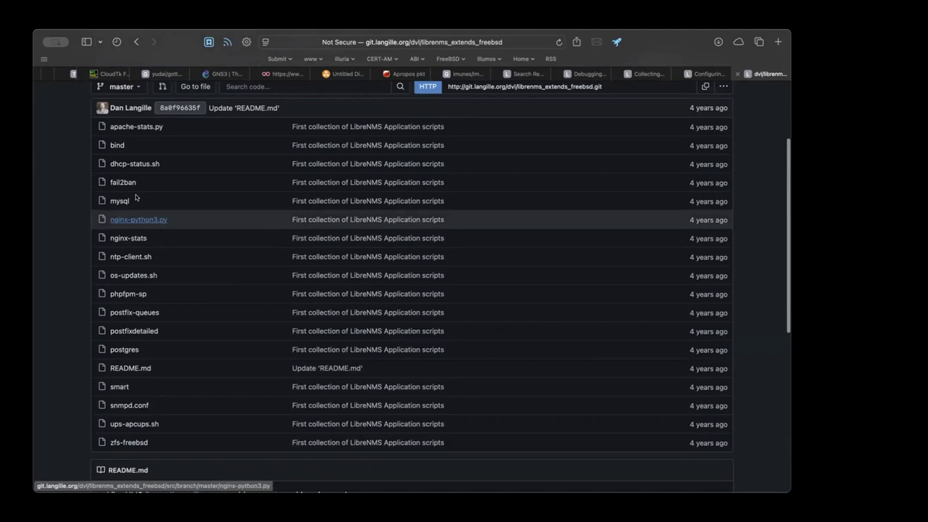
click(134, 164)
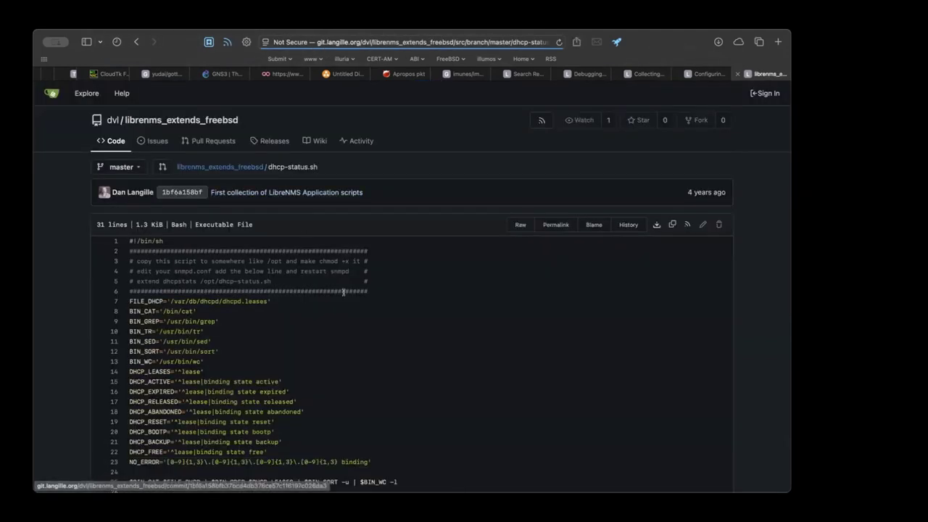
scroll(343, 291, down, 3)
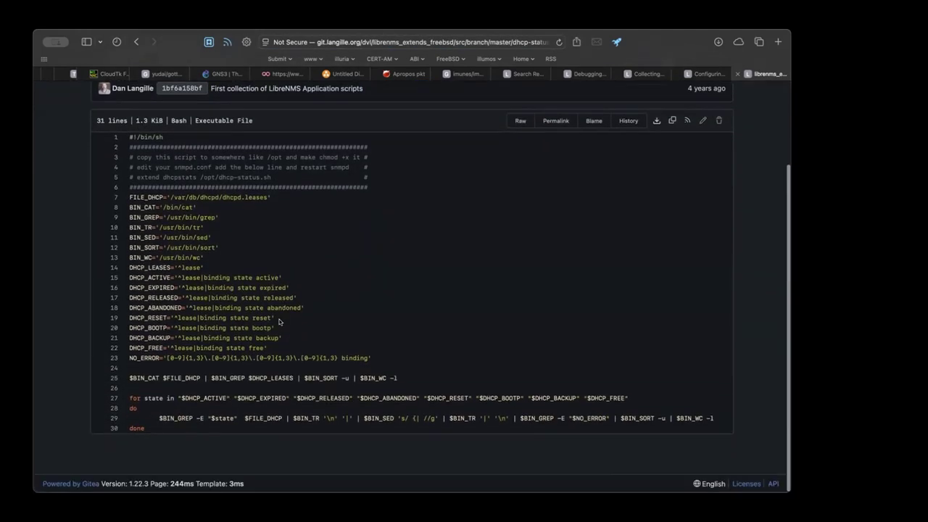
mouse_move(118, 69)
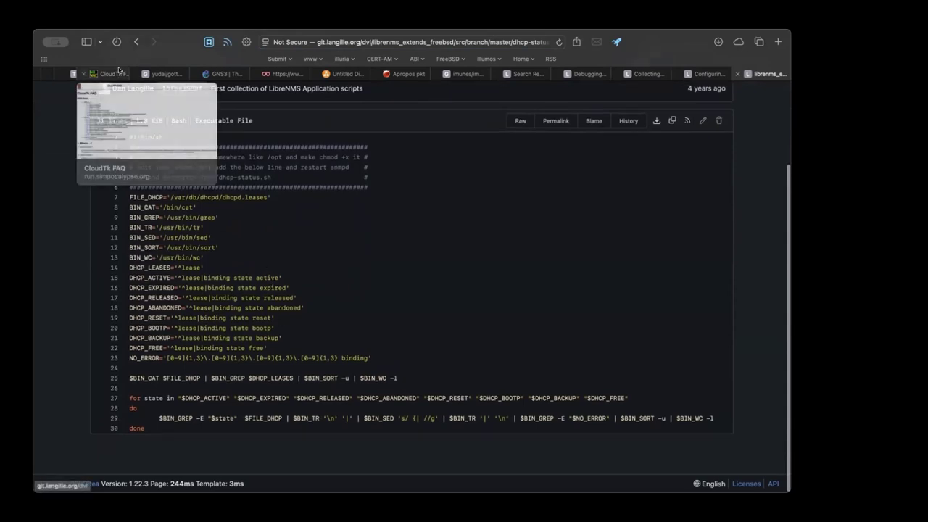
click(135, 42)
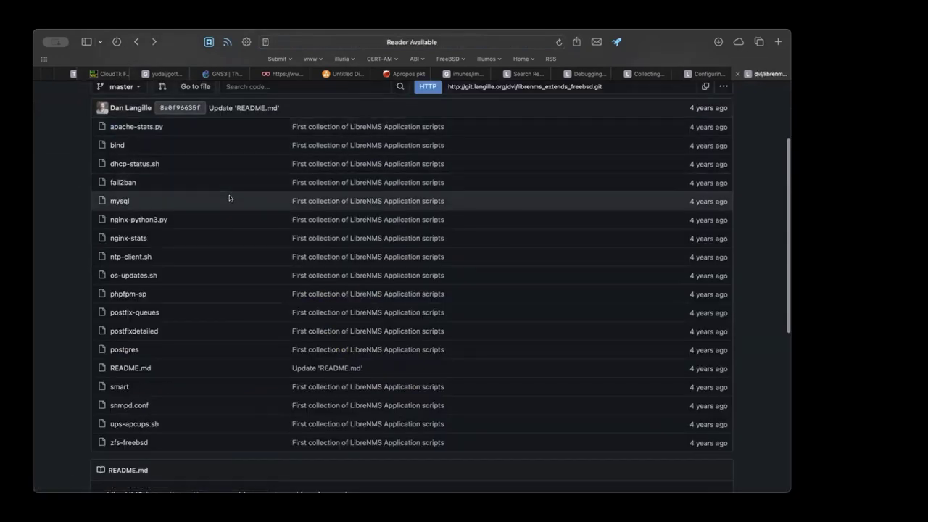
Open snmpd.conf from the repository and examine its exec entries, especially the bind script path
click(145, 400)
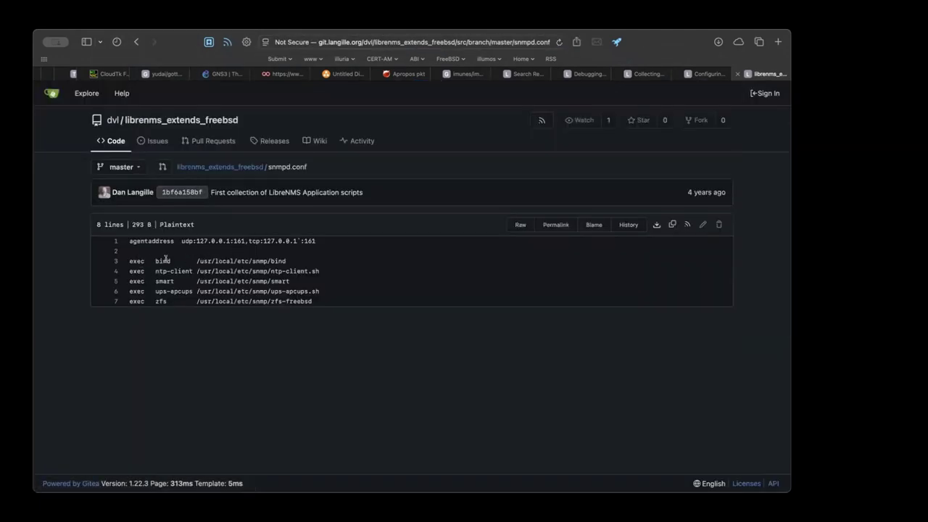
drag(290, 261, 181, 260)
click(188, 260)
Open the LibreNMS overview at 192.168.90.251 in a new tab
key(super+t)
text(192)
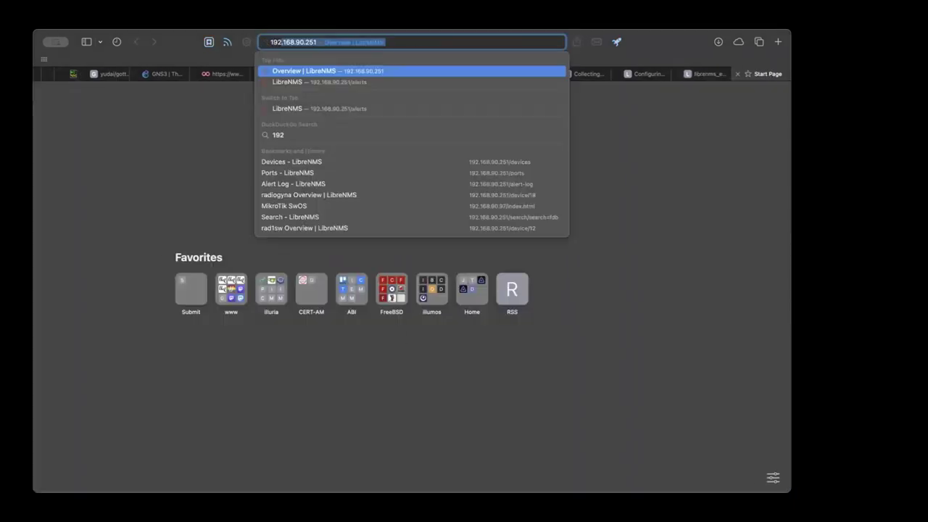
key(Return)
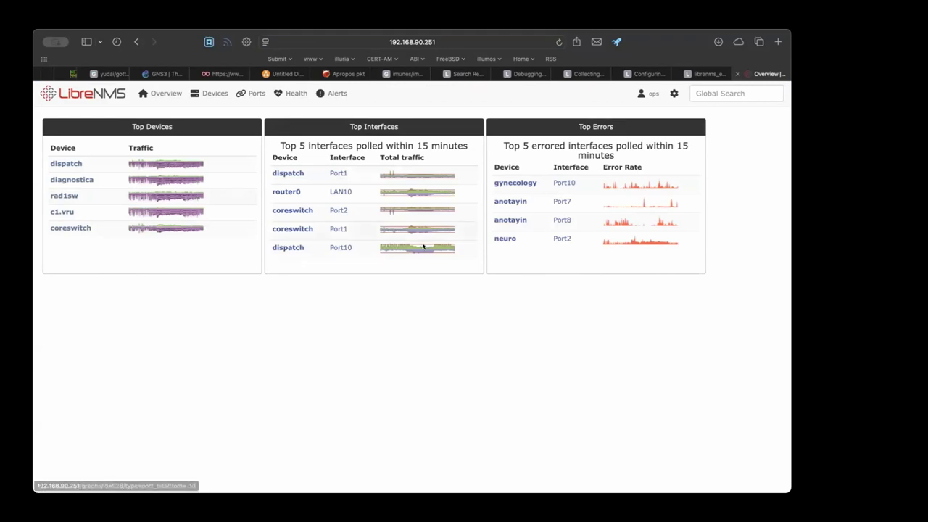
Open the external section of the global settings and expand the Unix-Agent Integration options
mouse_move(673, 93)
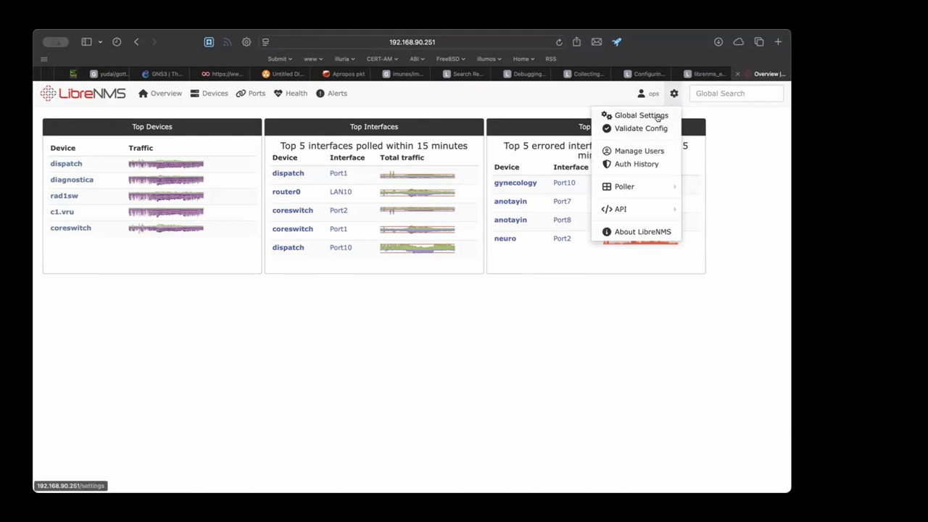
click(657, 116)
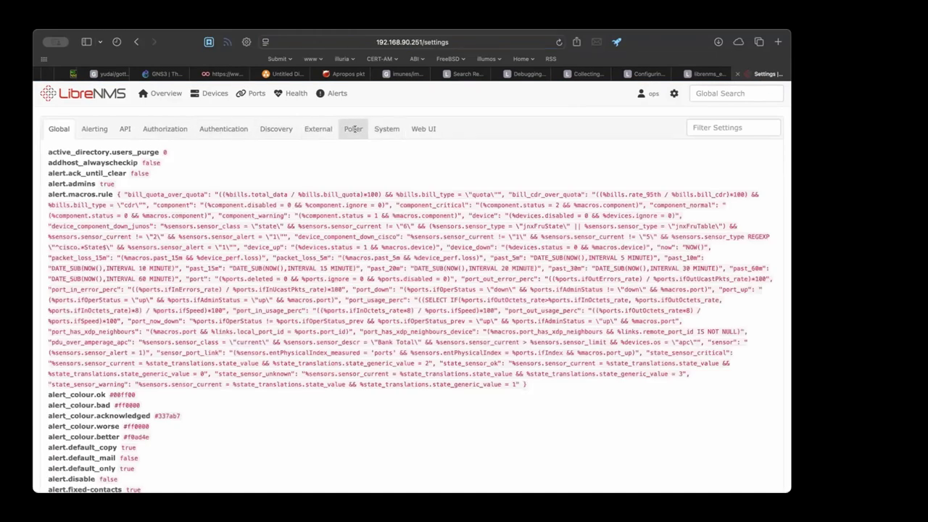
click(312, 129)
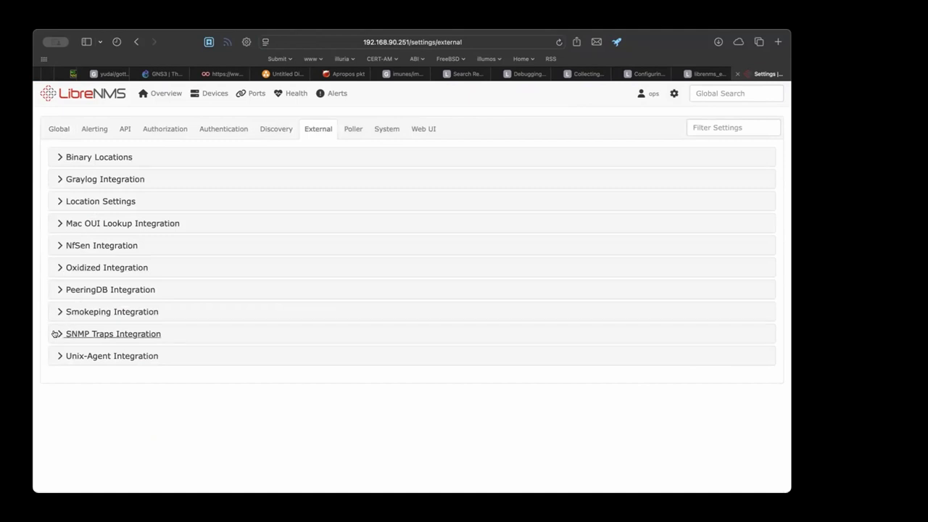
click(56, 356)
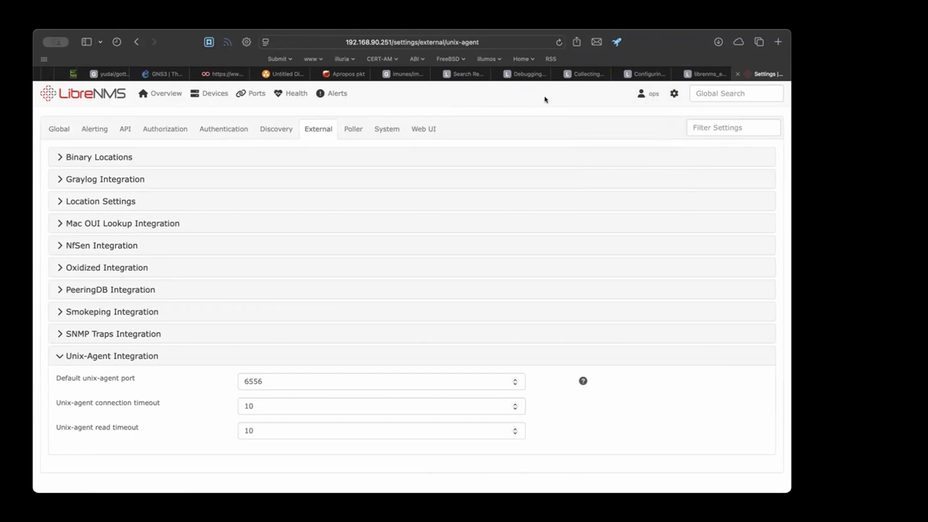
Search globally for coreswitch, open that device, and show the Applications section of its edit settings
click(725, 93)
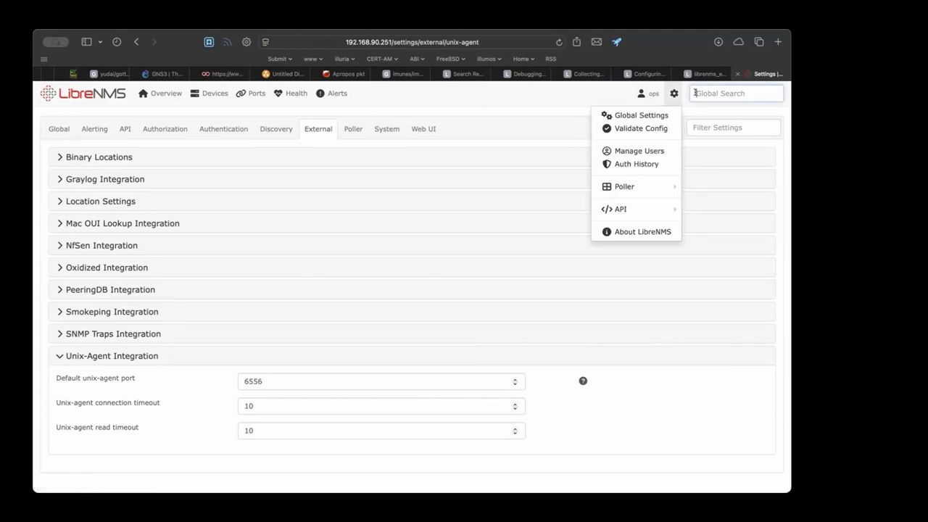
text(coreswitch)
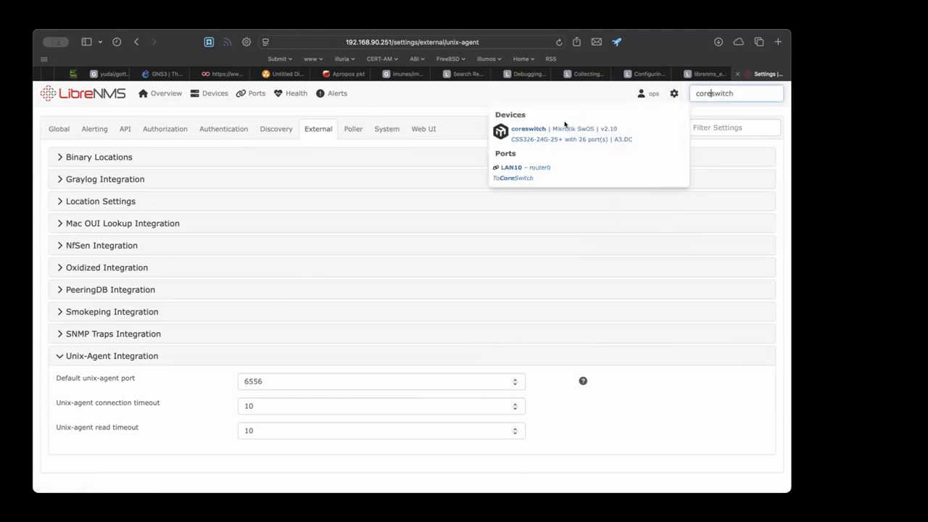
click(548, 126)
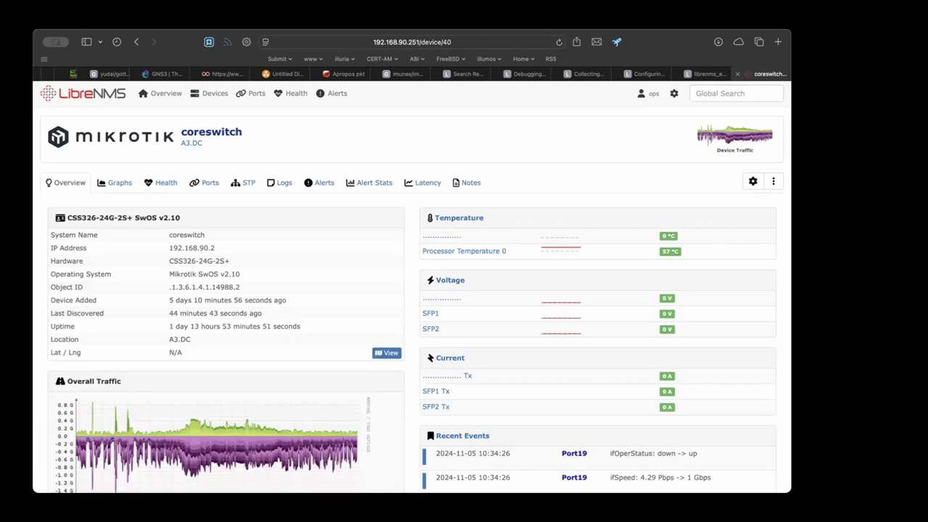
click(752, 181)
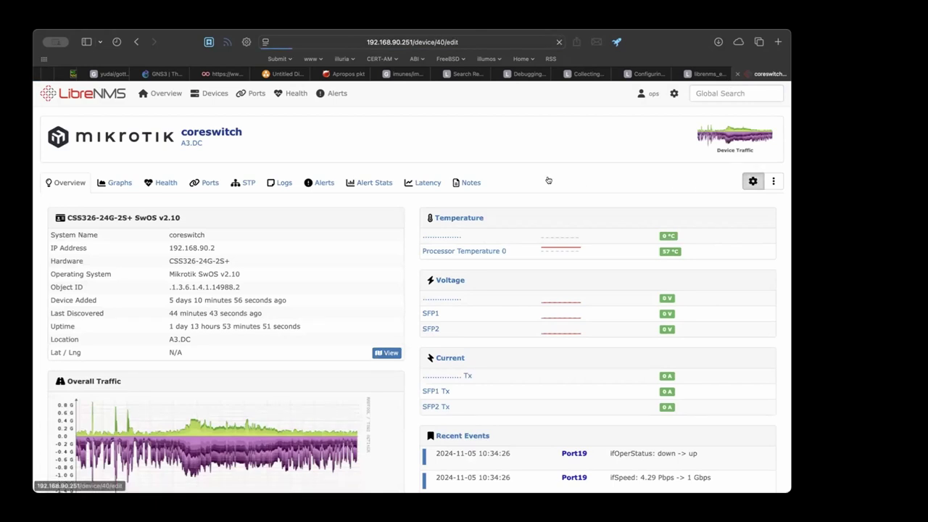
click(212, 208)
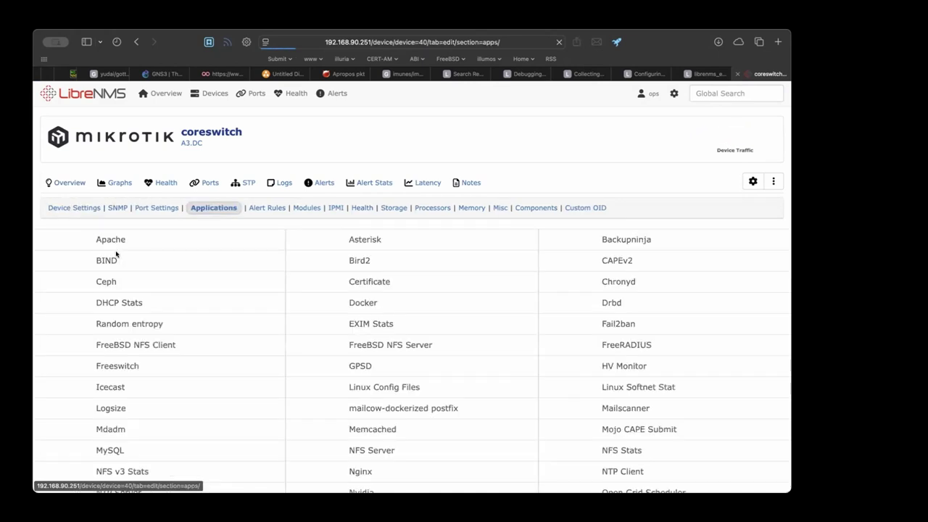
Examine the full list of application toggles for coreswitch, from Apache and BIND down to ZFS
scroll(138, 169, down, 3)
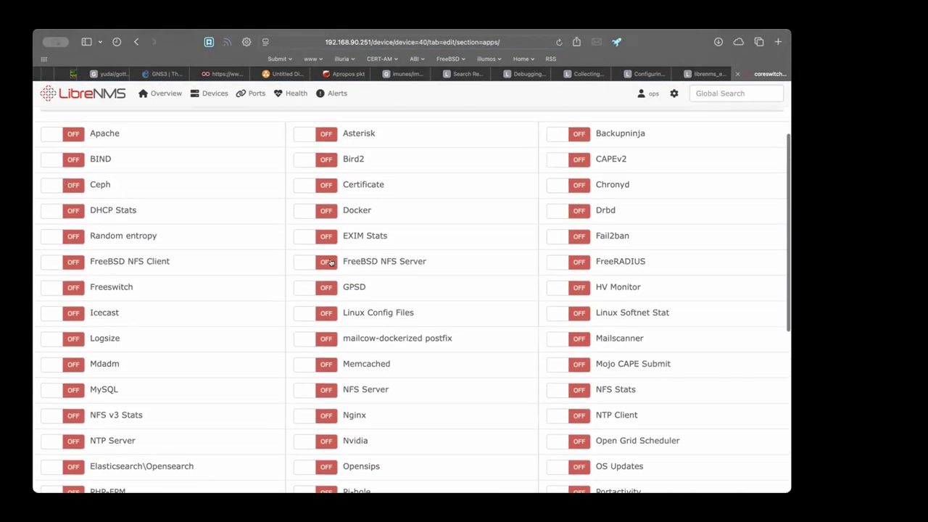
scroll(503, 234, down, 8)
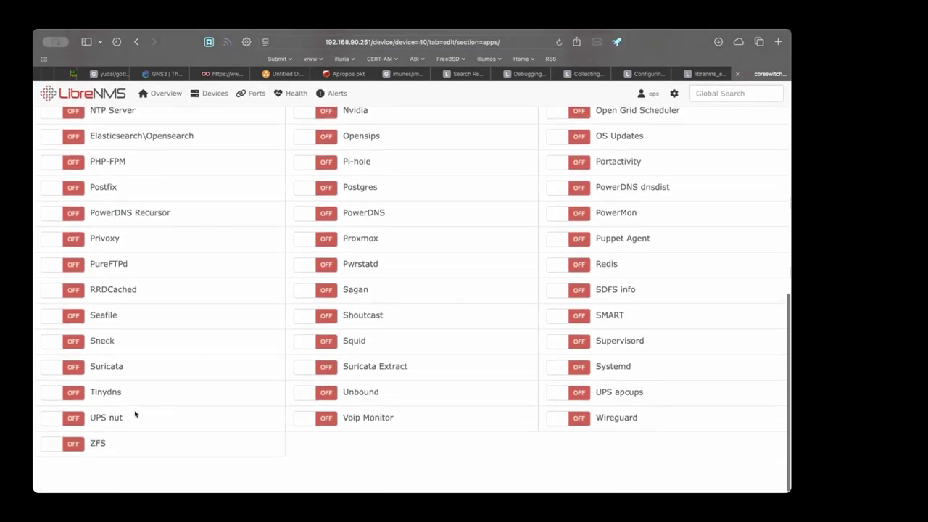
scroll(271, 244, up, 6)
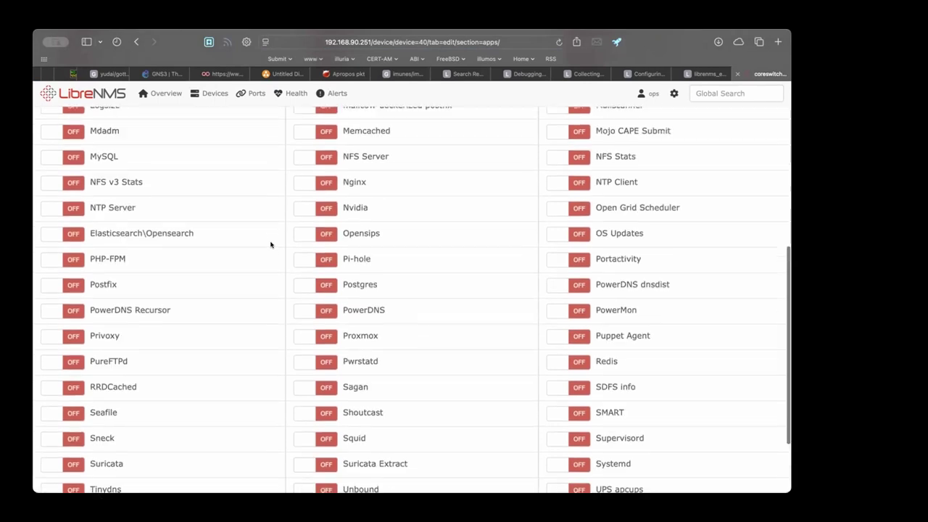
scroll(270, 244, up, 4)
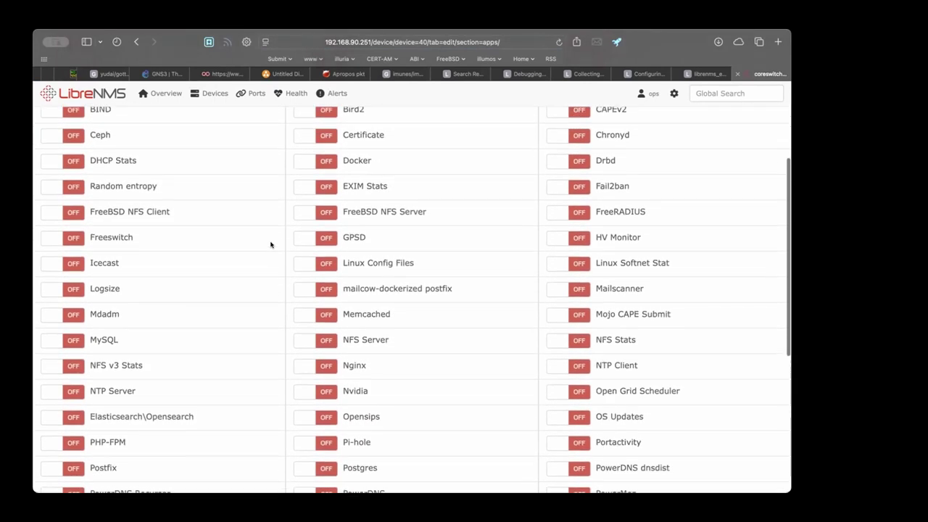
scroll(271, 240, up, 1)
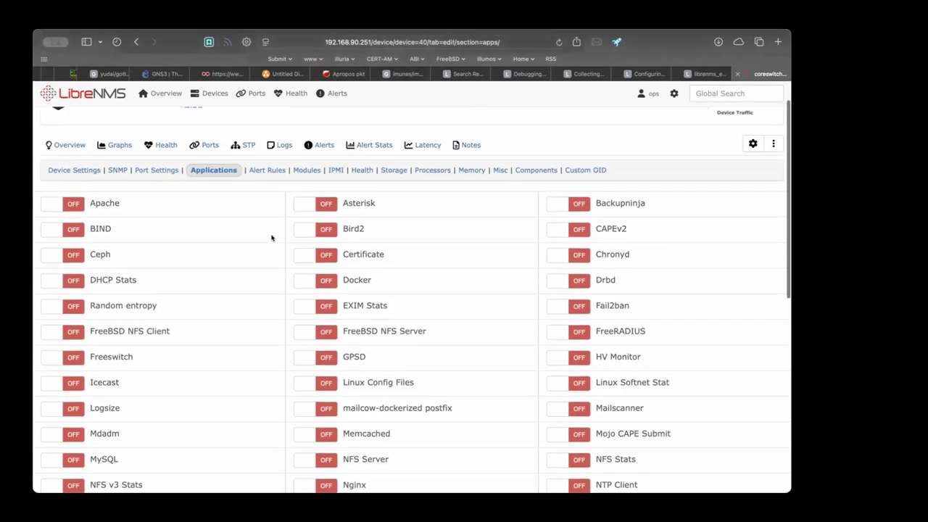
scroll(273, 238, up, 1)
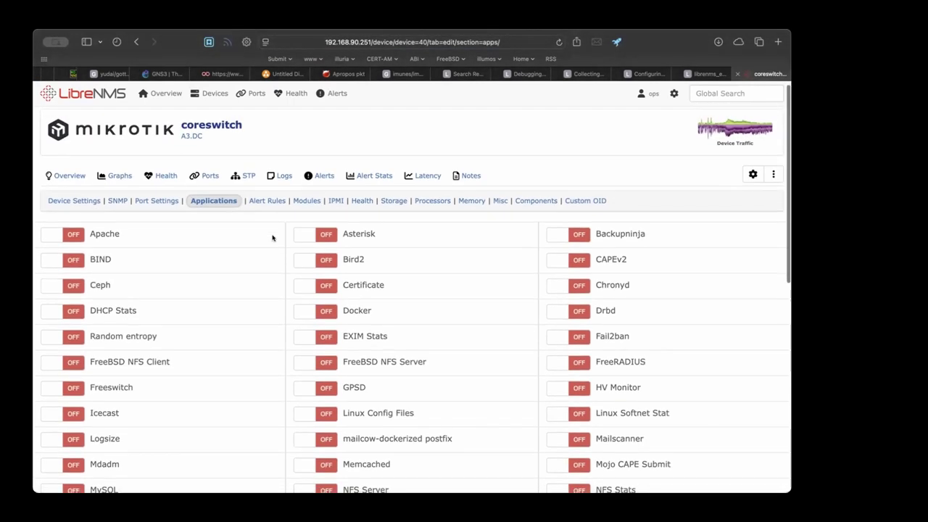
scroll(273, 238, down, 9)
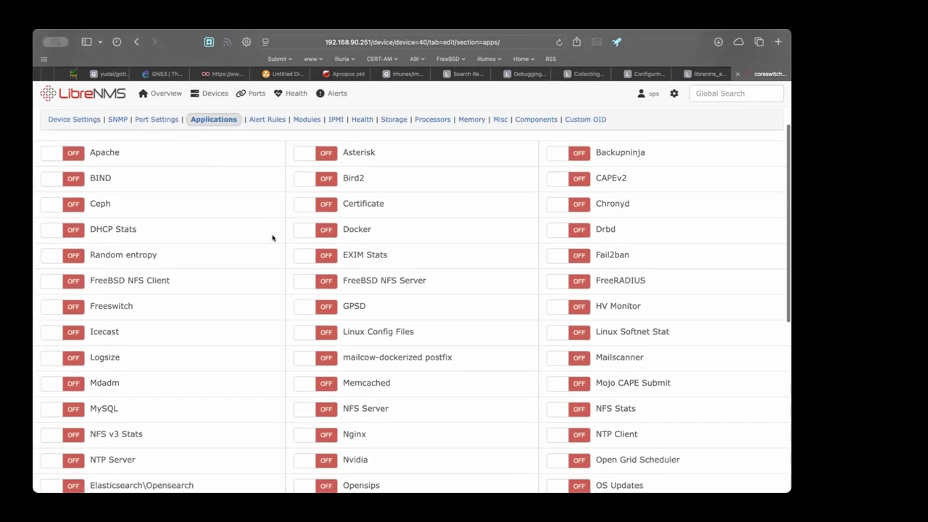
scroll(272, 238, down, 3)
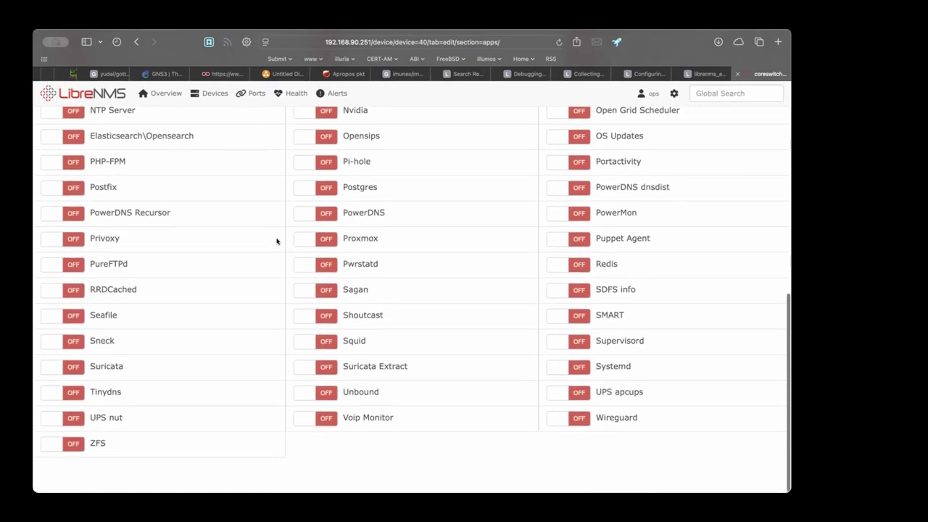
scroll(285, 258, up, 12)
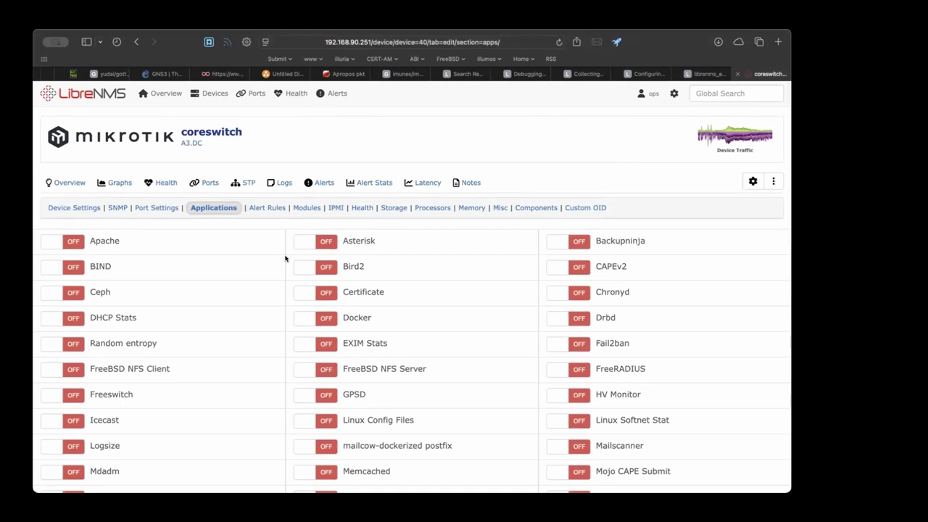
scroll(285, 258, down, 5)
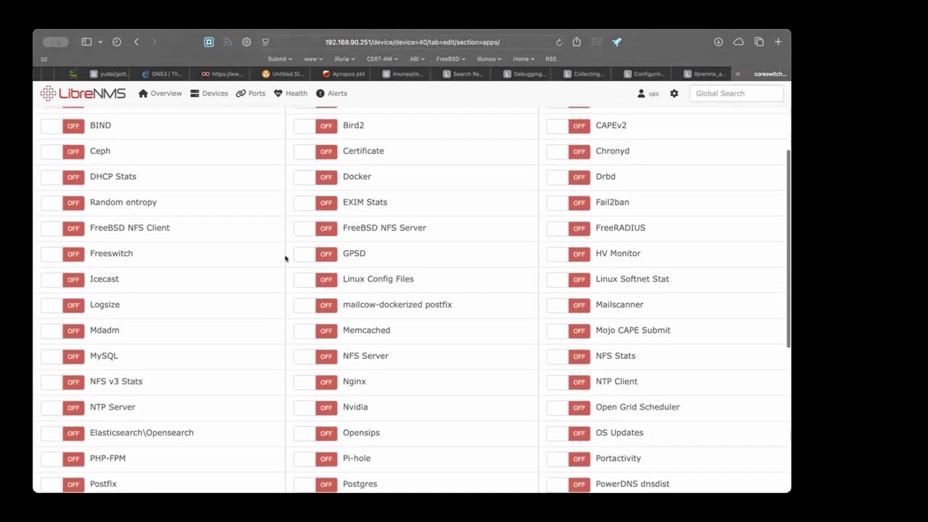
scroll(285, 258, up, 5)
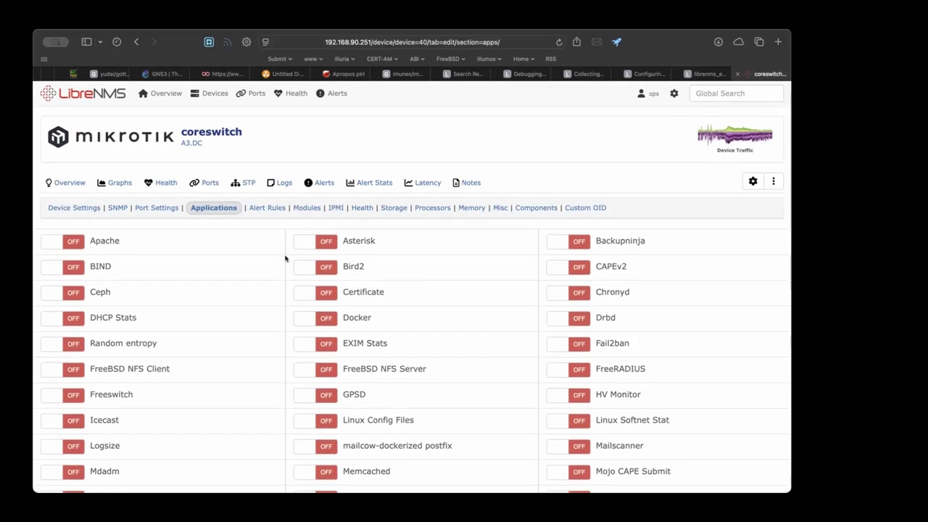
Show the list of errored ports and examine the affected devices and their inbound errors
mouse_move(247, 94)
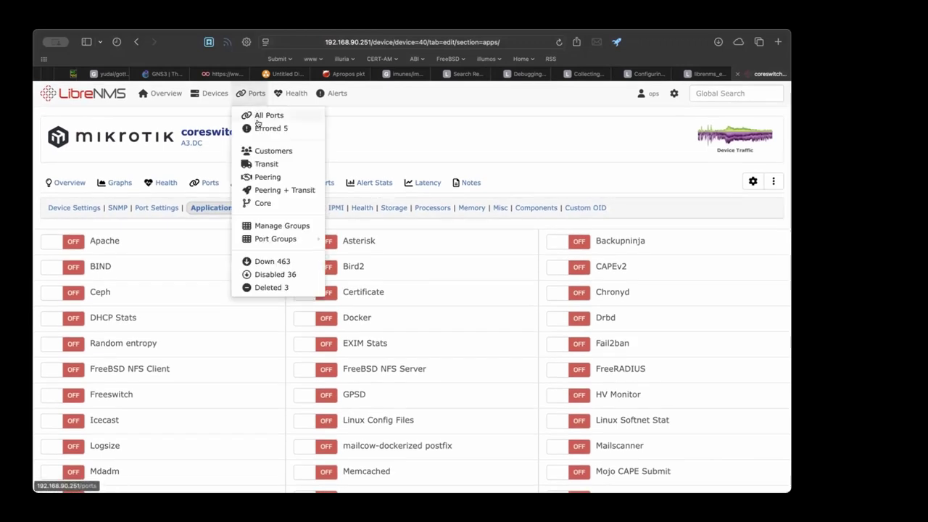
click(259, 126)
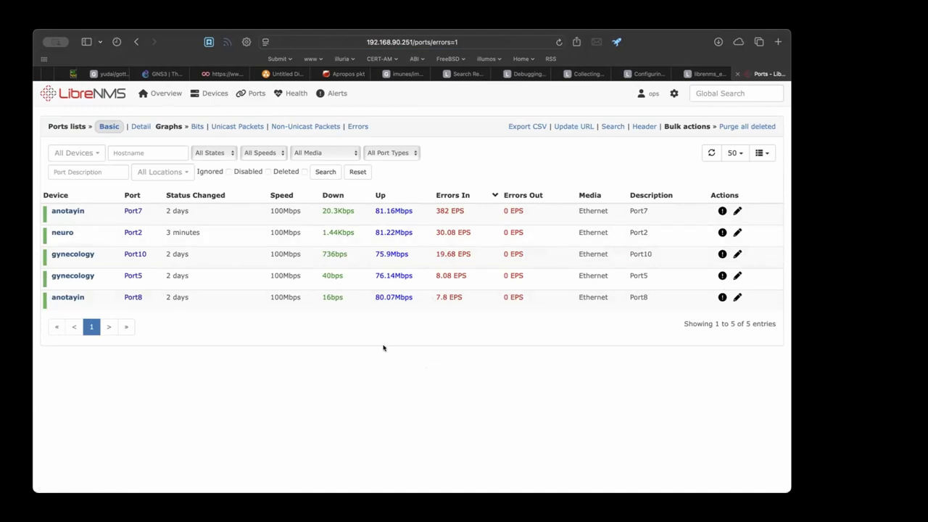
mouse_move(255, 101)
mouse_move(133, 211)
mouse_move(335, 93)
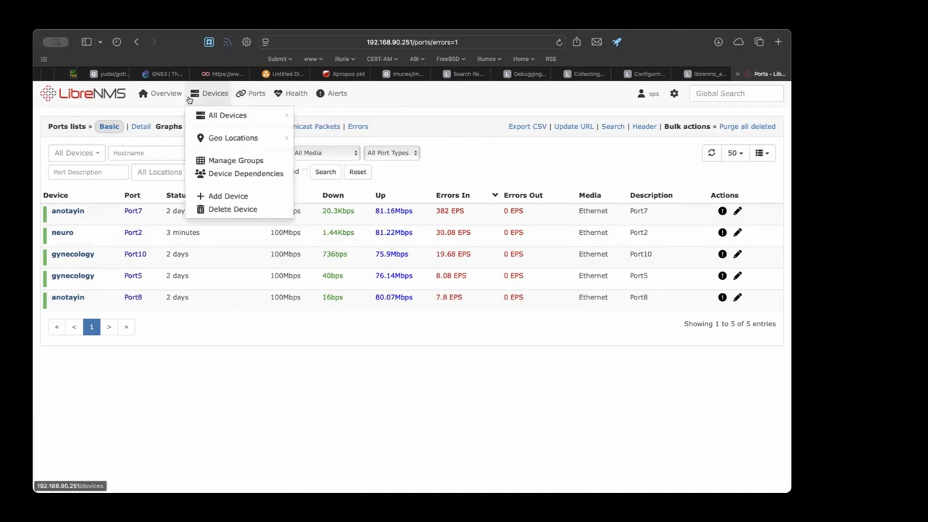
Open the Device Dependency map and examine how the devices are connected
mouse_move(171, 93)
mouse_move(172, 142)
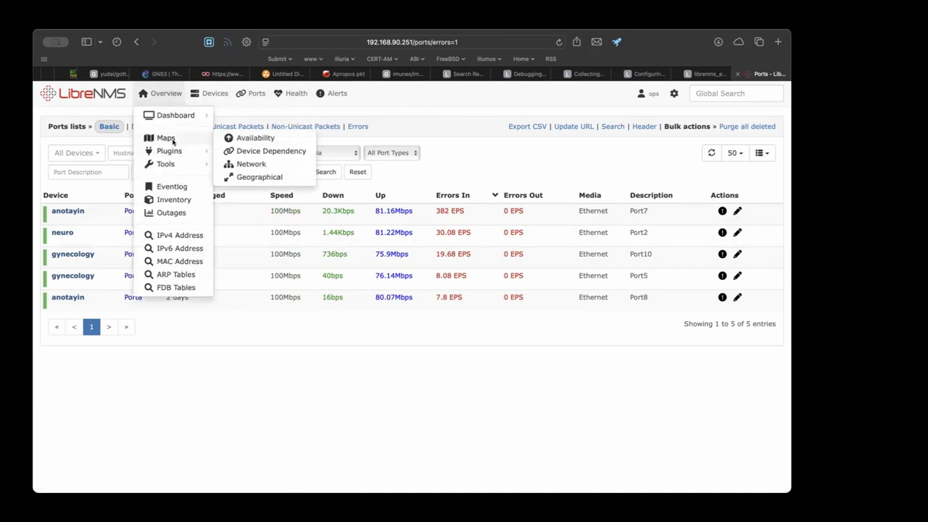
click(261, 150)
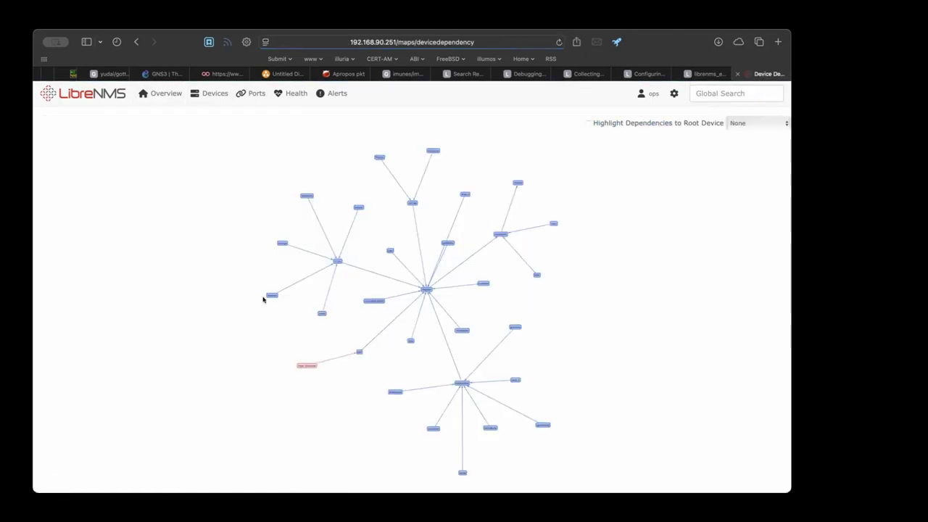
drag(203, 203, 205, 232)
Open the Availability map and examine the status of the monitored devices
mouse_move(177, 100)
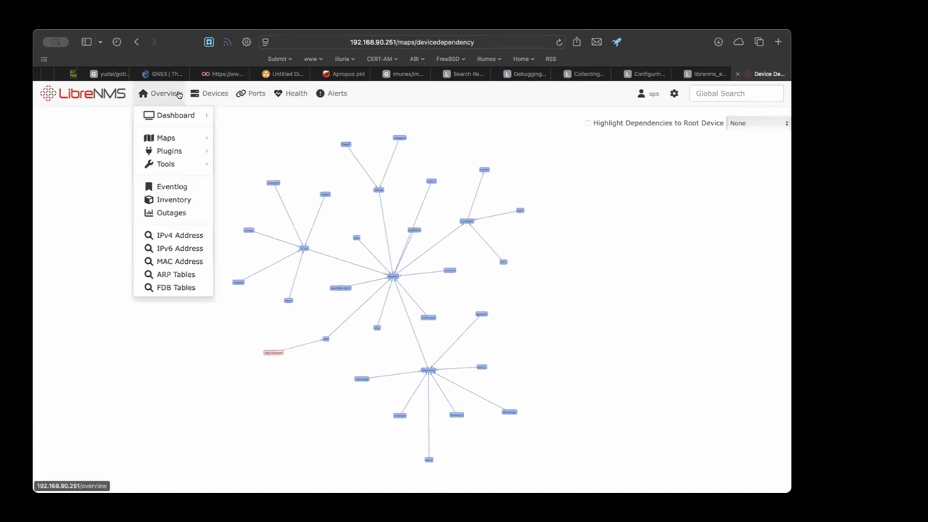
mouse_move(167, 138)
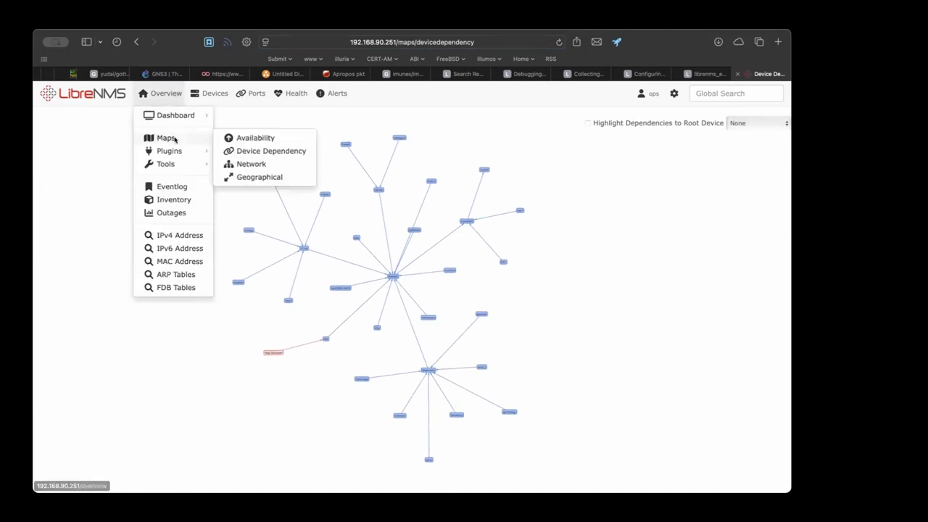
click(247, 141)
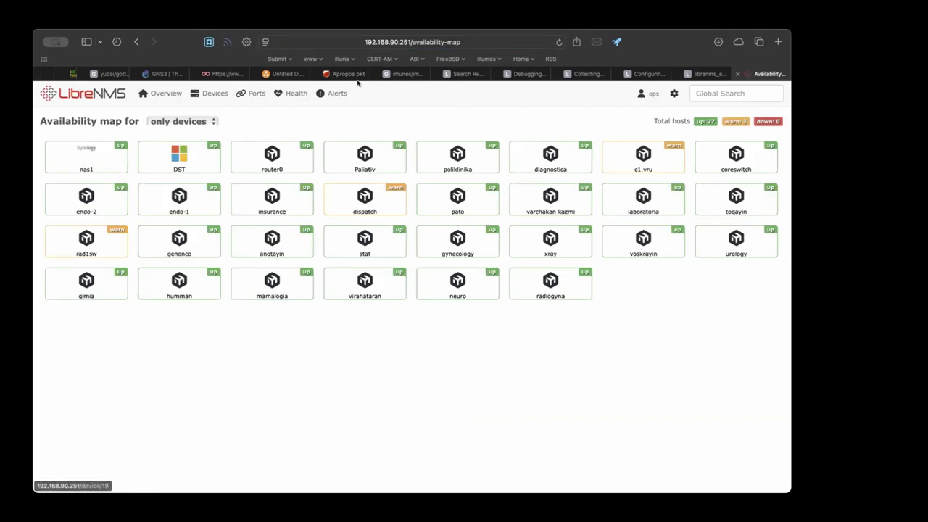
mouse_move(212, 89)
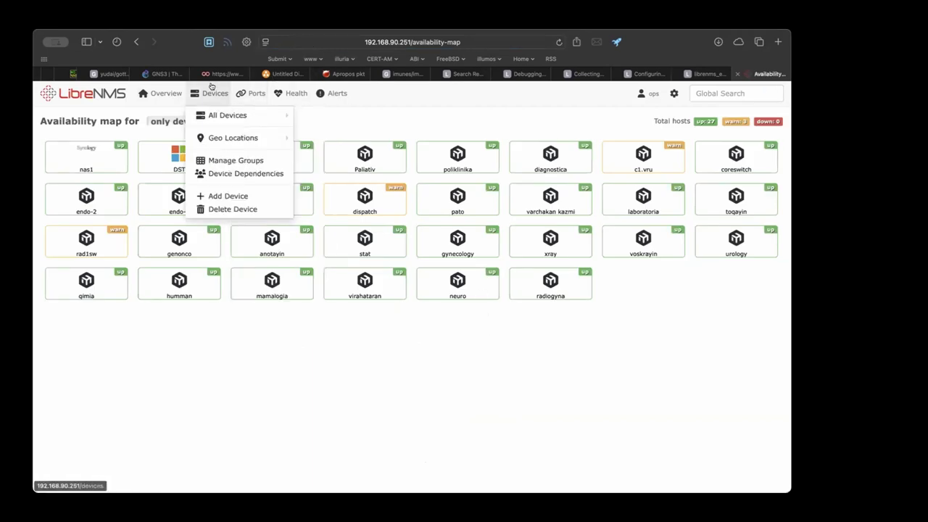